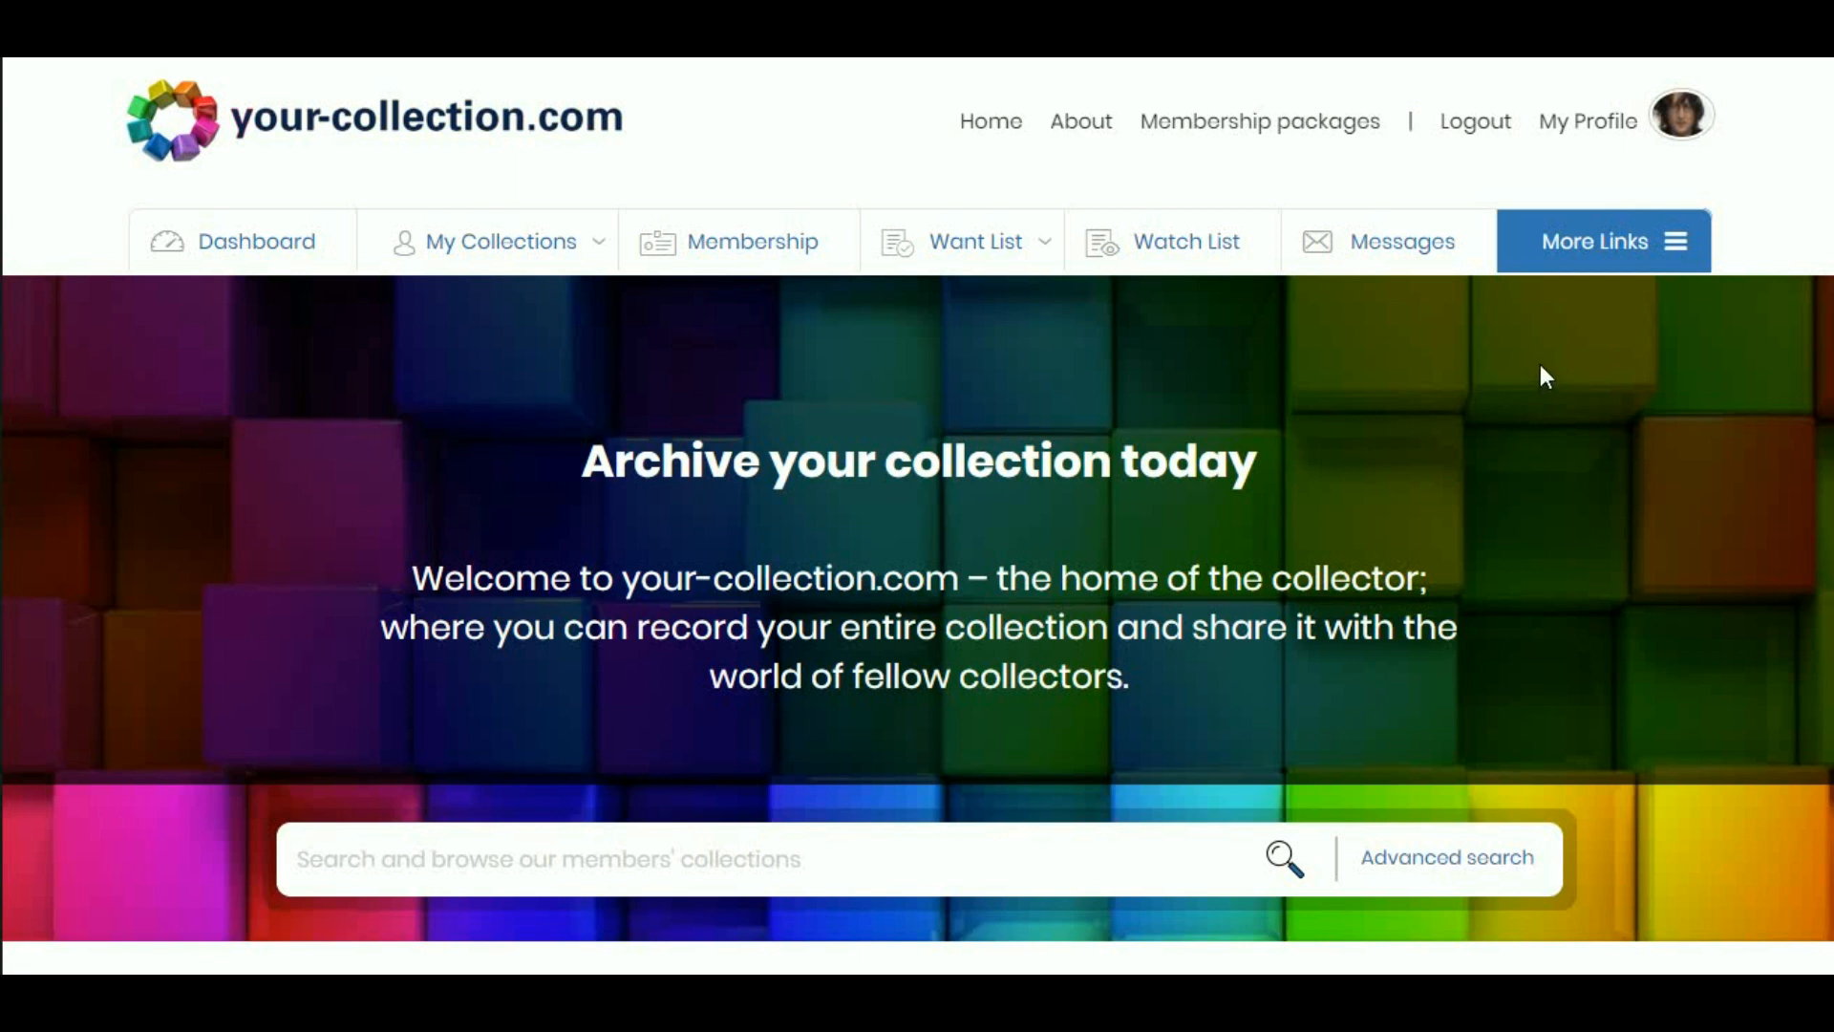
Step: Download the Image Resizer application from the site's Image Resizer page
left_click(1588, 267)
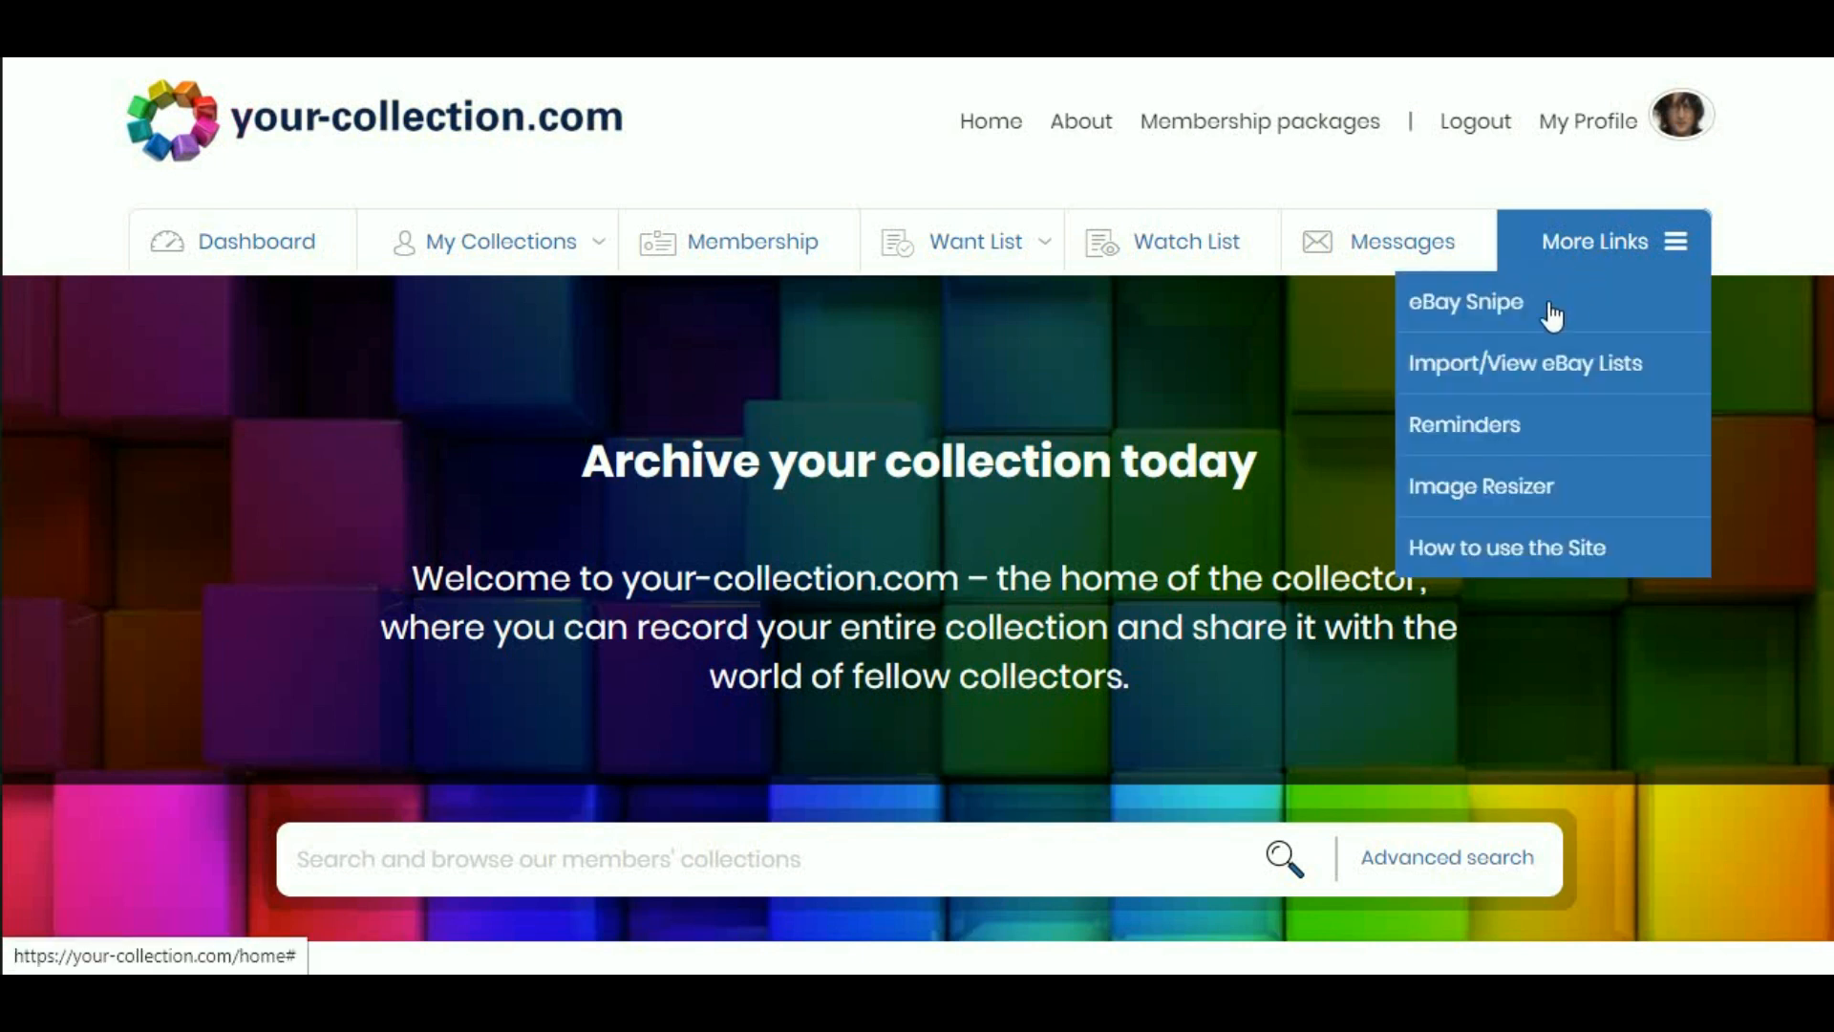
left_click(1486, 511)
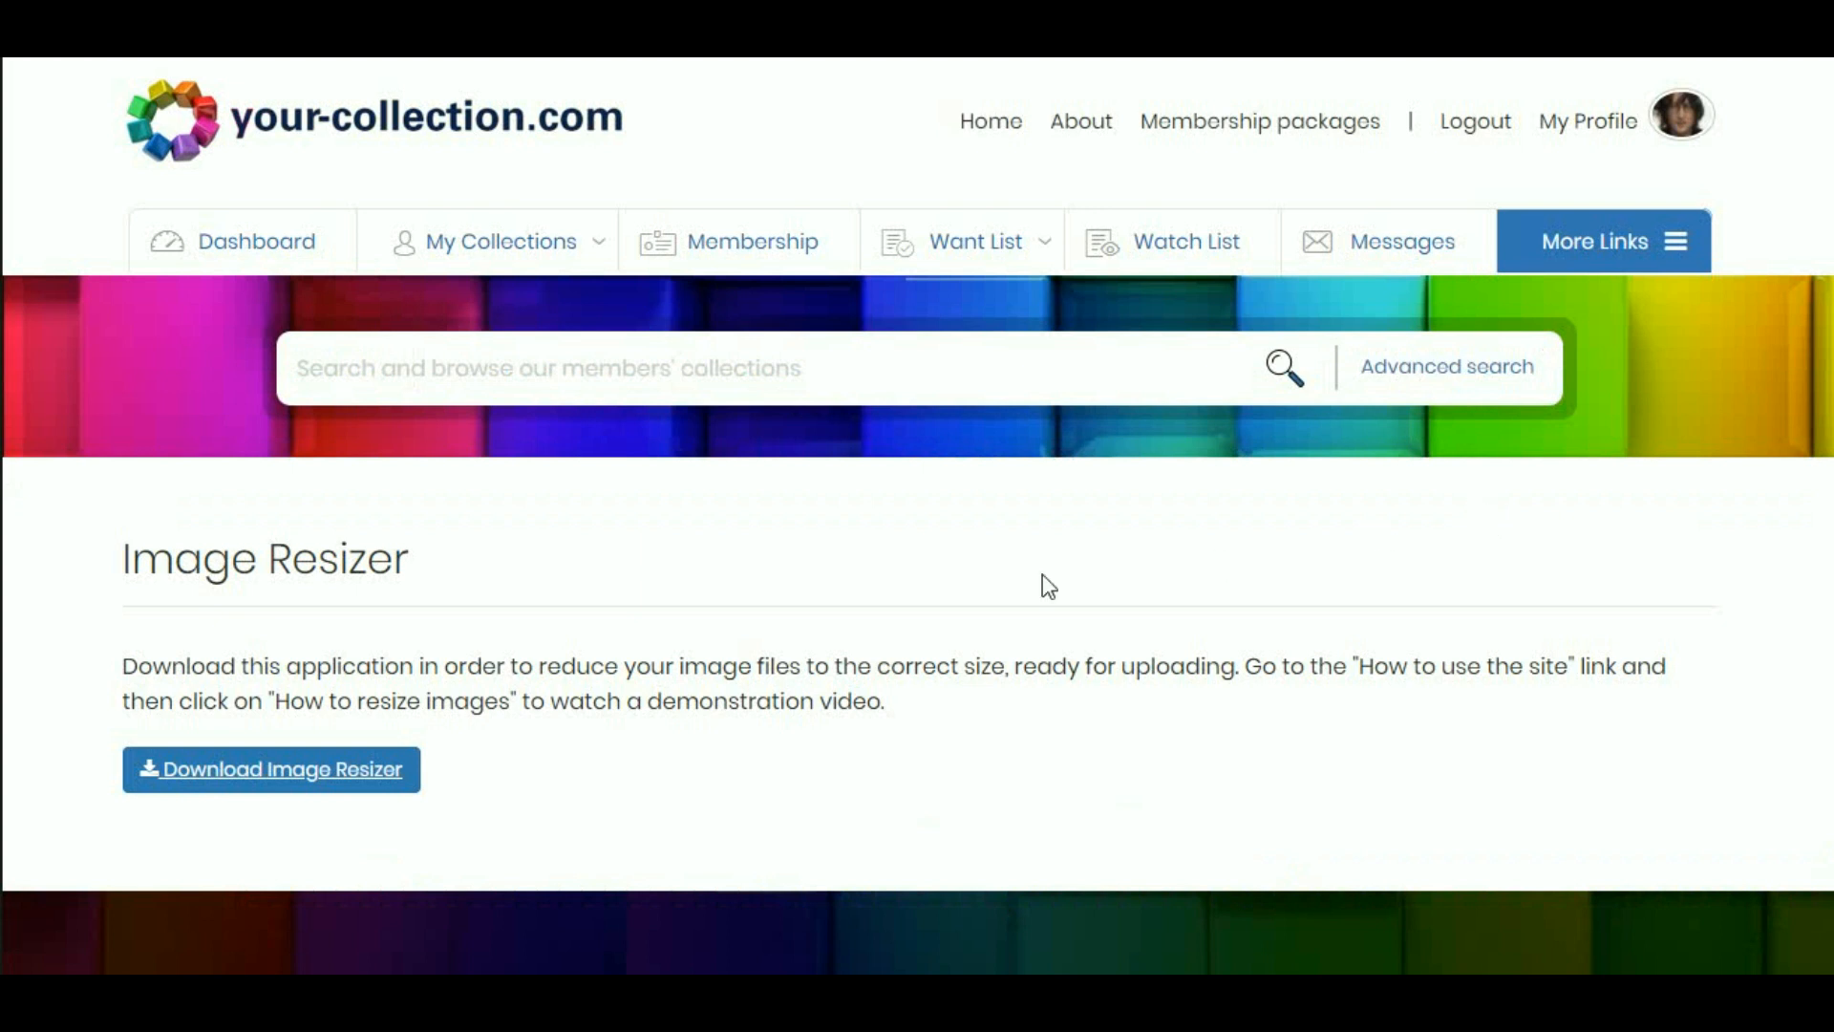
left_click(305, 774)
Step: Find and open the computer's Downloads folder, and open the downloaded resizer zip archive
key("super+c")
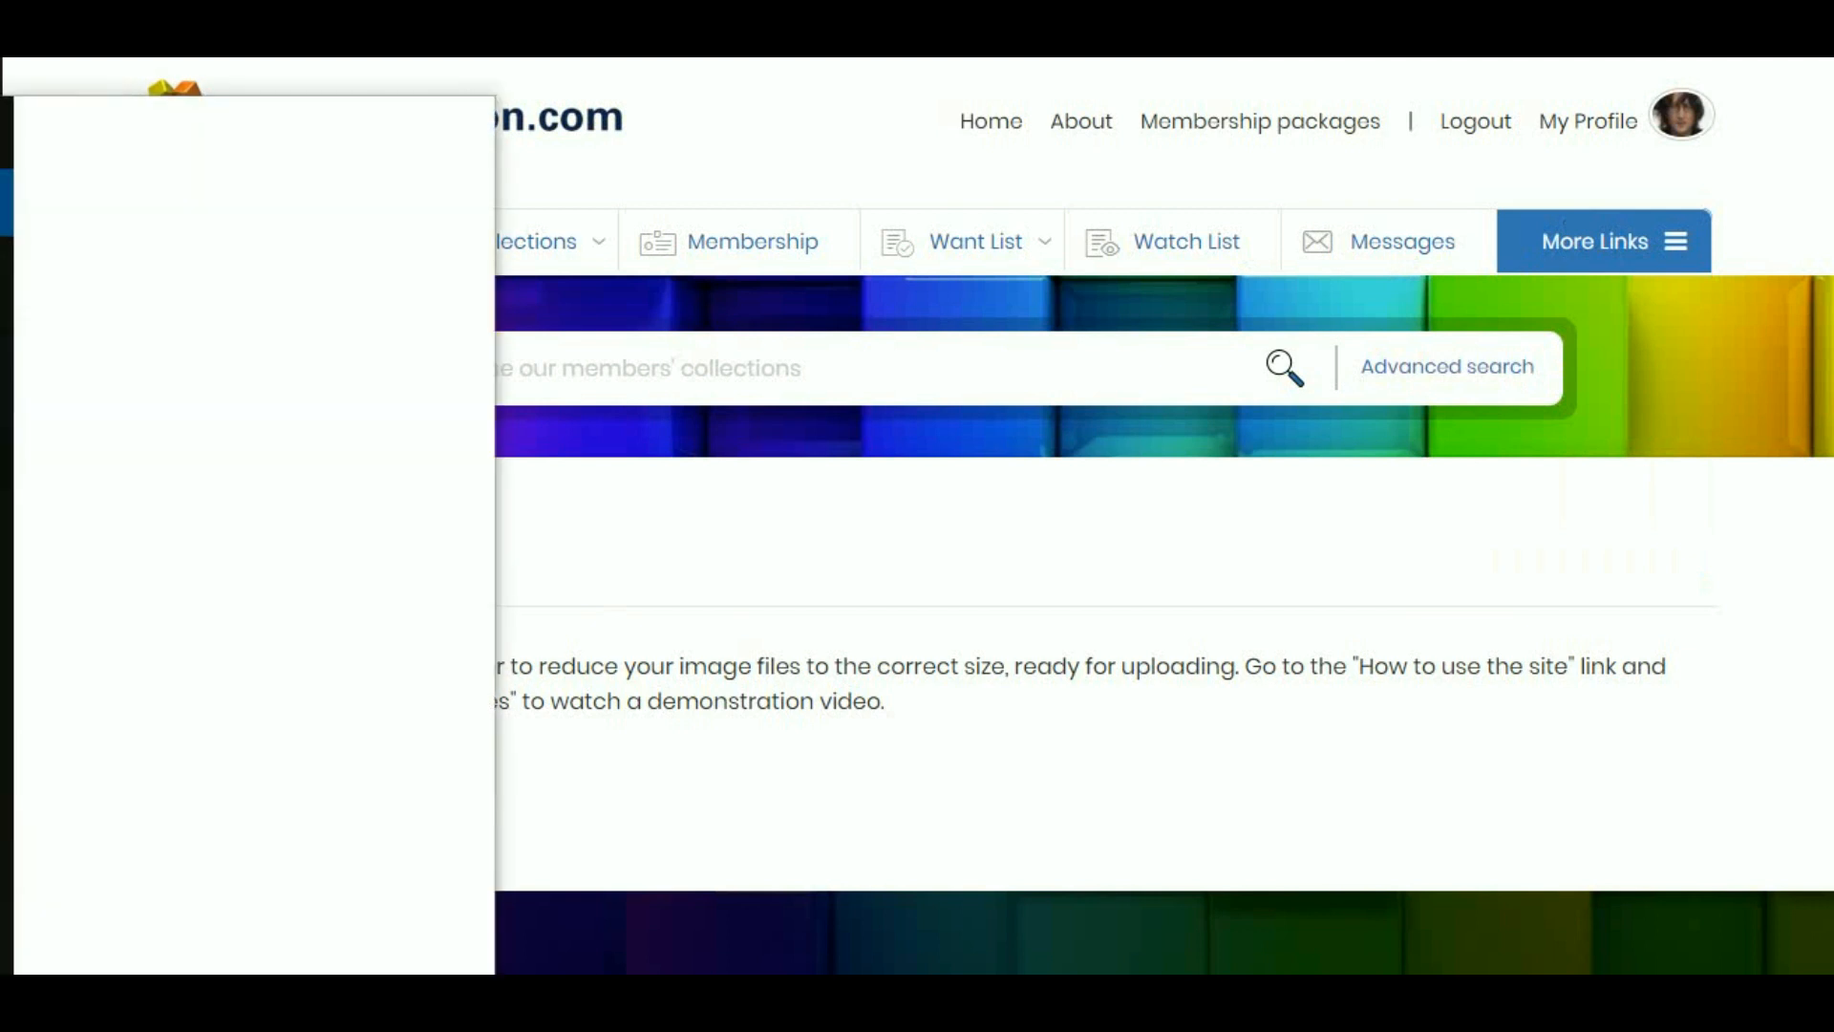
type("don")
key("BackSpace")
type("wlo")
key("BackSpace")
key("BackSpace")
key("BackSpace")
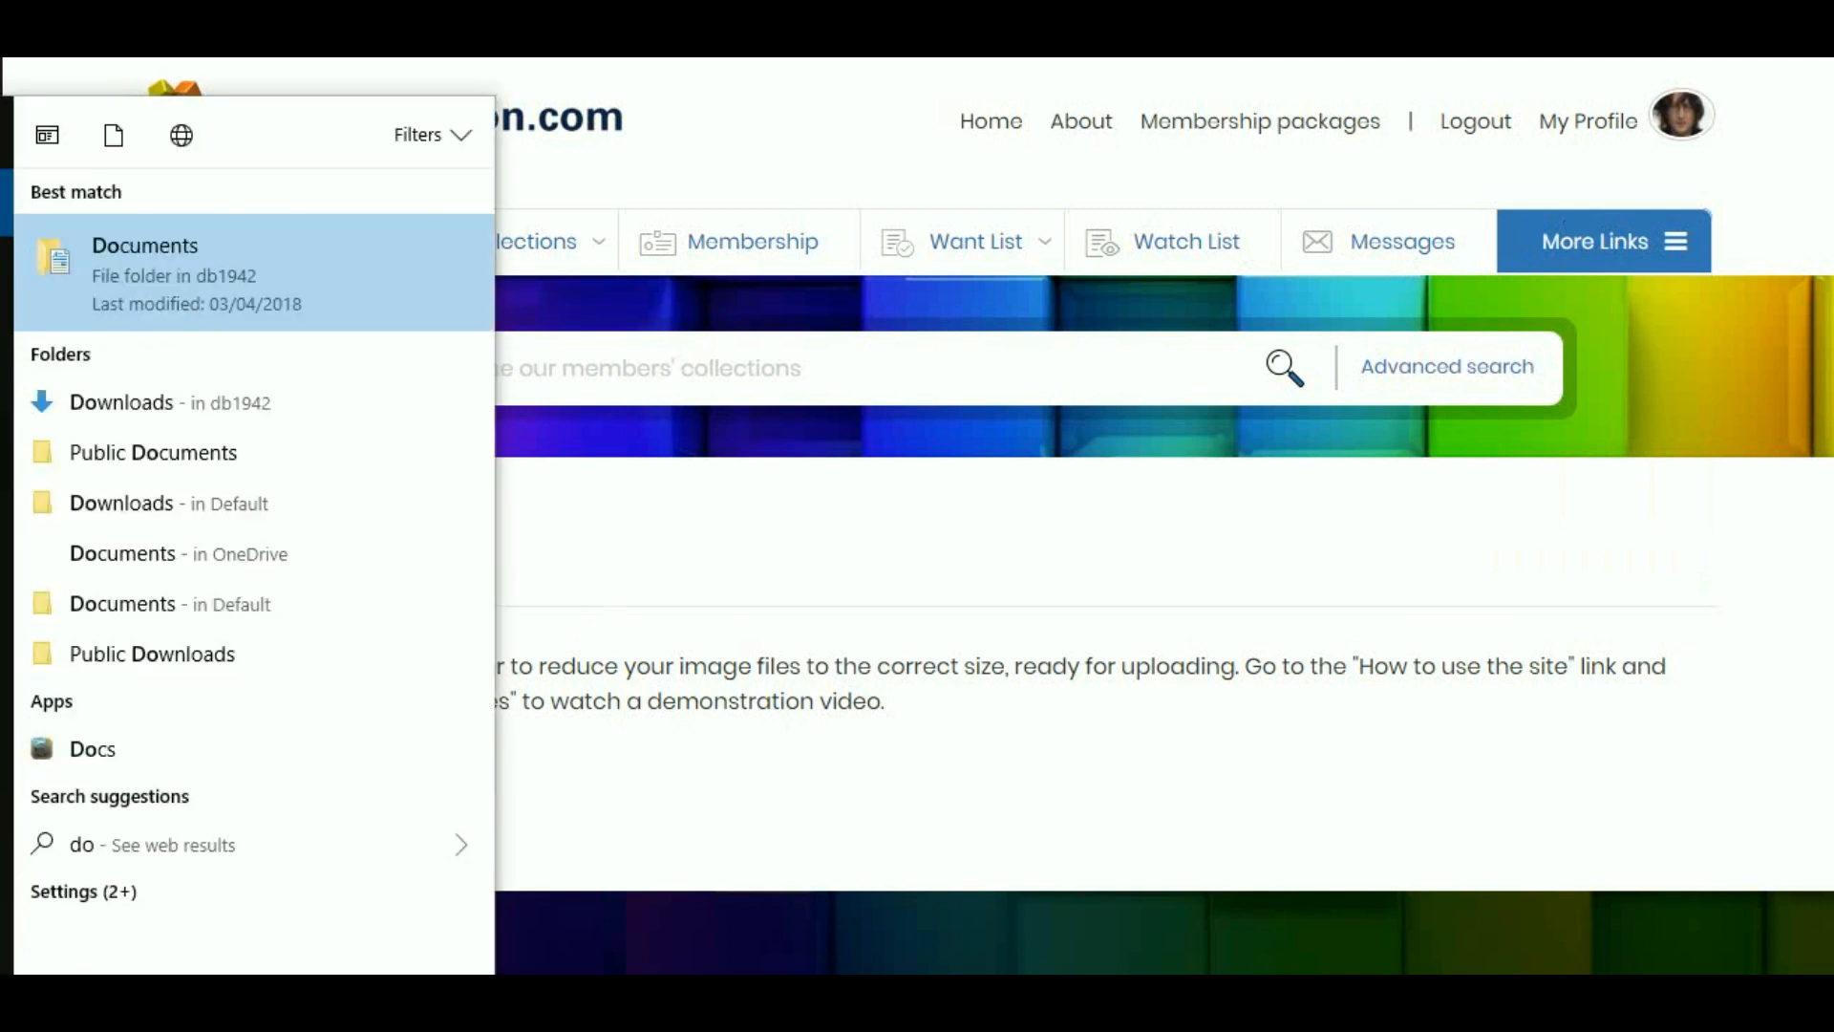
type("wnloa")
key("Return")
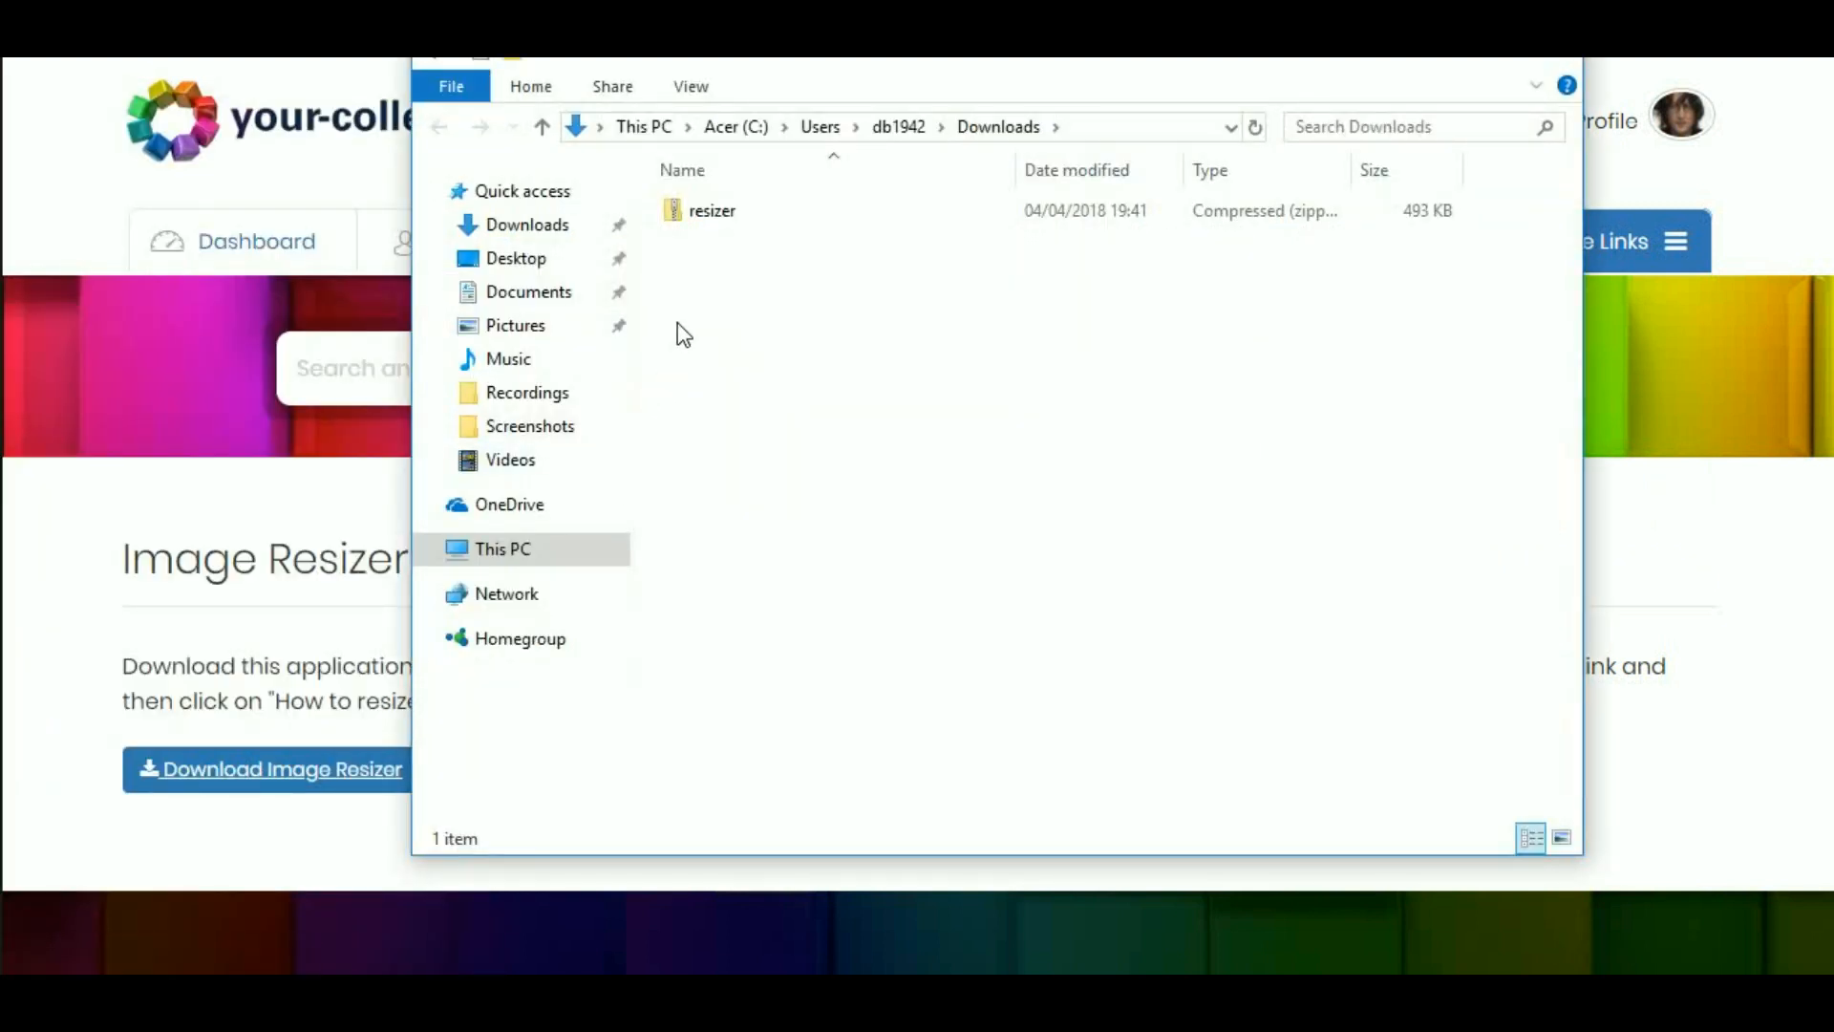
double_click(715, 211)
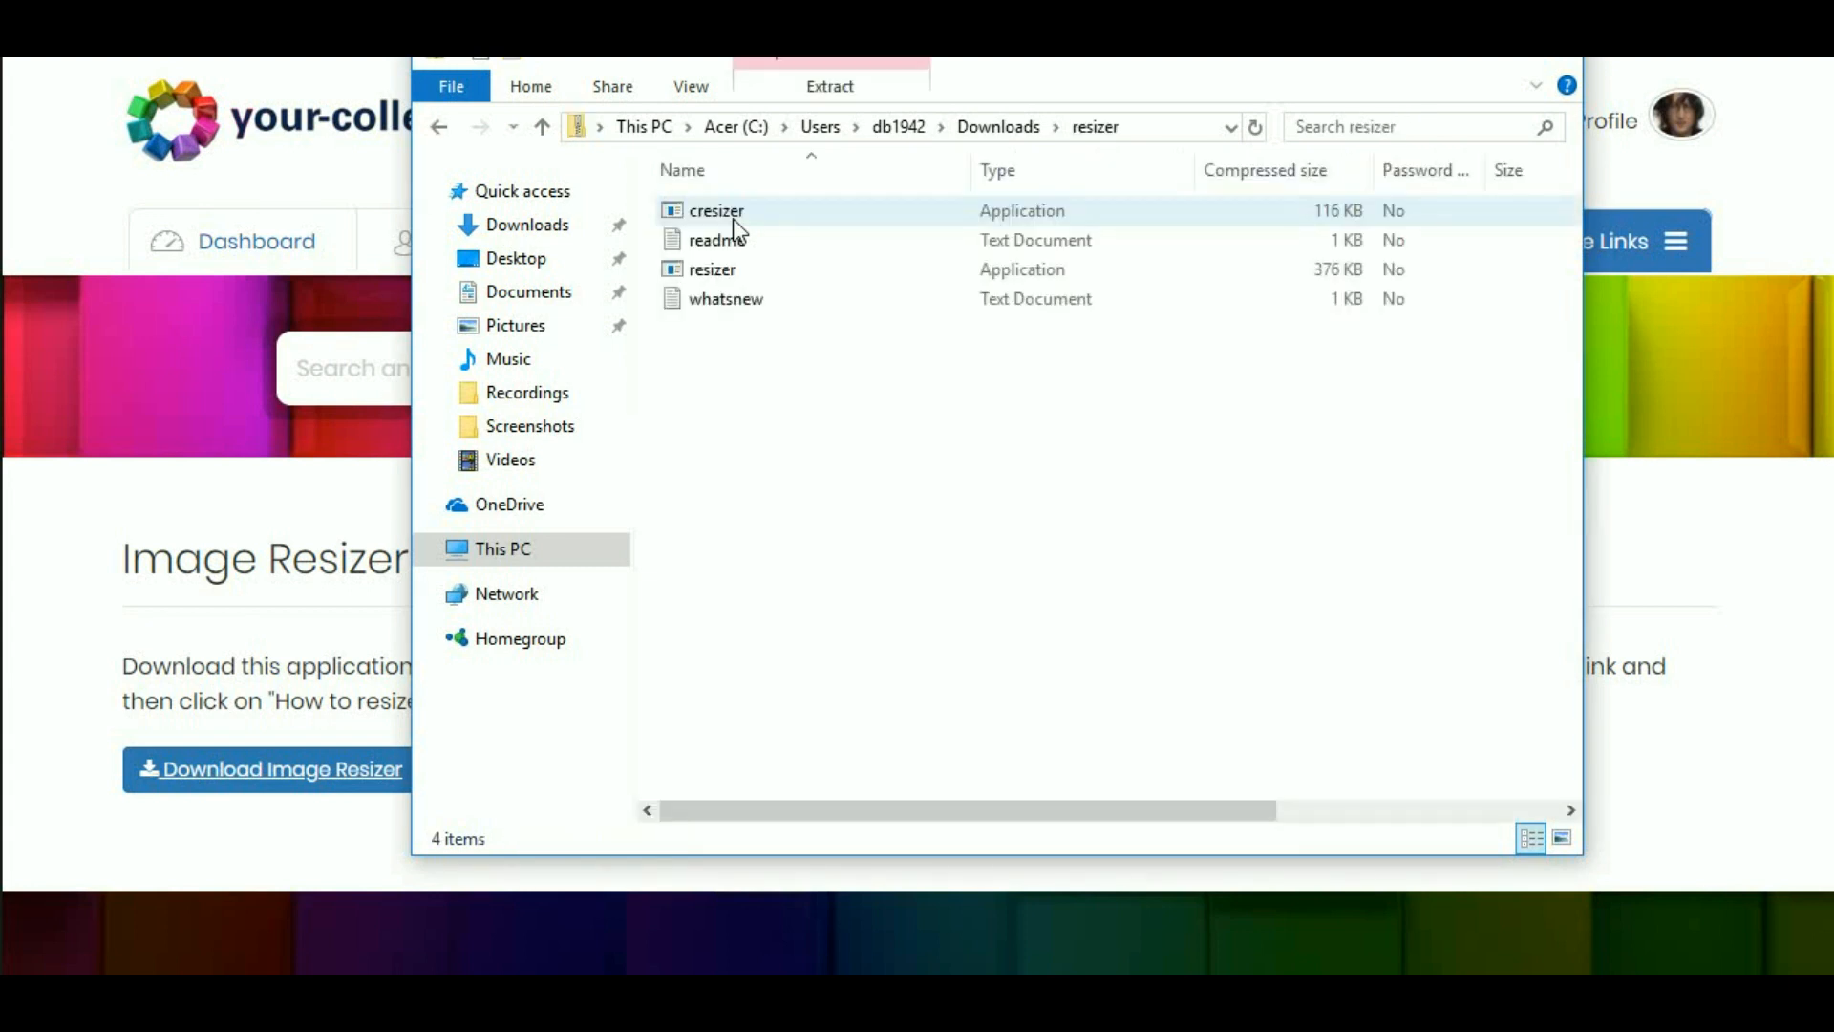
Step: Cut all the files inside the resizer archive to the clipboard
left_click(736, 212)
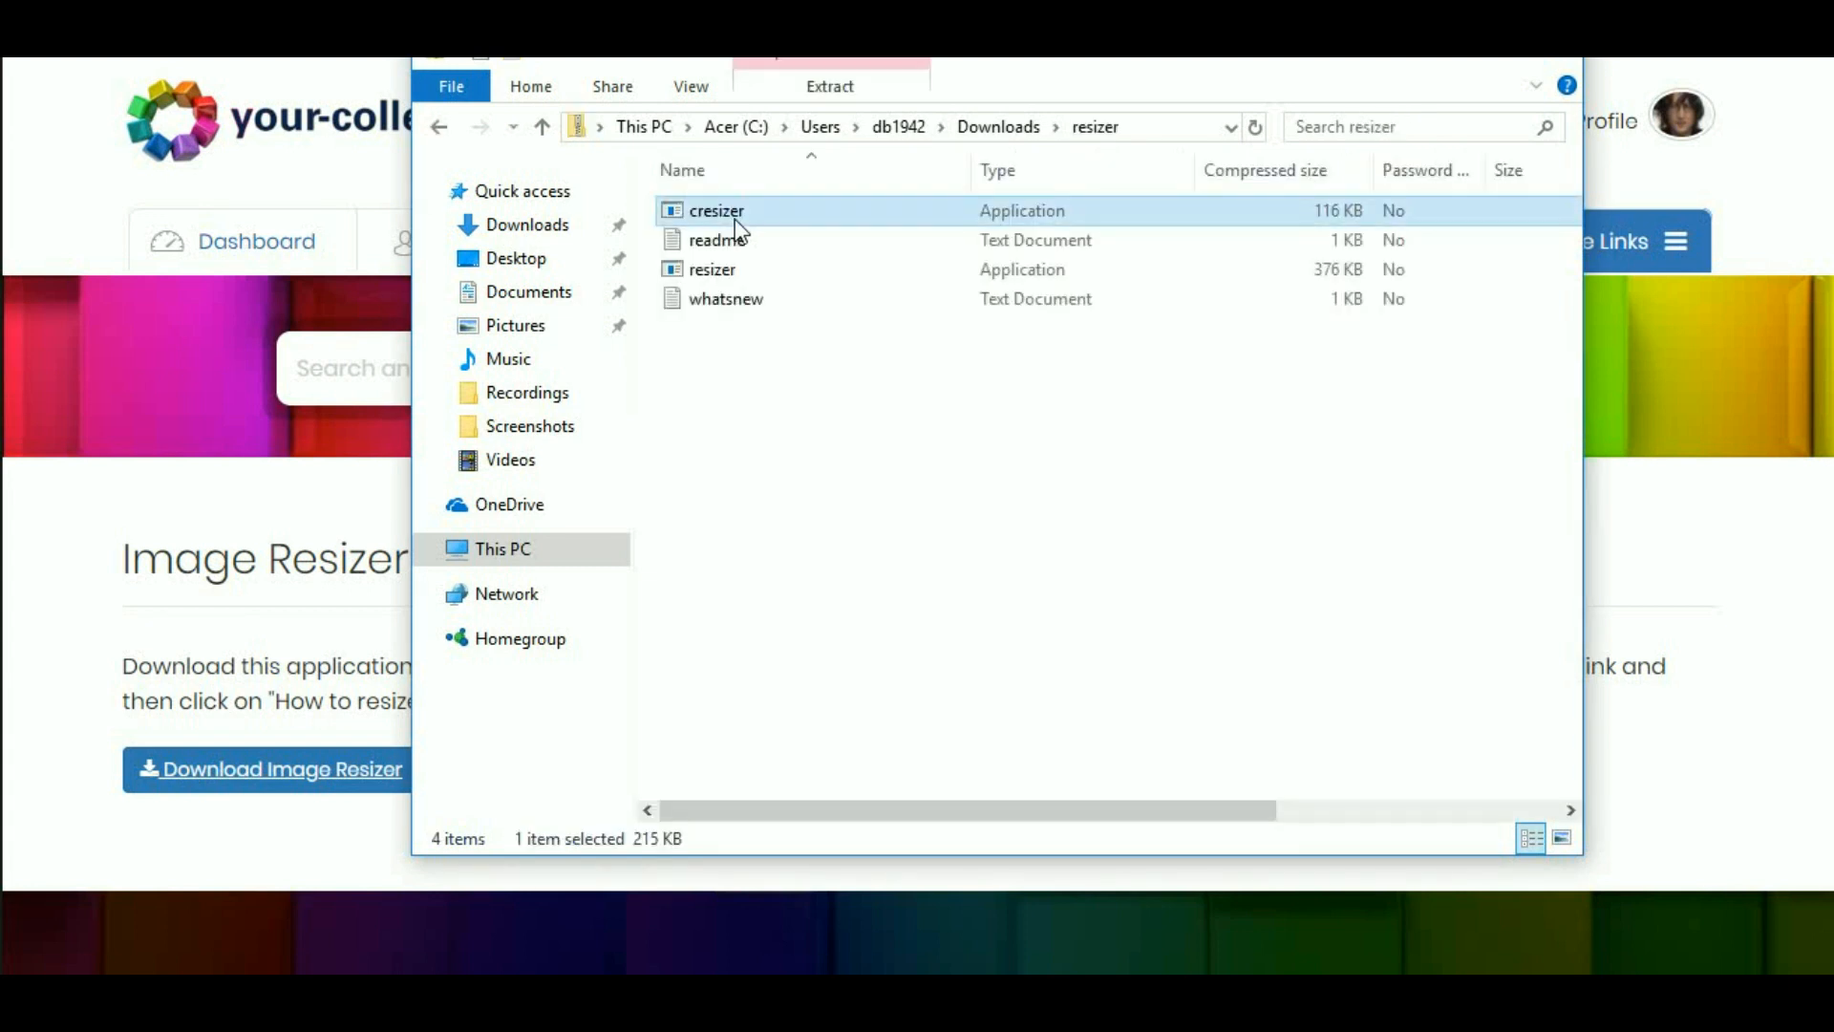
key("ctrl+a")
right_click(736, 220)
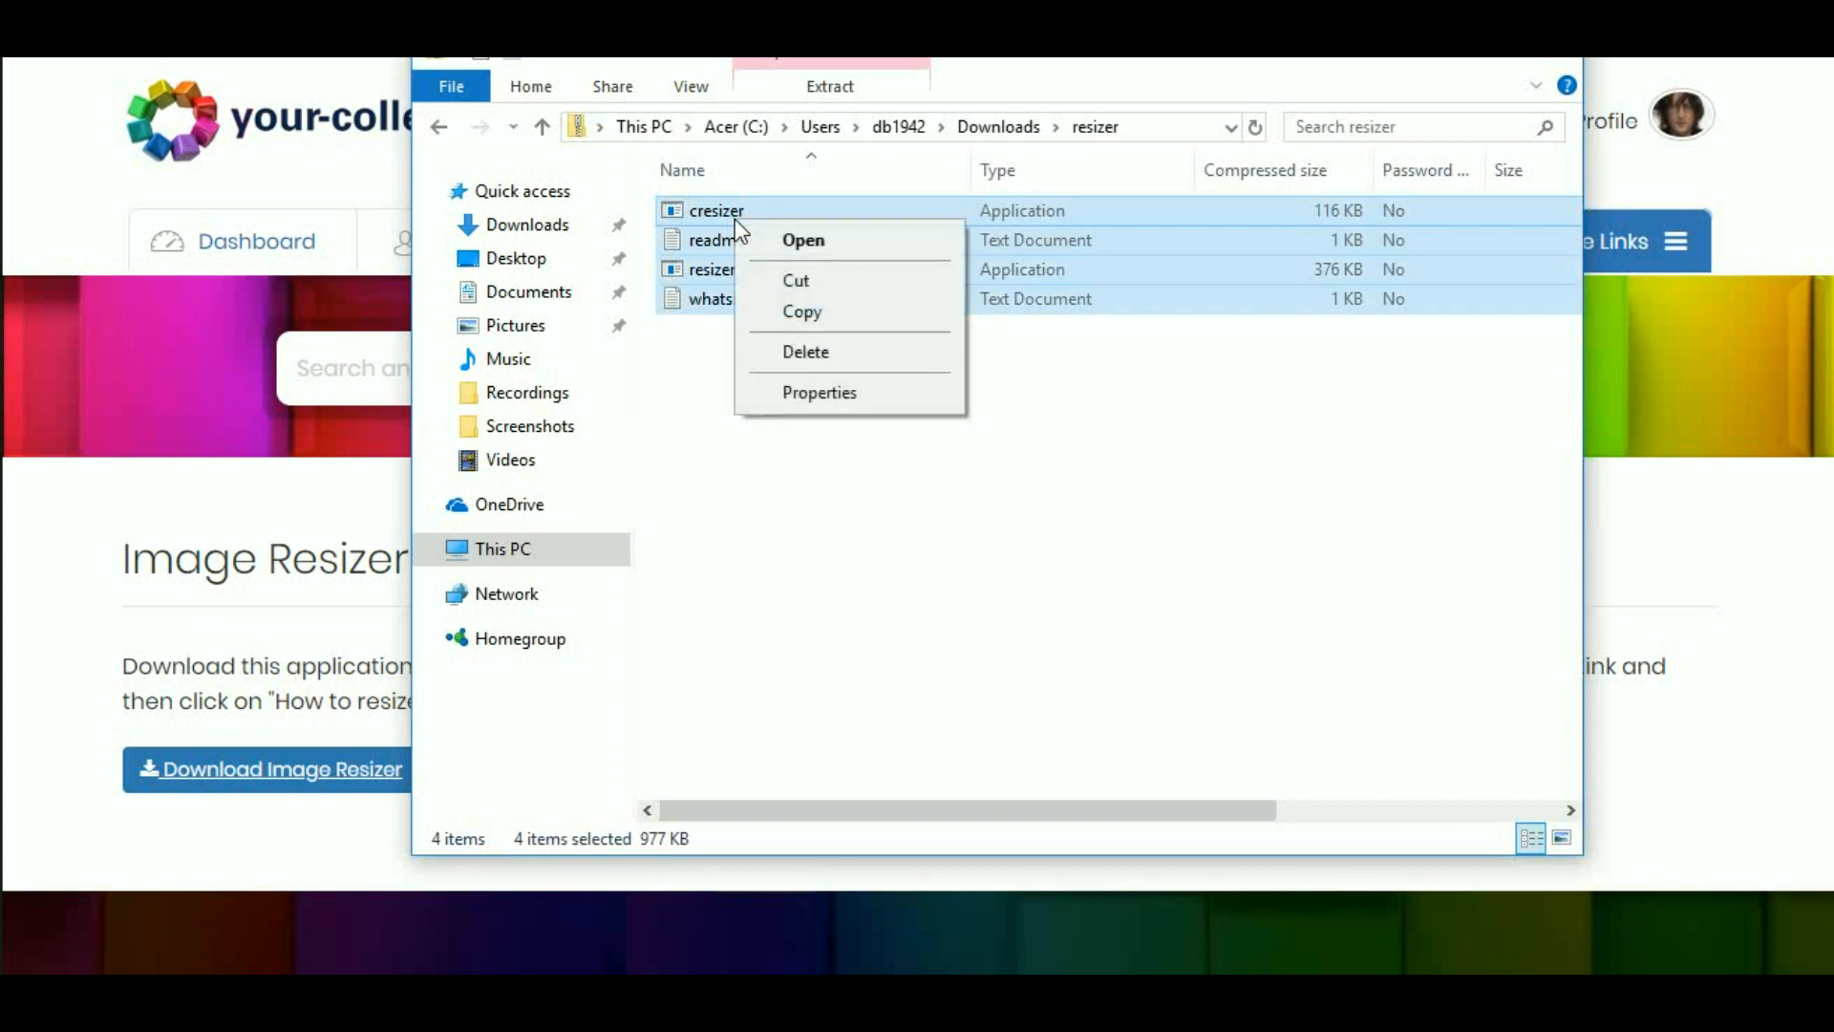
left_click(793, 277)
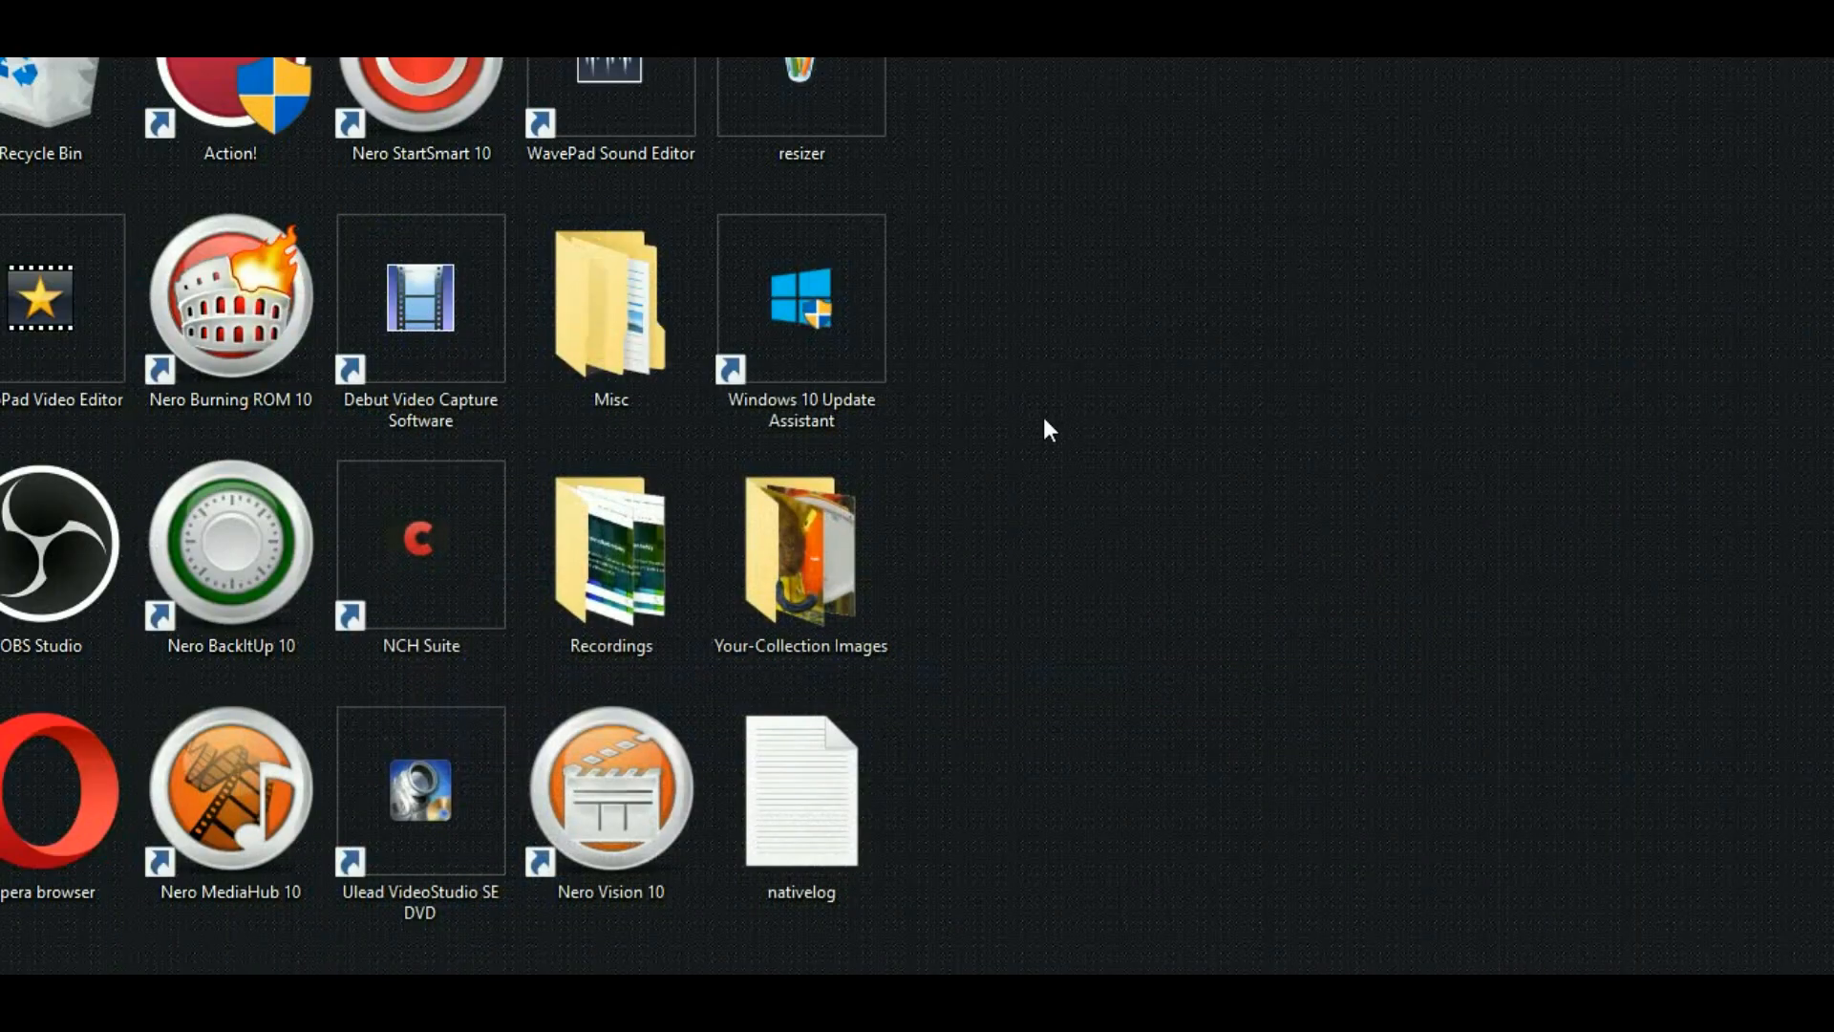
Step: Create a new folder named Resizer on the desktop
right_click(1044, 419)
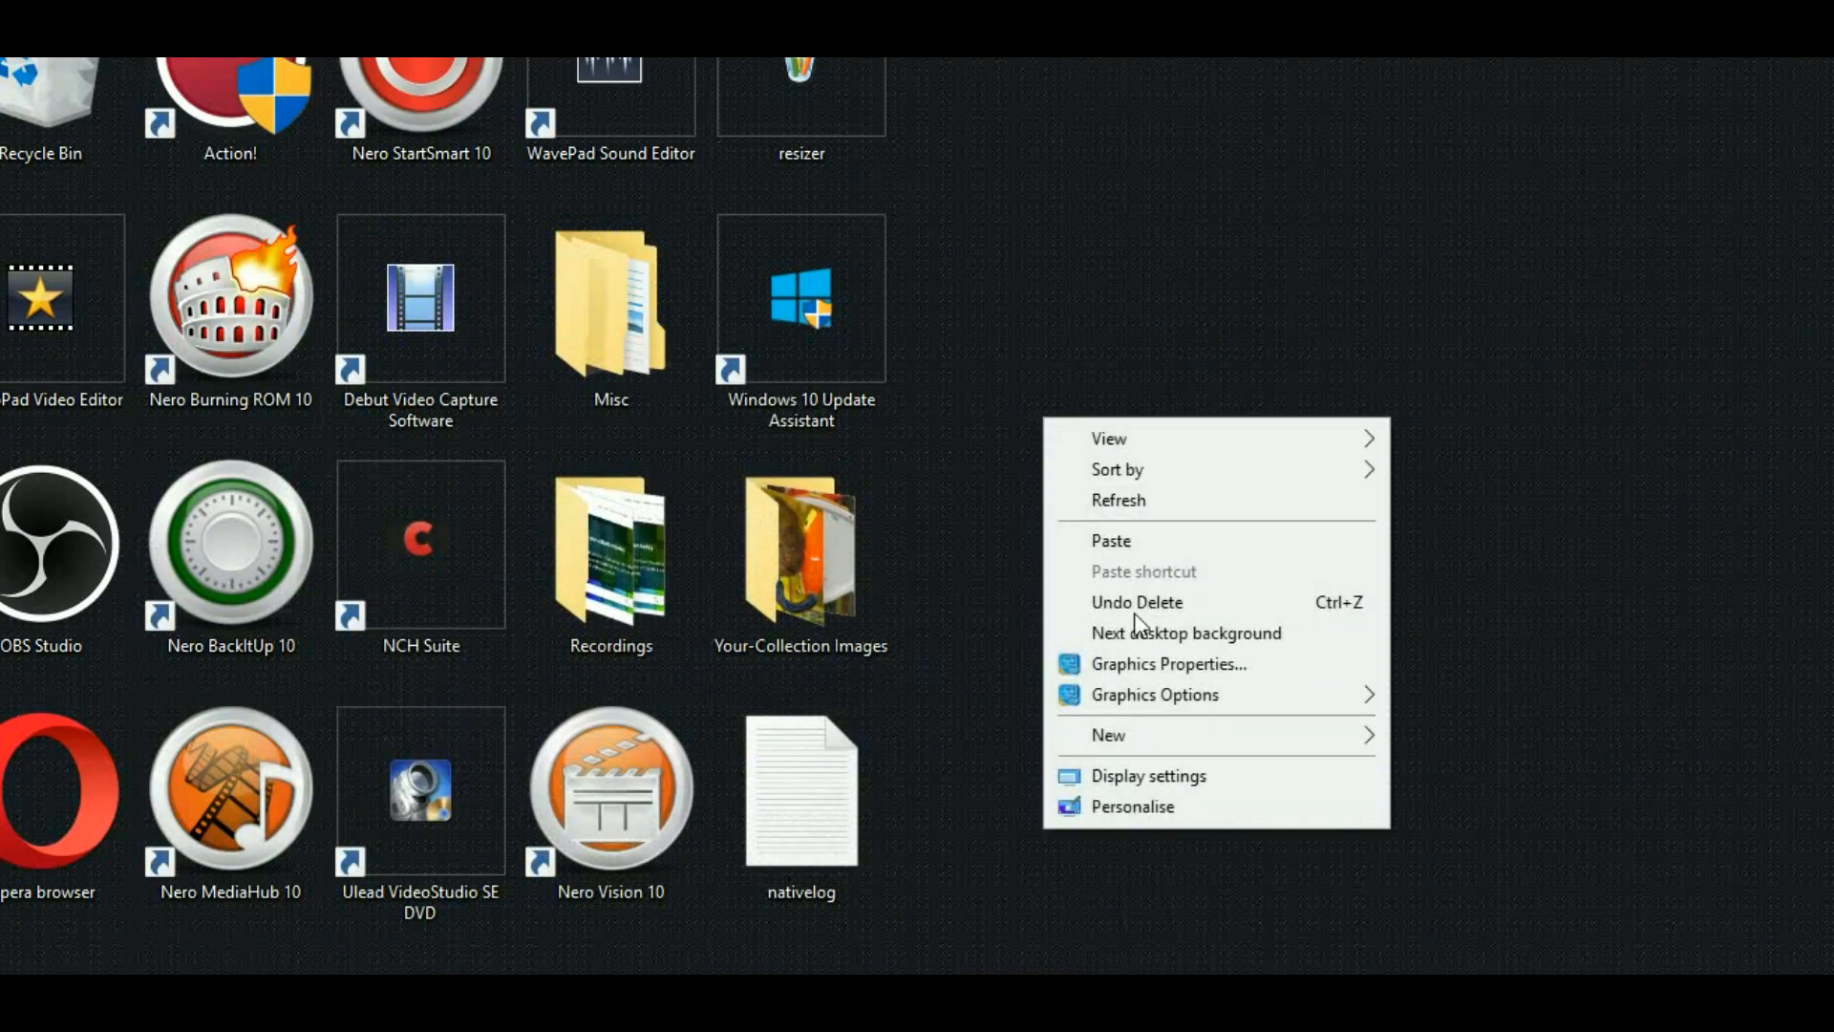
mouse_move(1190, 731)
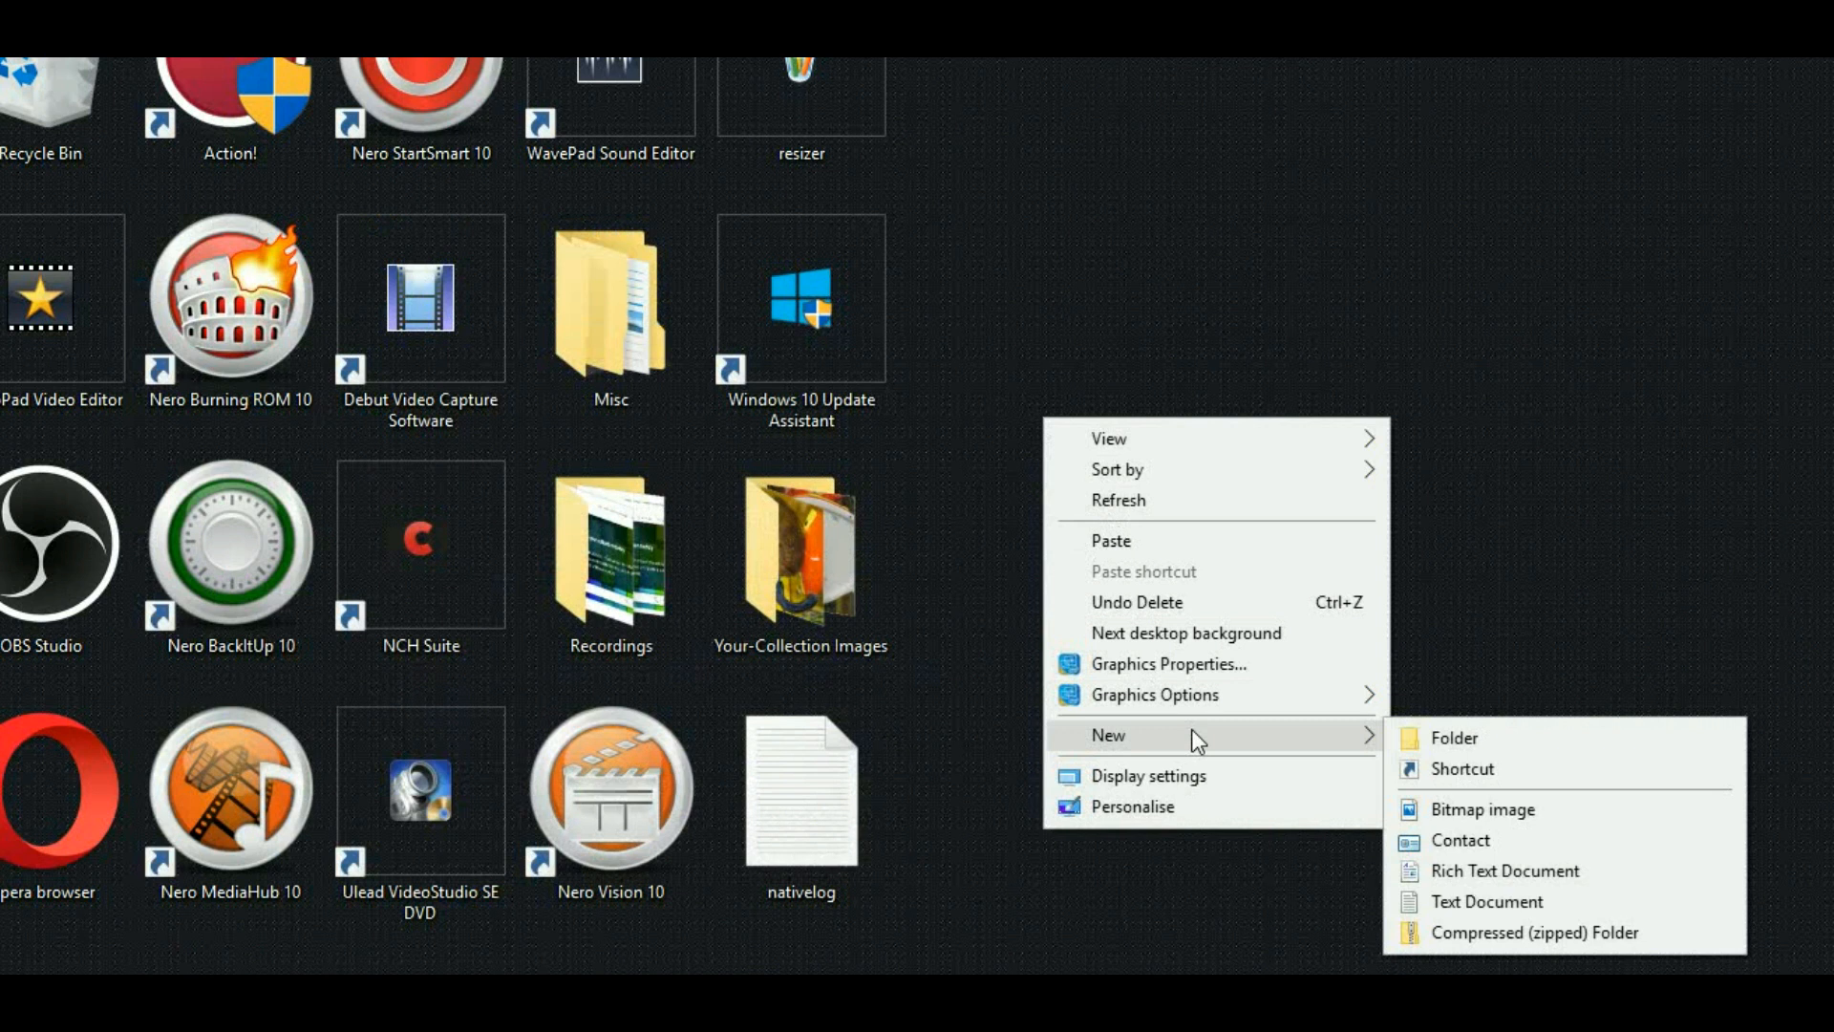
left_click(1416, 728)
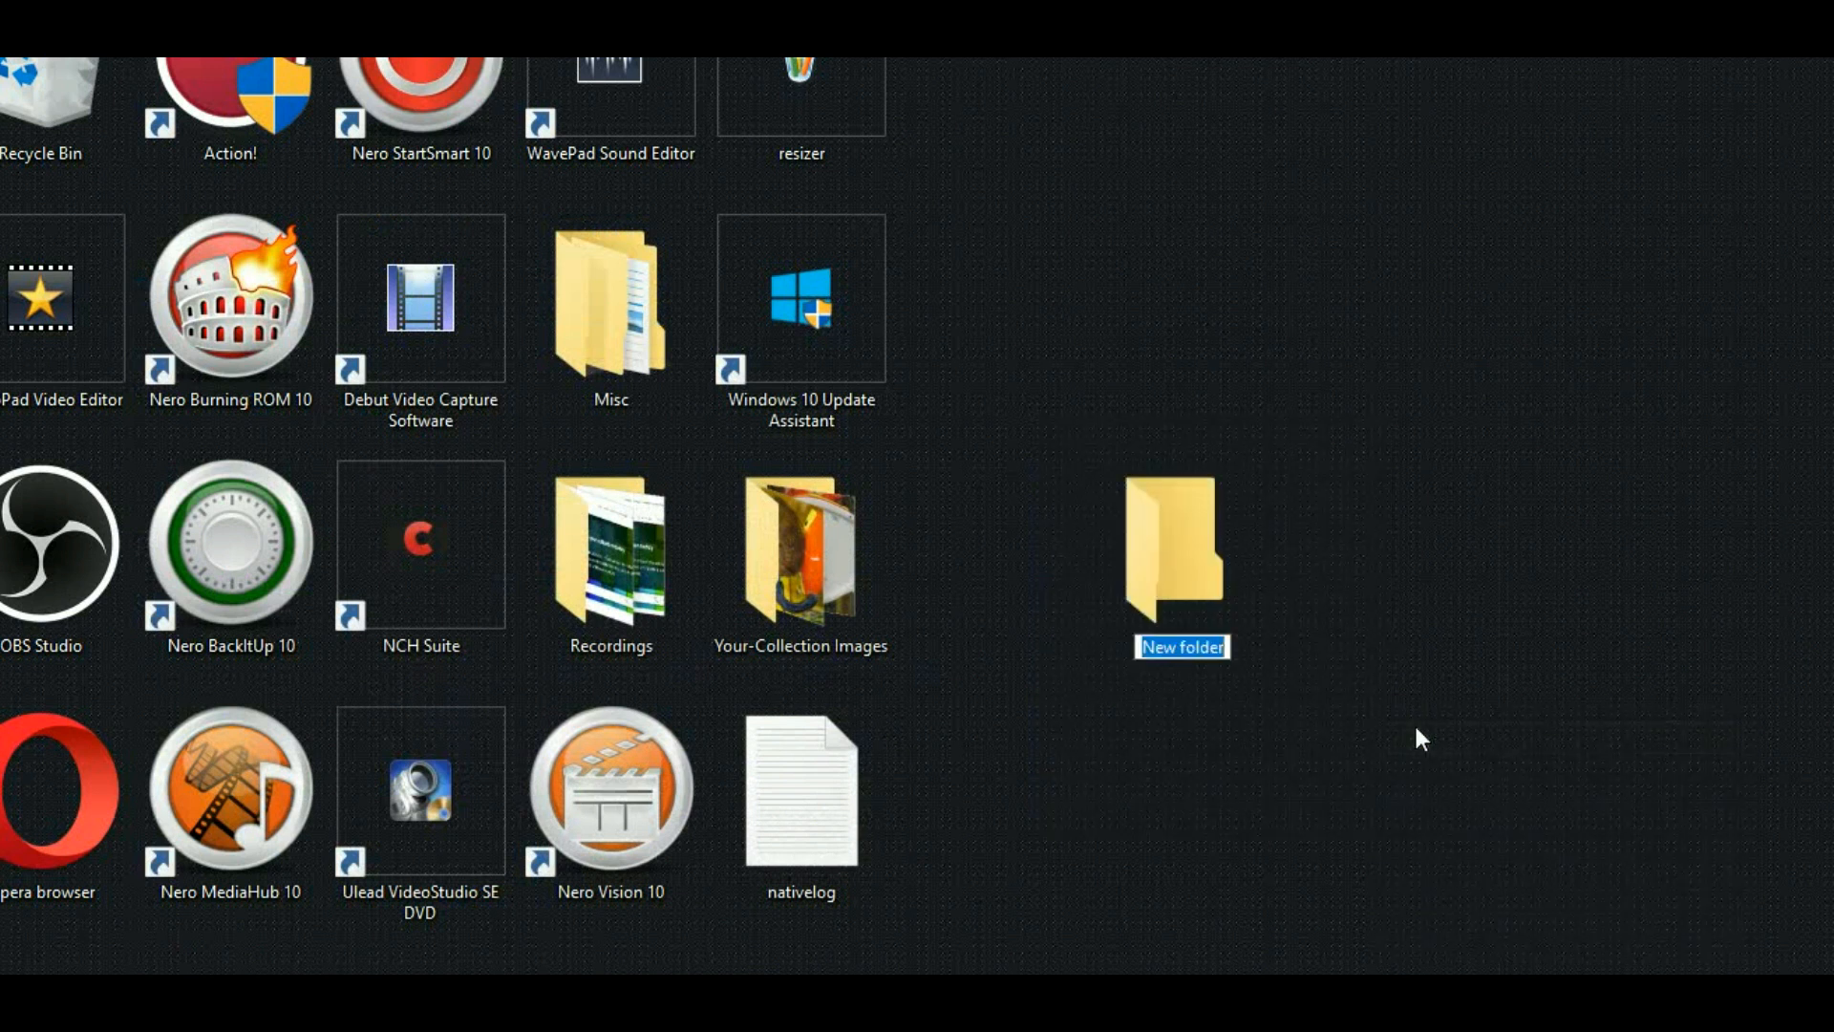
type("Resizer")
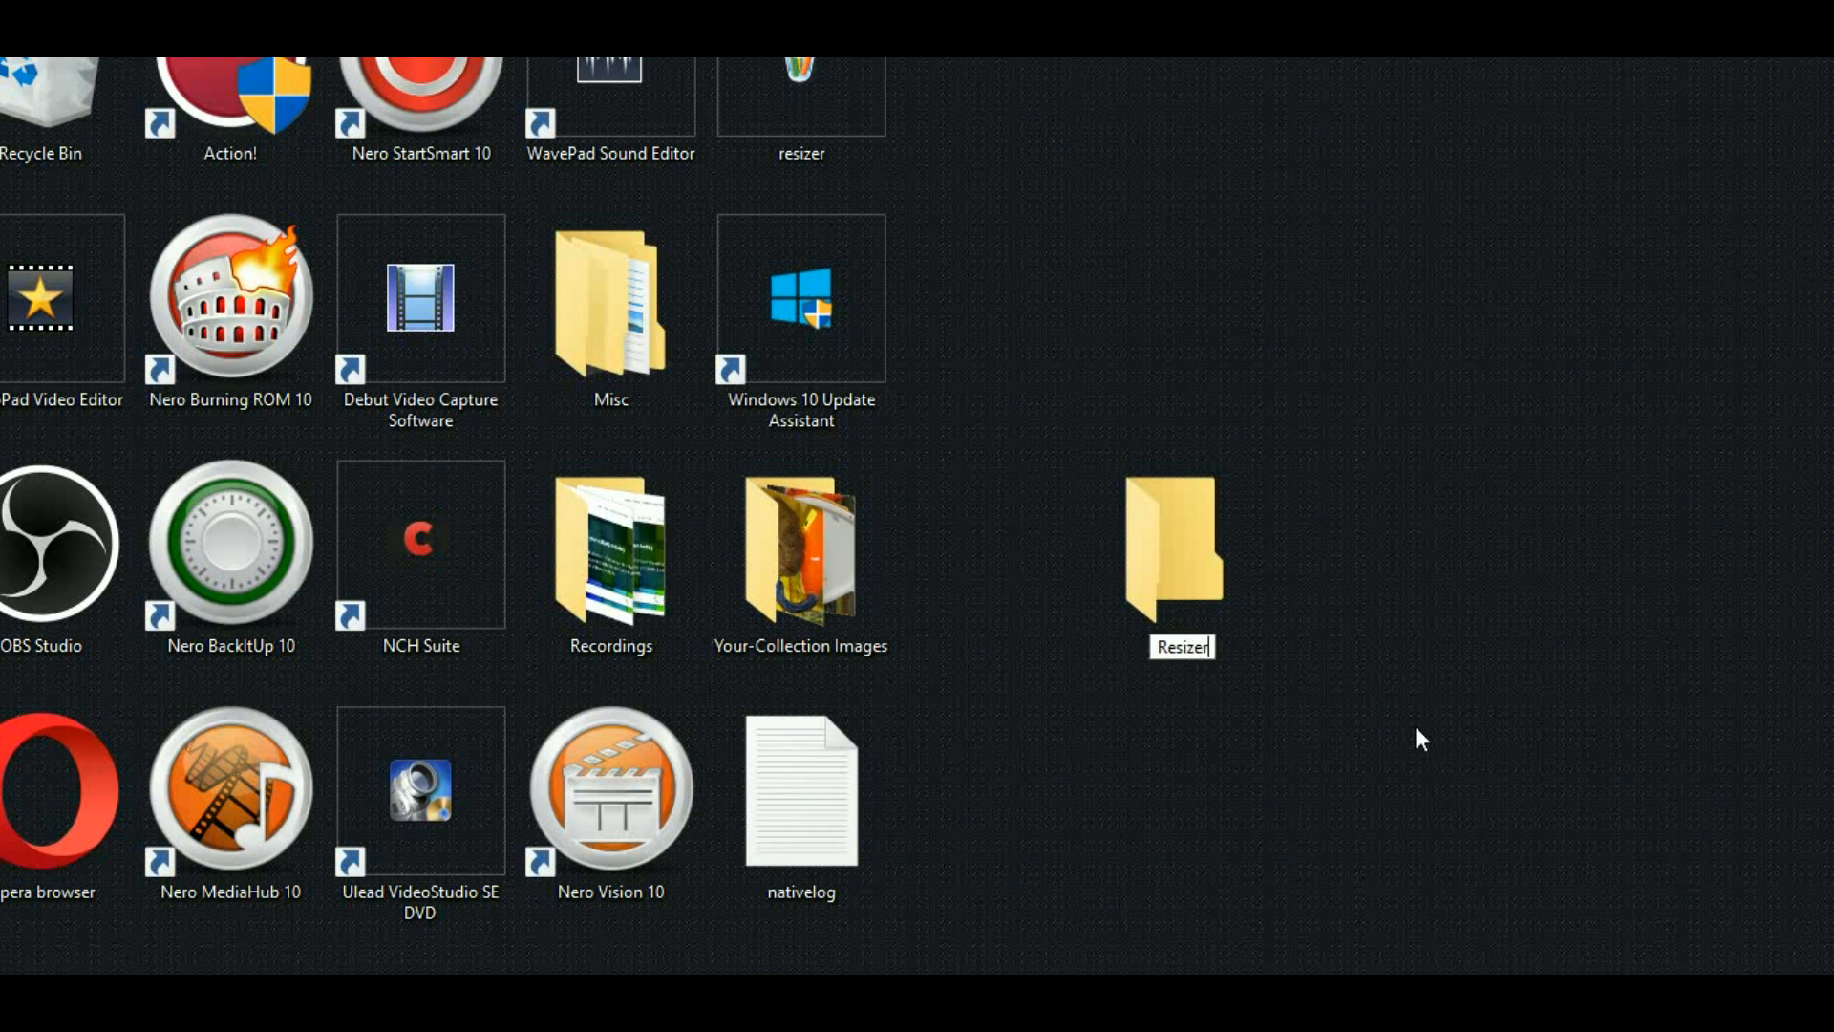
key("Return")
Step: Open the desktop's Resizer folder and paste the extracted program files into it
double_click(1190, 537)
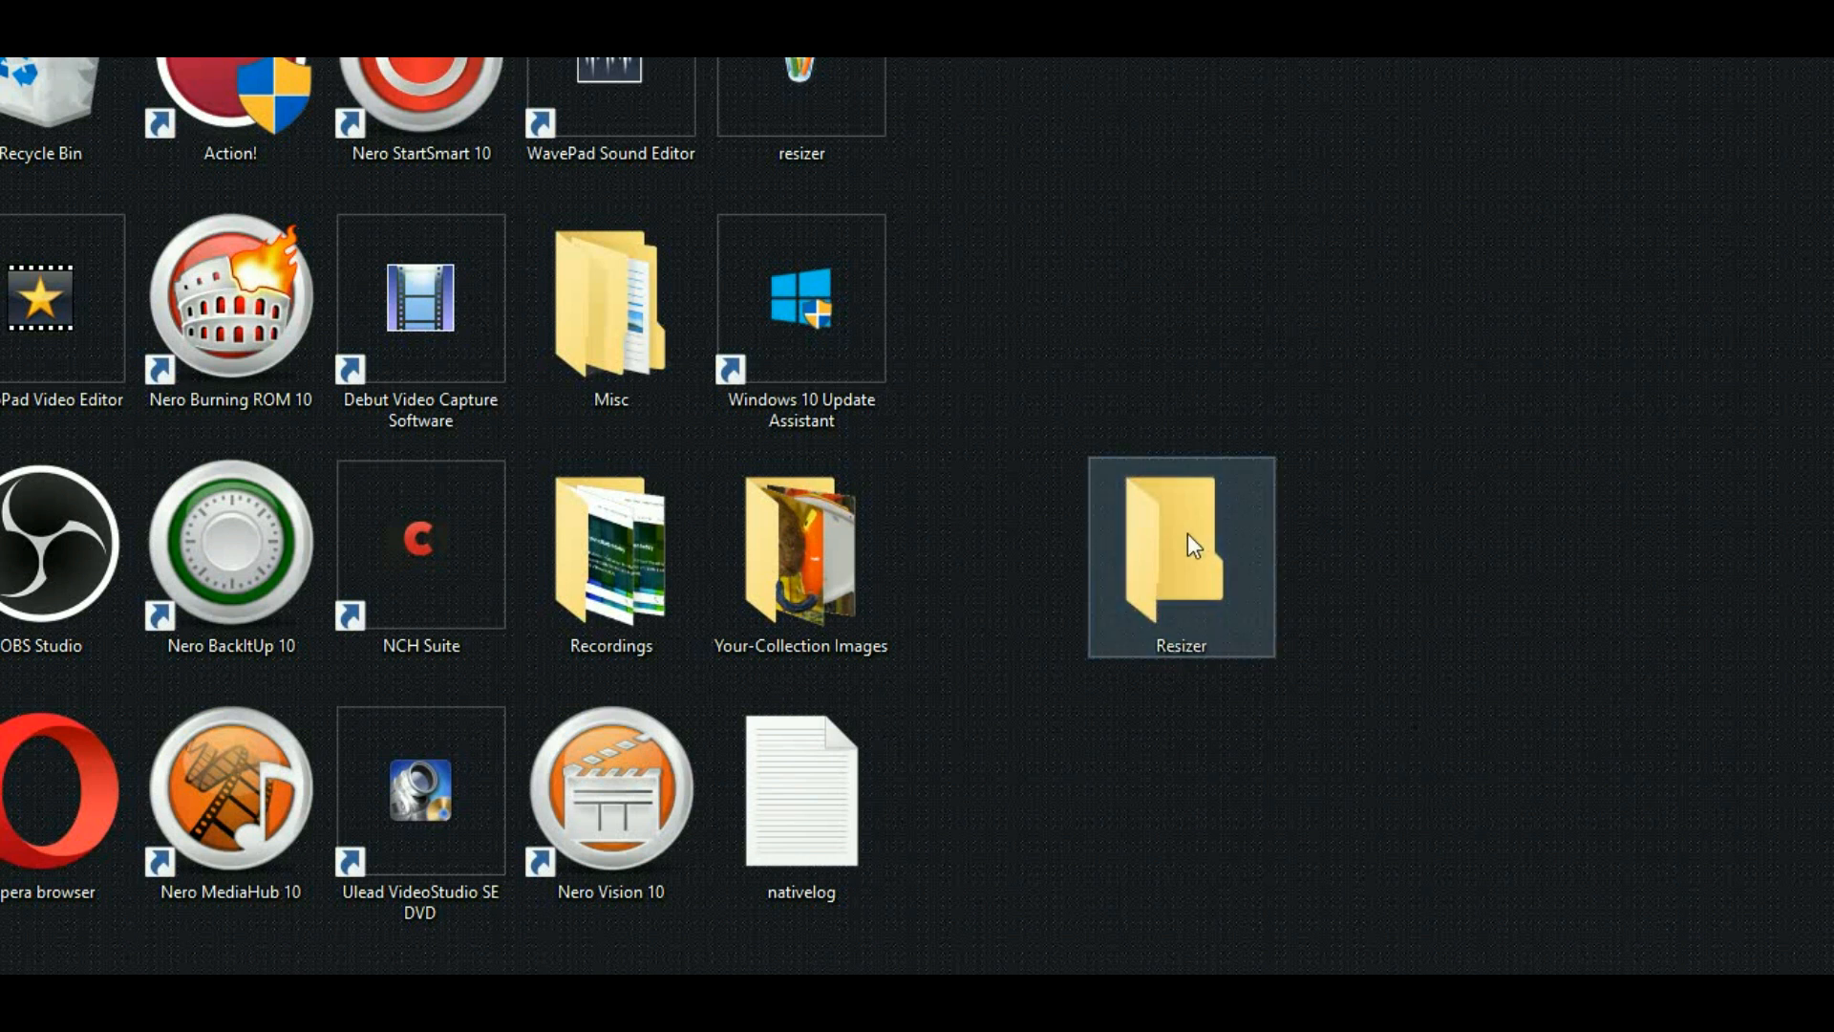
right_click(1189, 535)
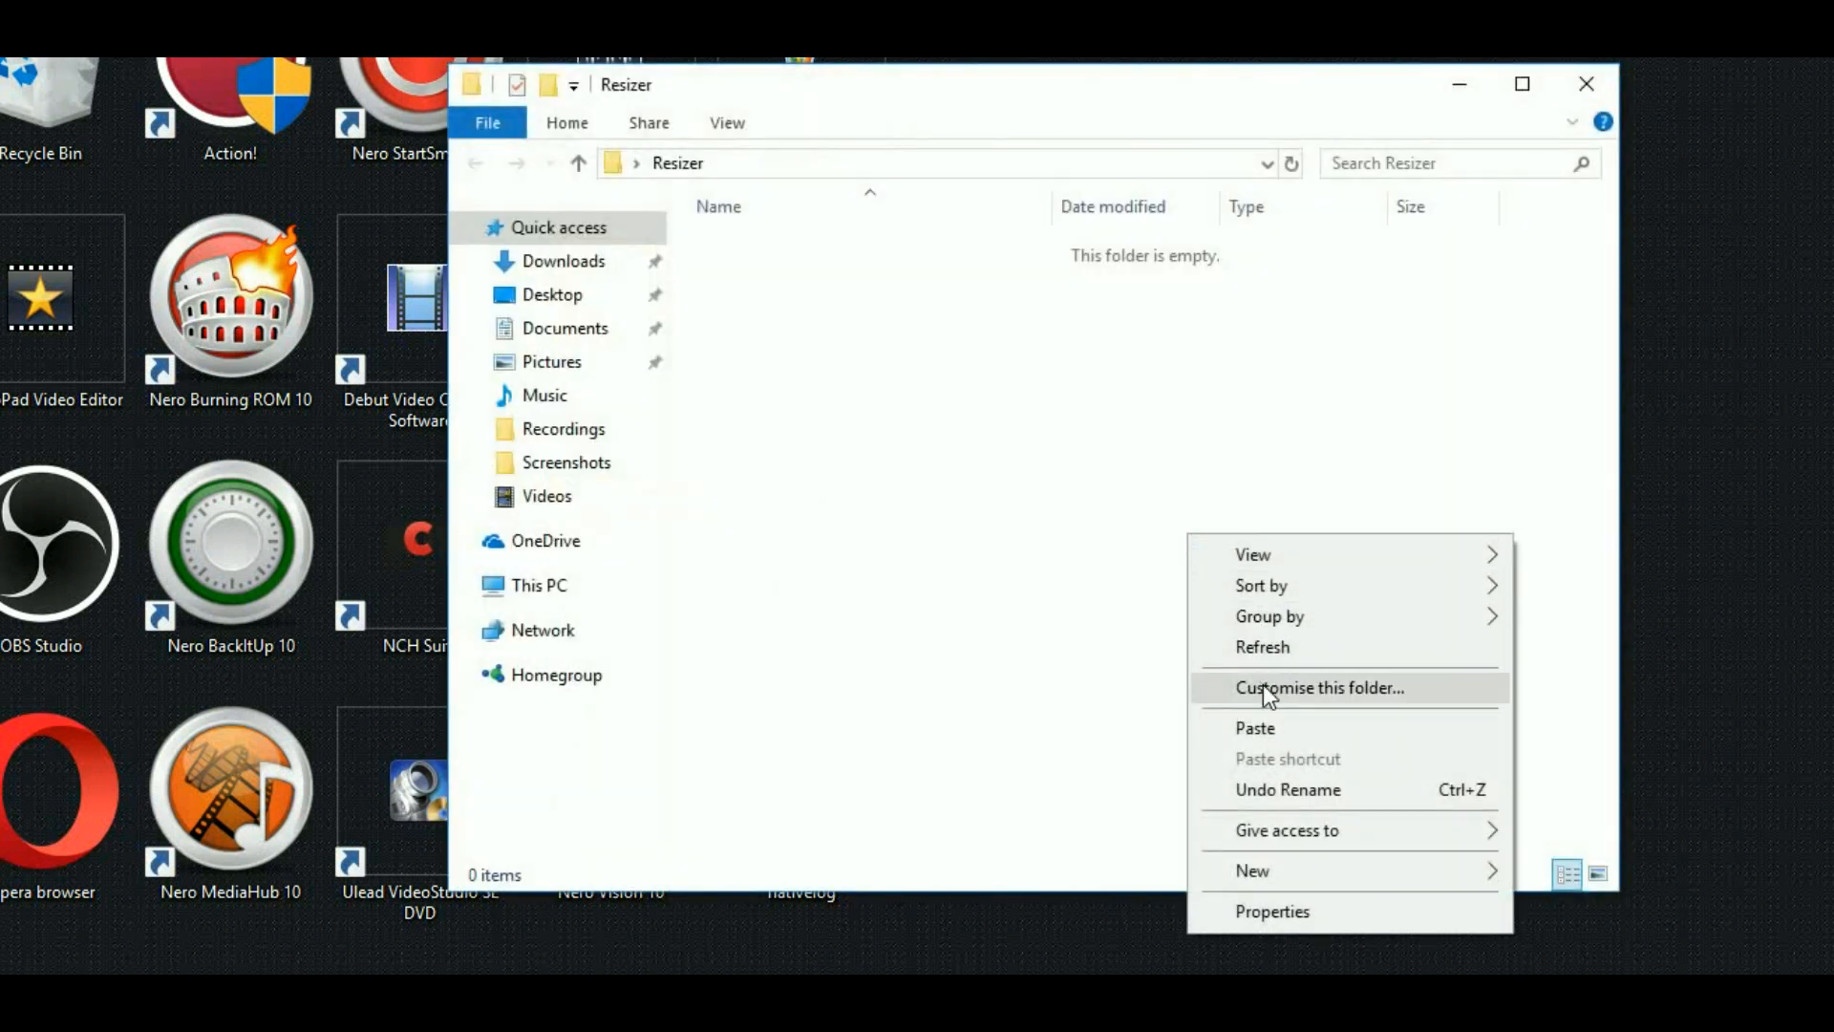
left_click(1261, 726)
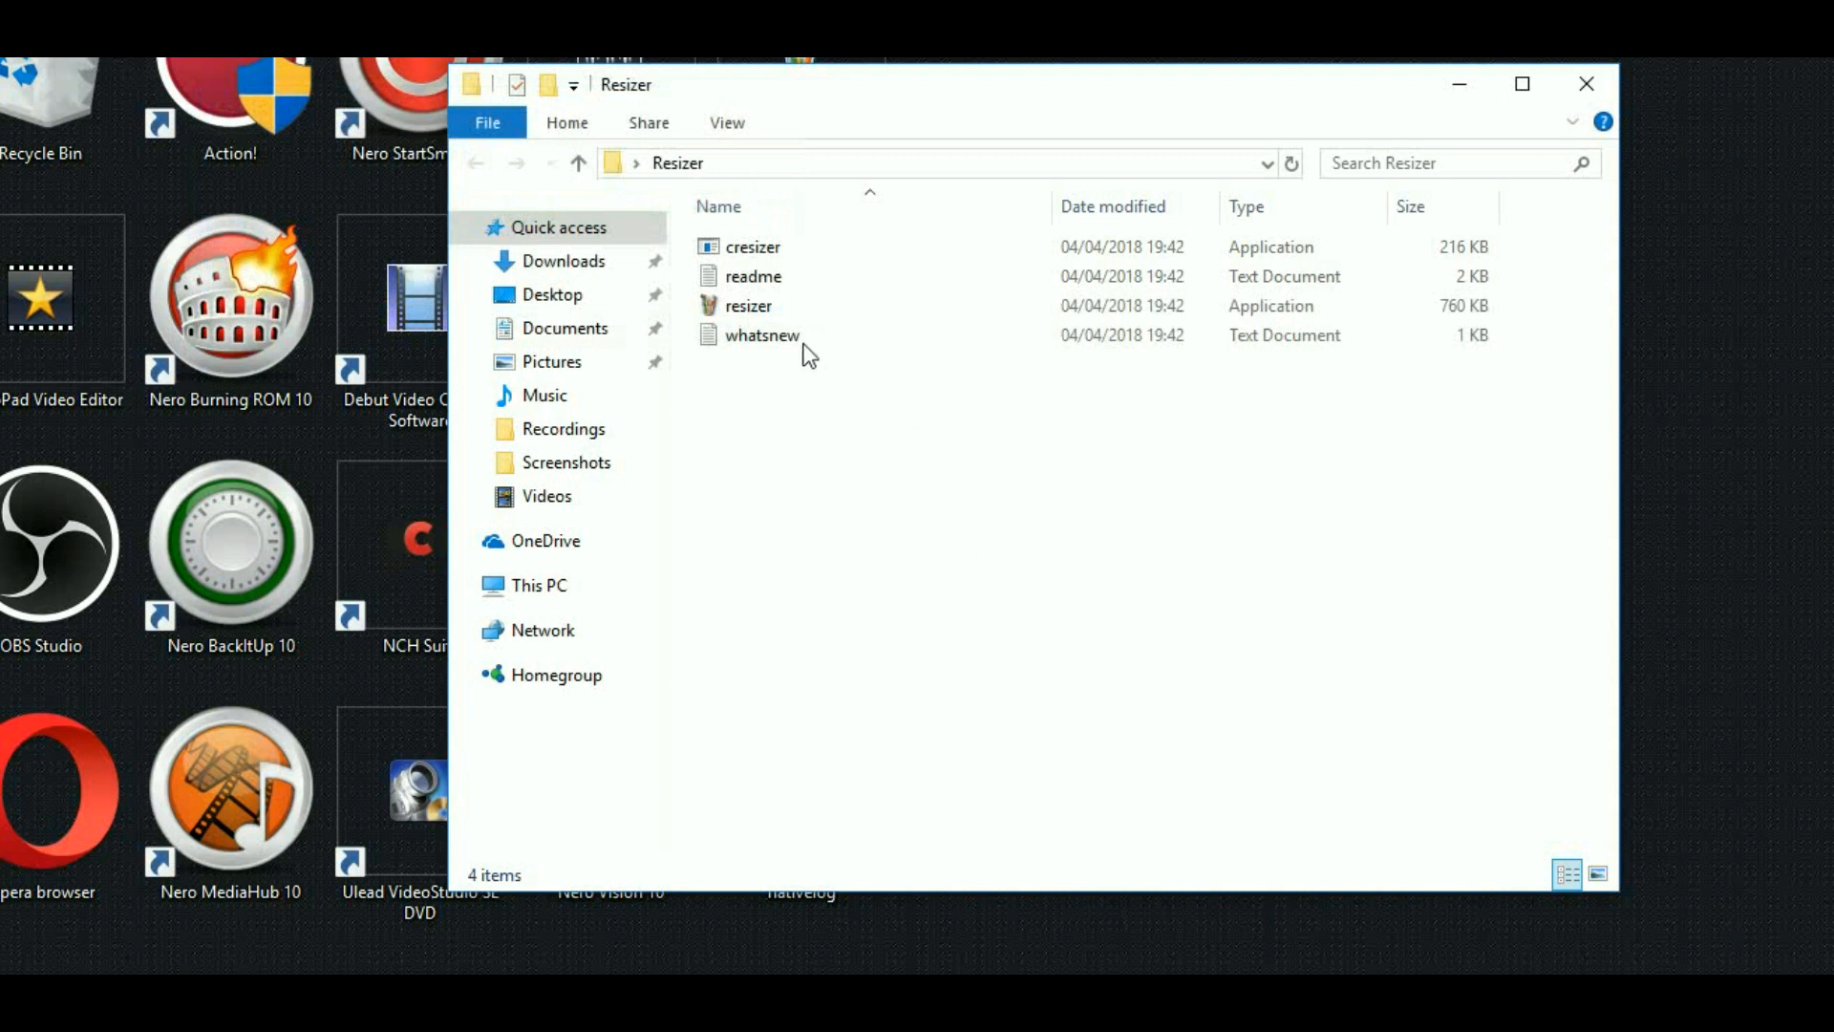
Step: Launch the resizer application from the Resizer folder and close the folder window
mouse_move(744, 316)
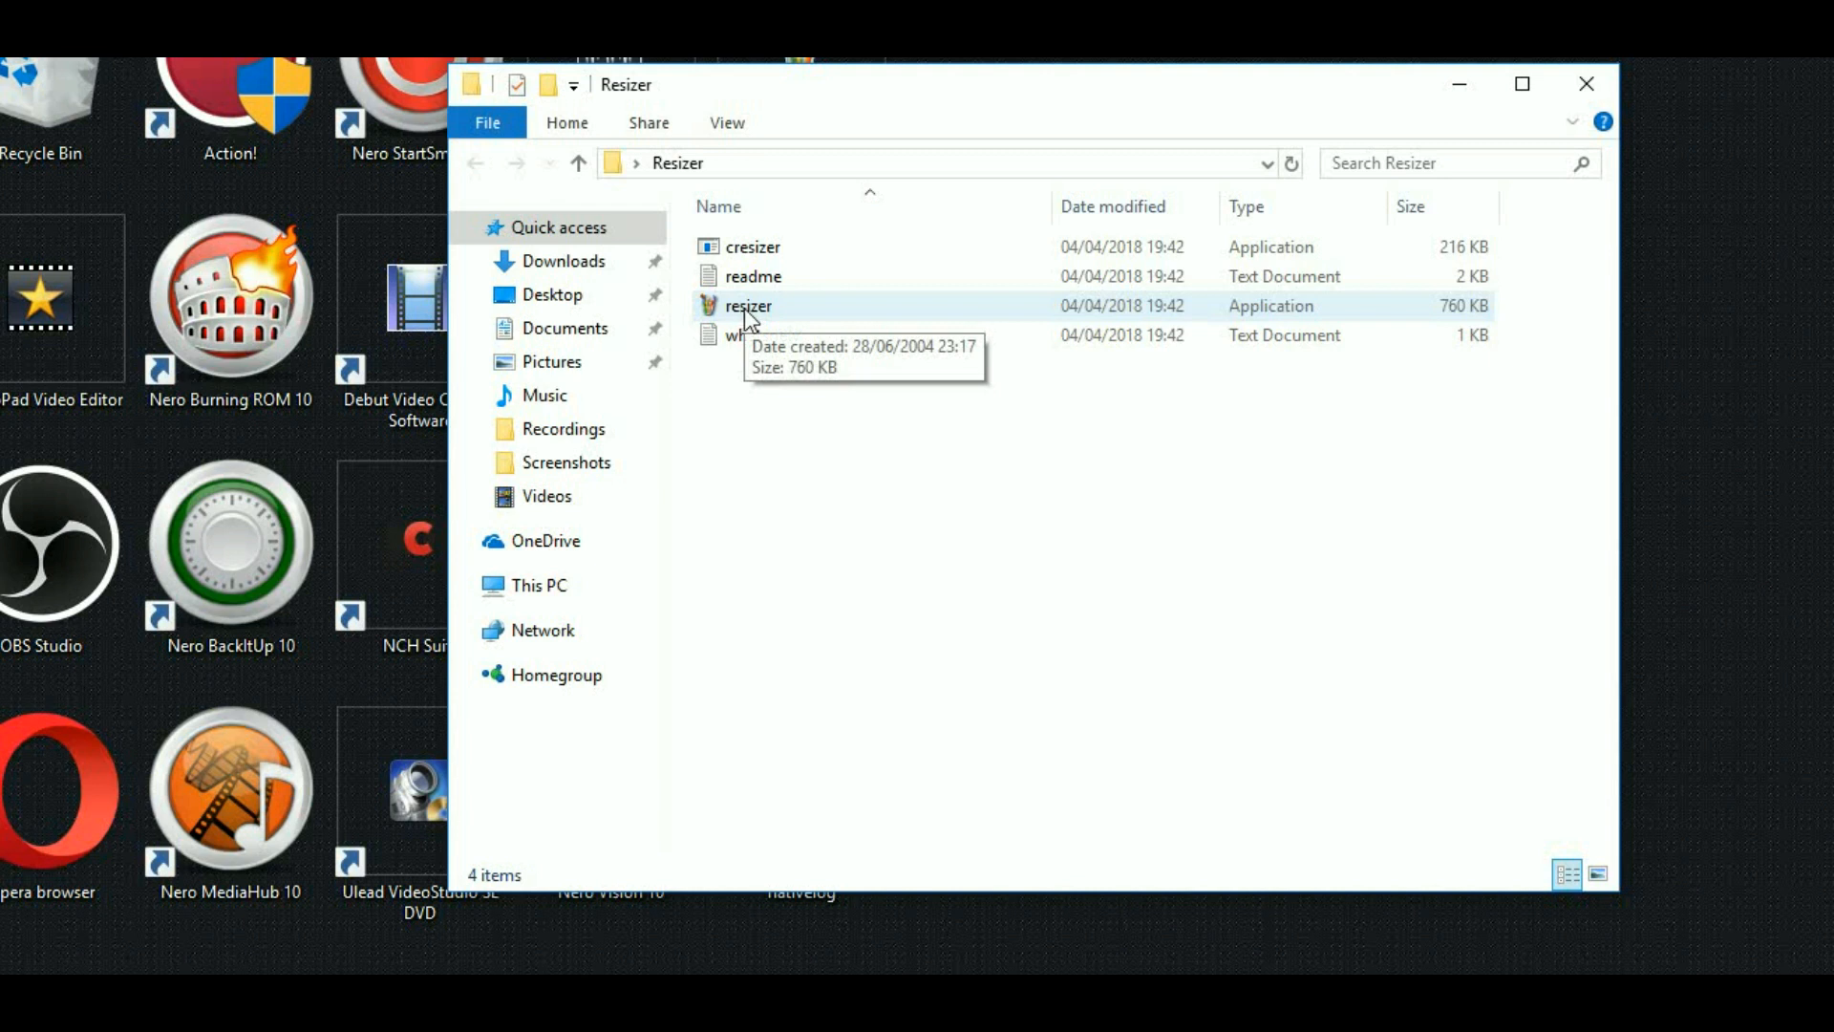
double_click(746, 316)
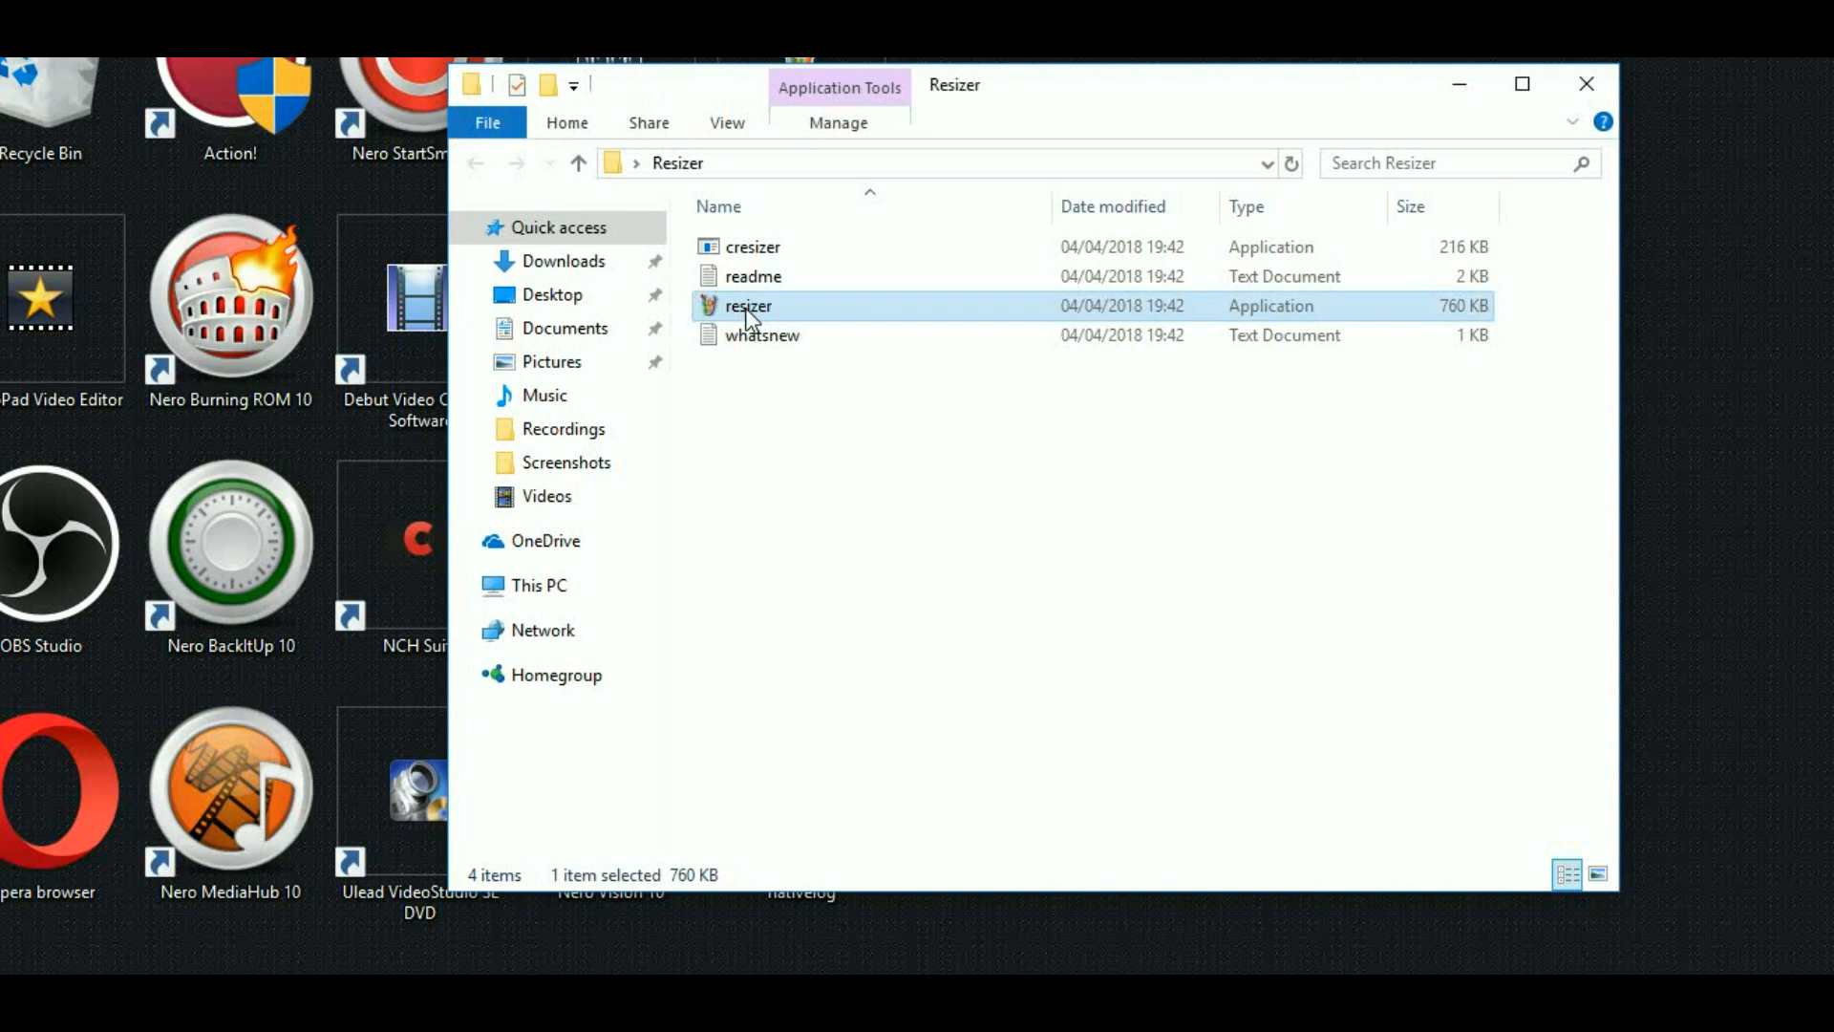
left_click(1576, 78)
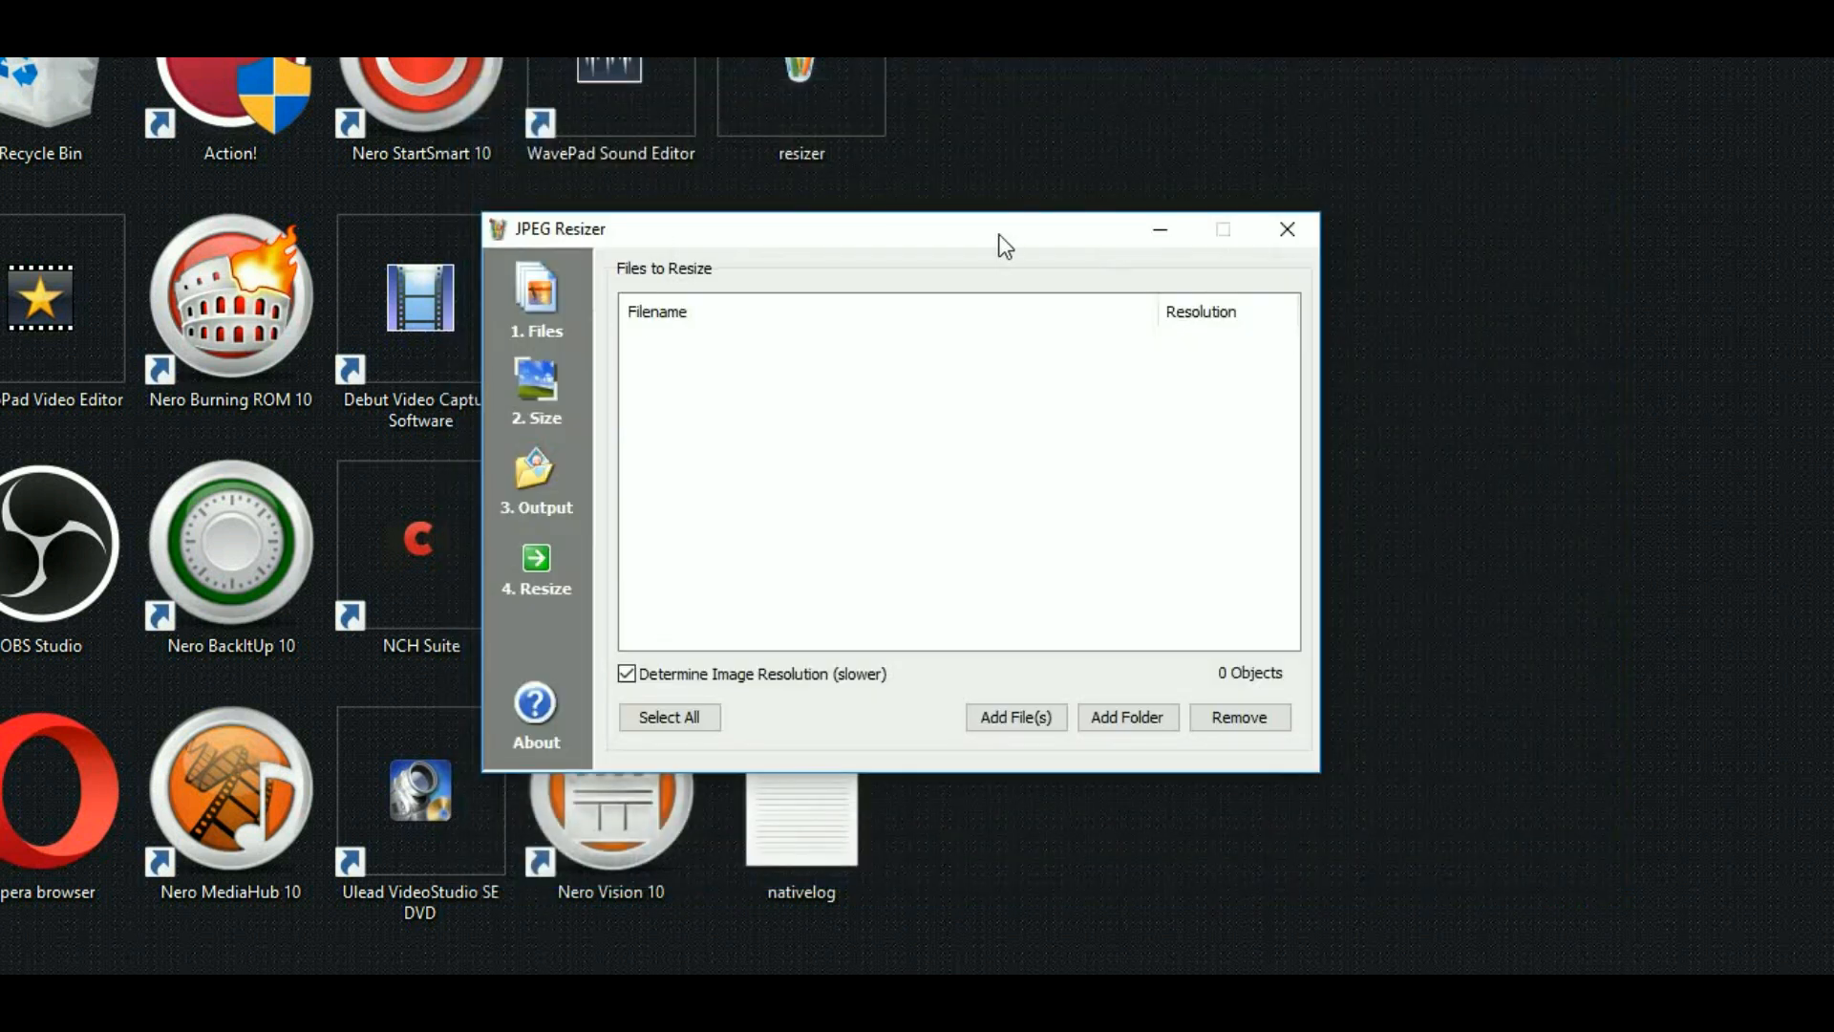
left_click_drag(994, 239, 1036, 197)
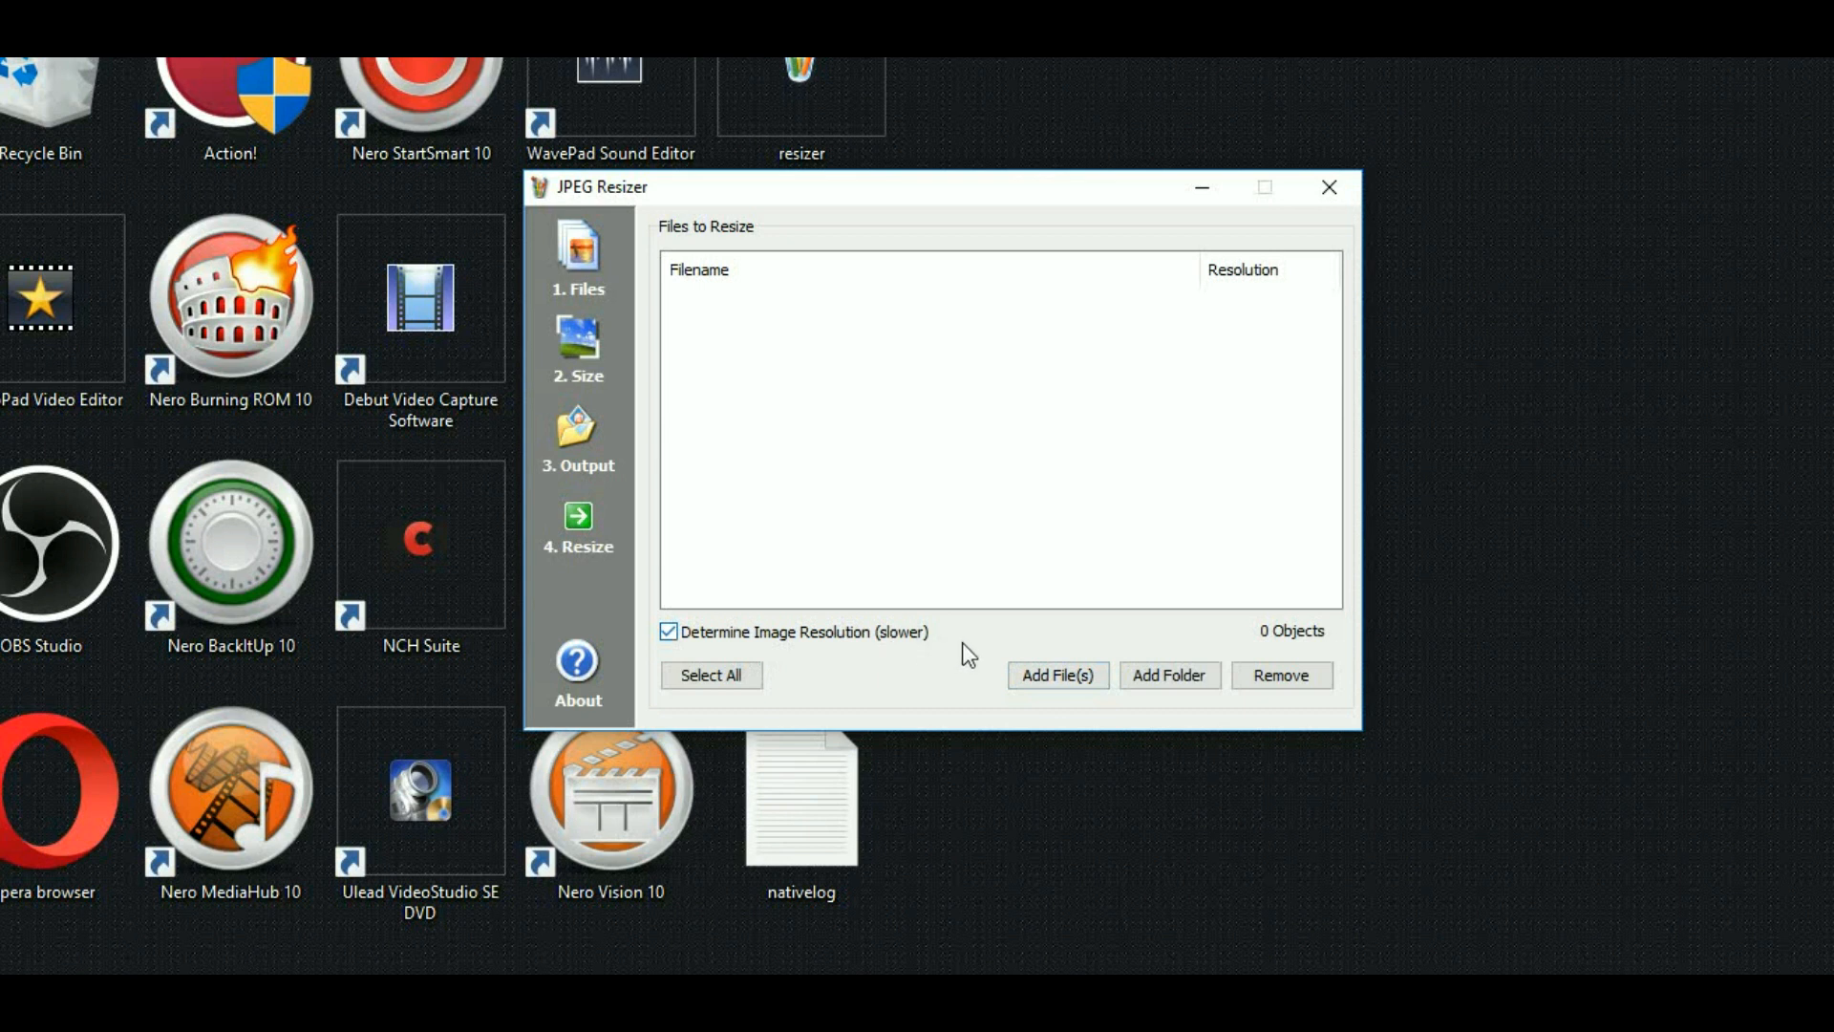
Step: Add all the images from the desktop's Your-Collection Images folder to the list of files to resize
left_click(1036, 677)
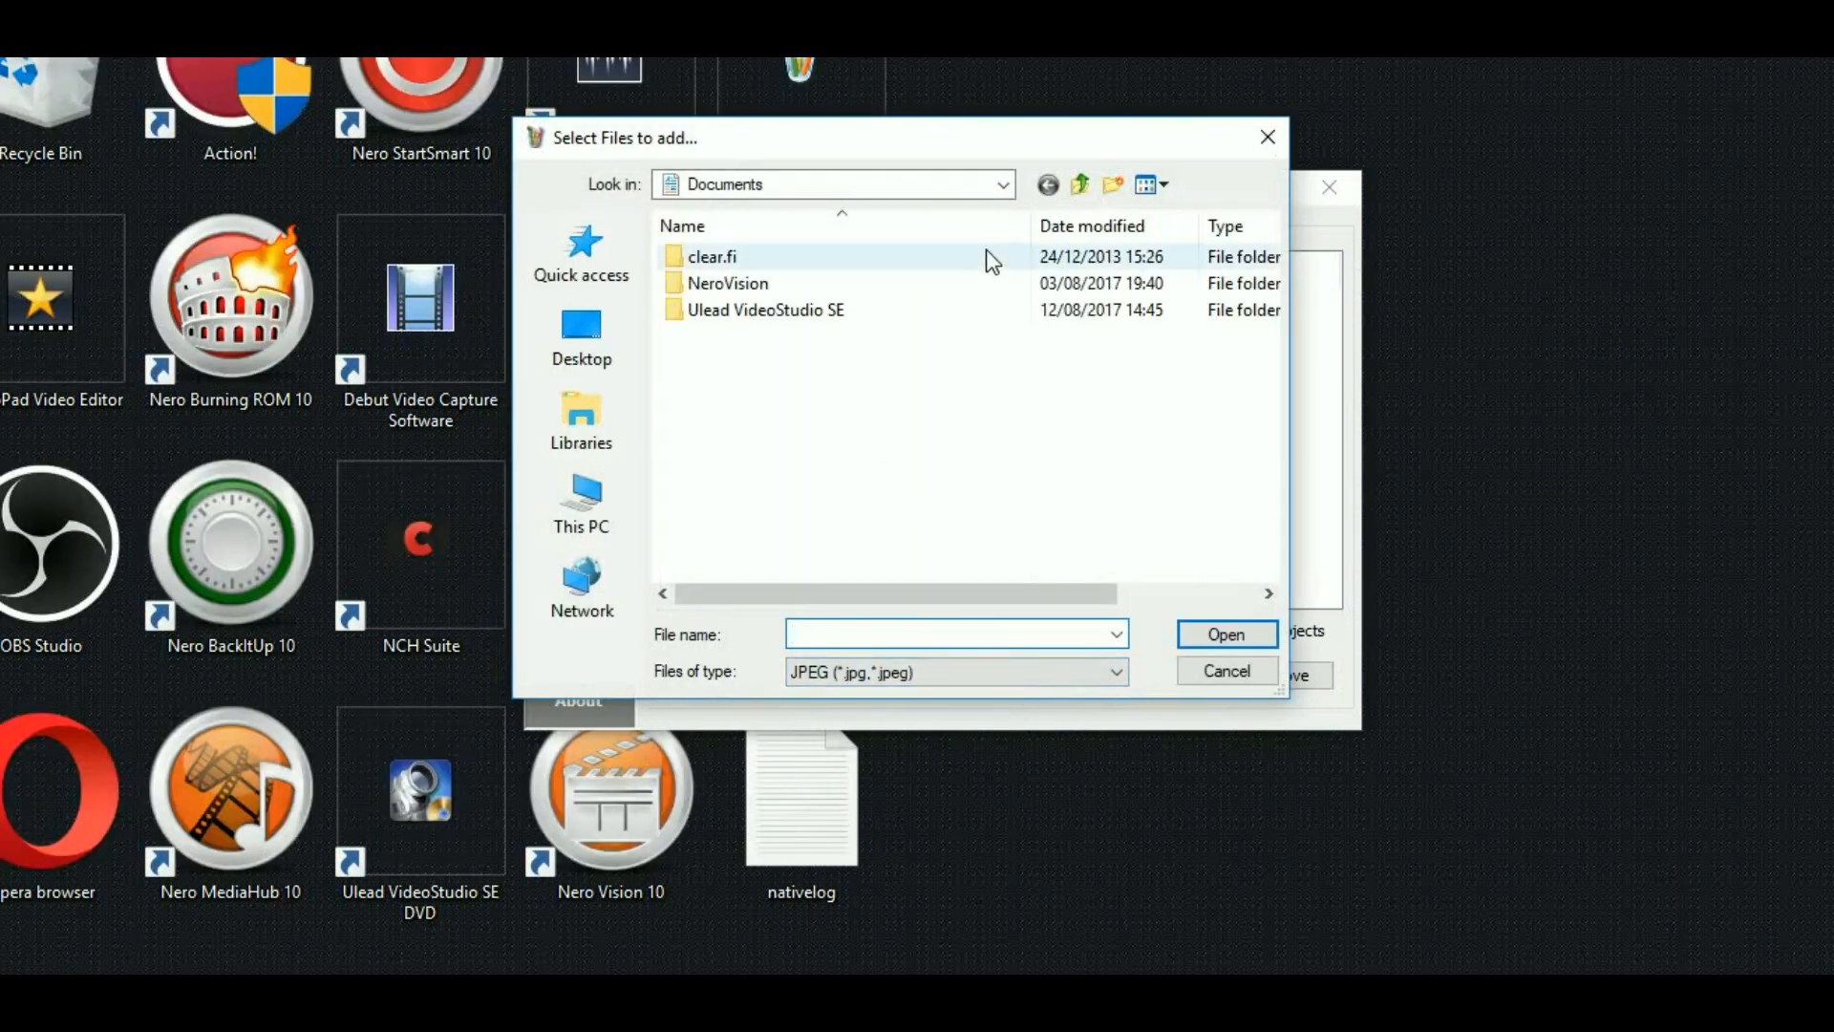
left_click(569, 358)
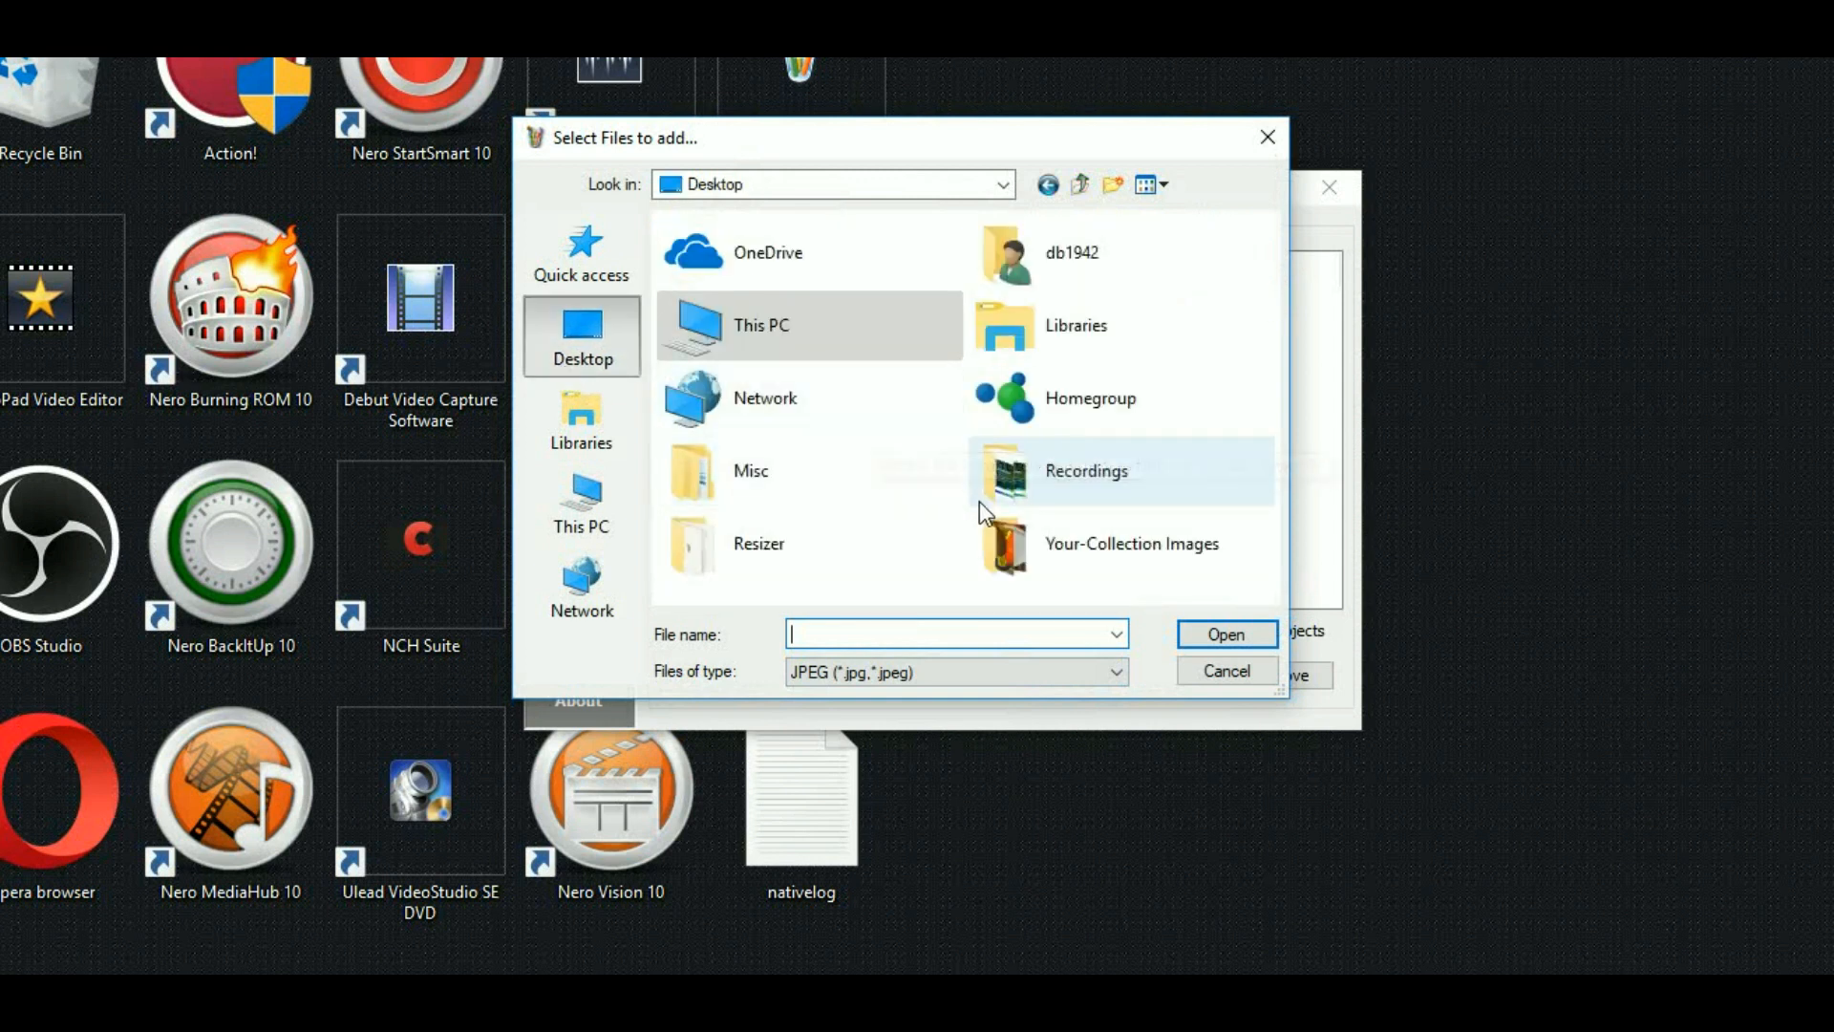
double_click(1007, 535)
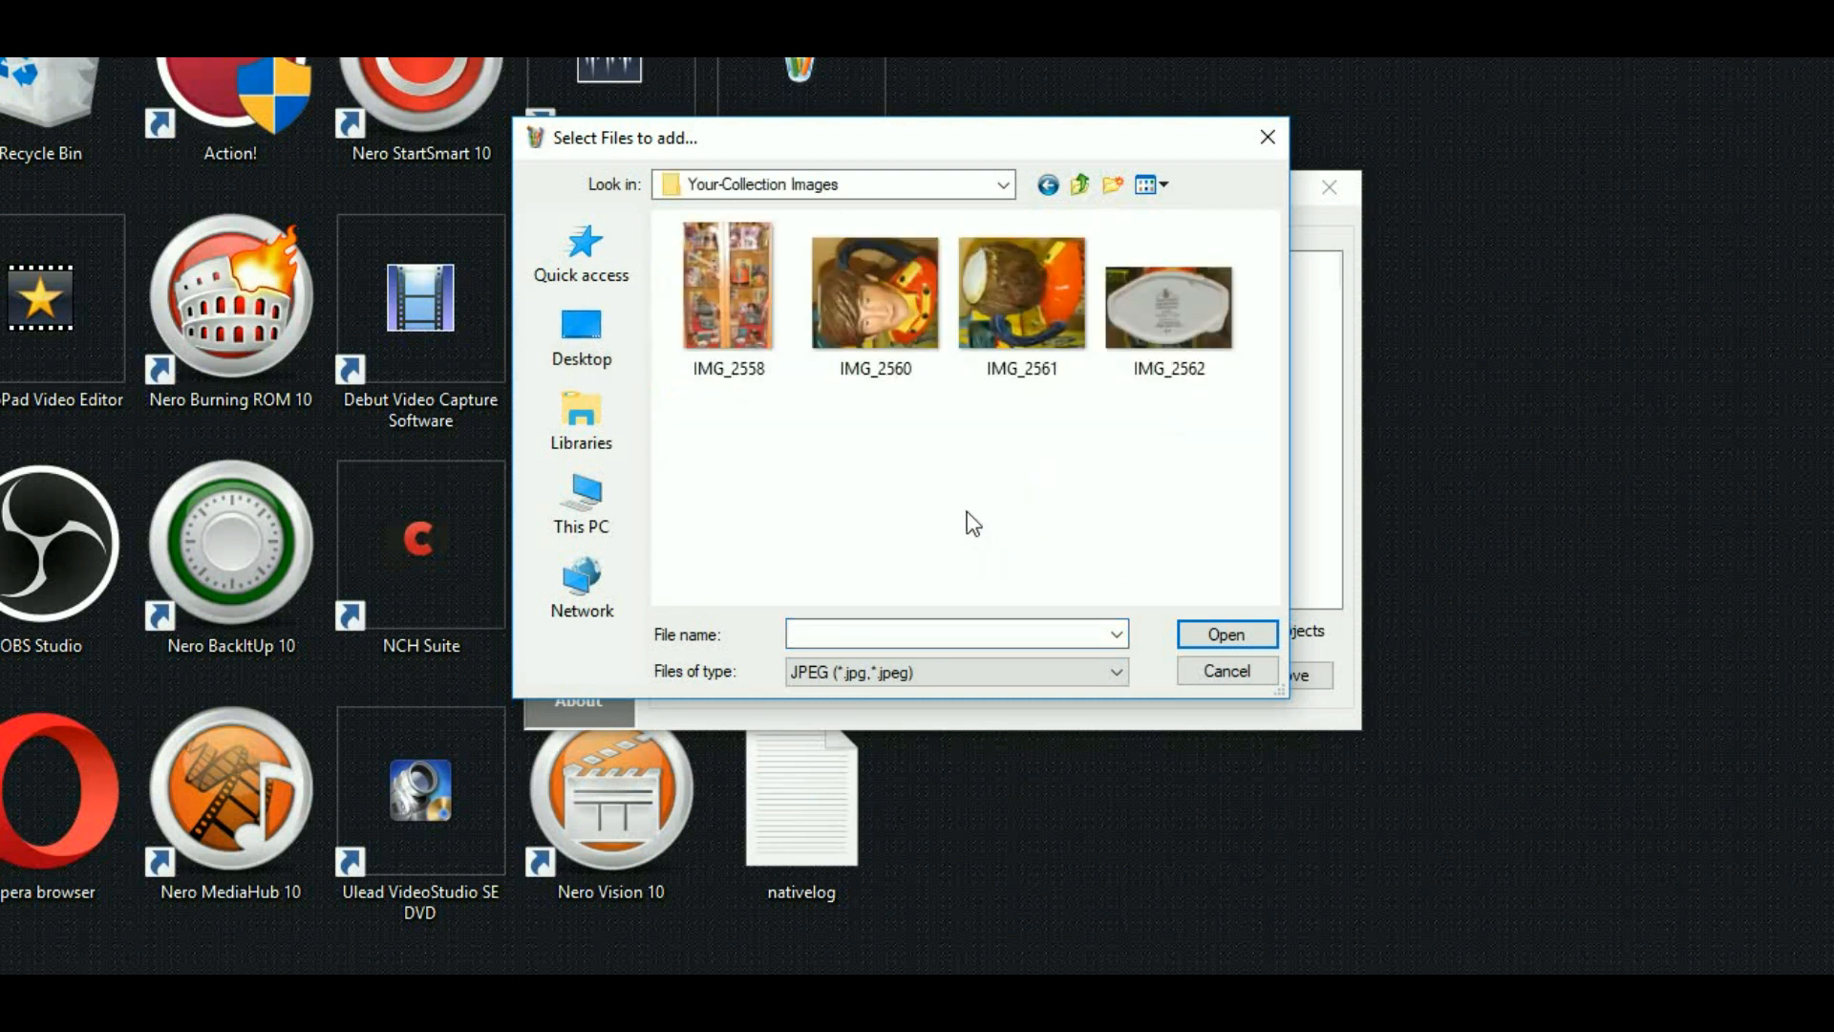
left_click(751, 342)
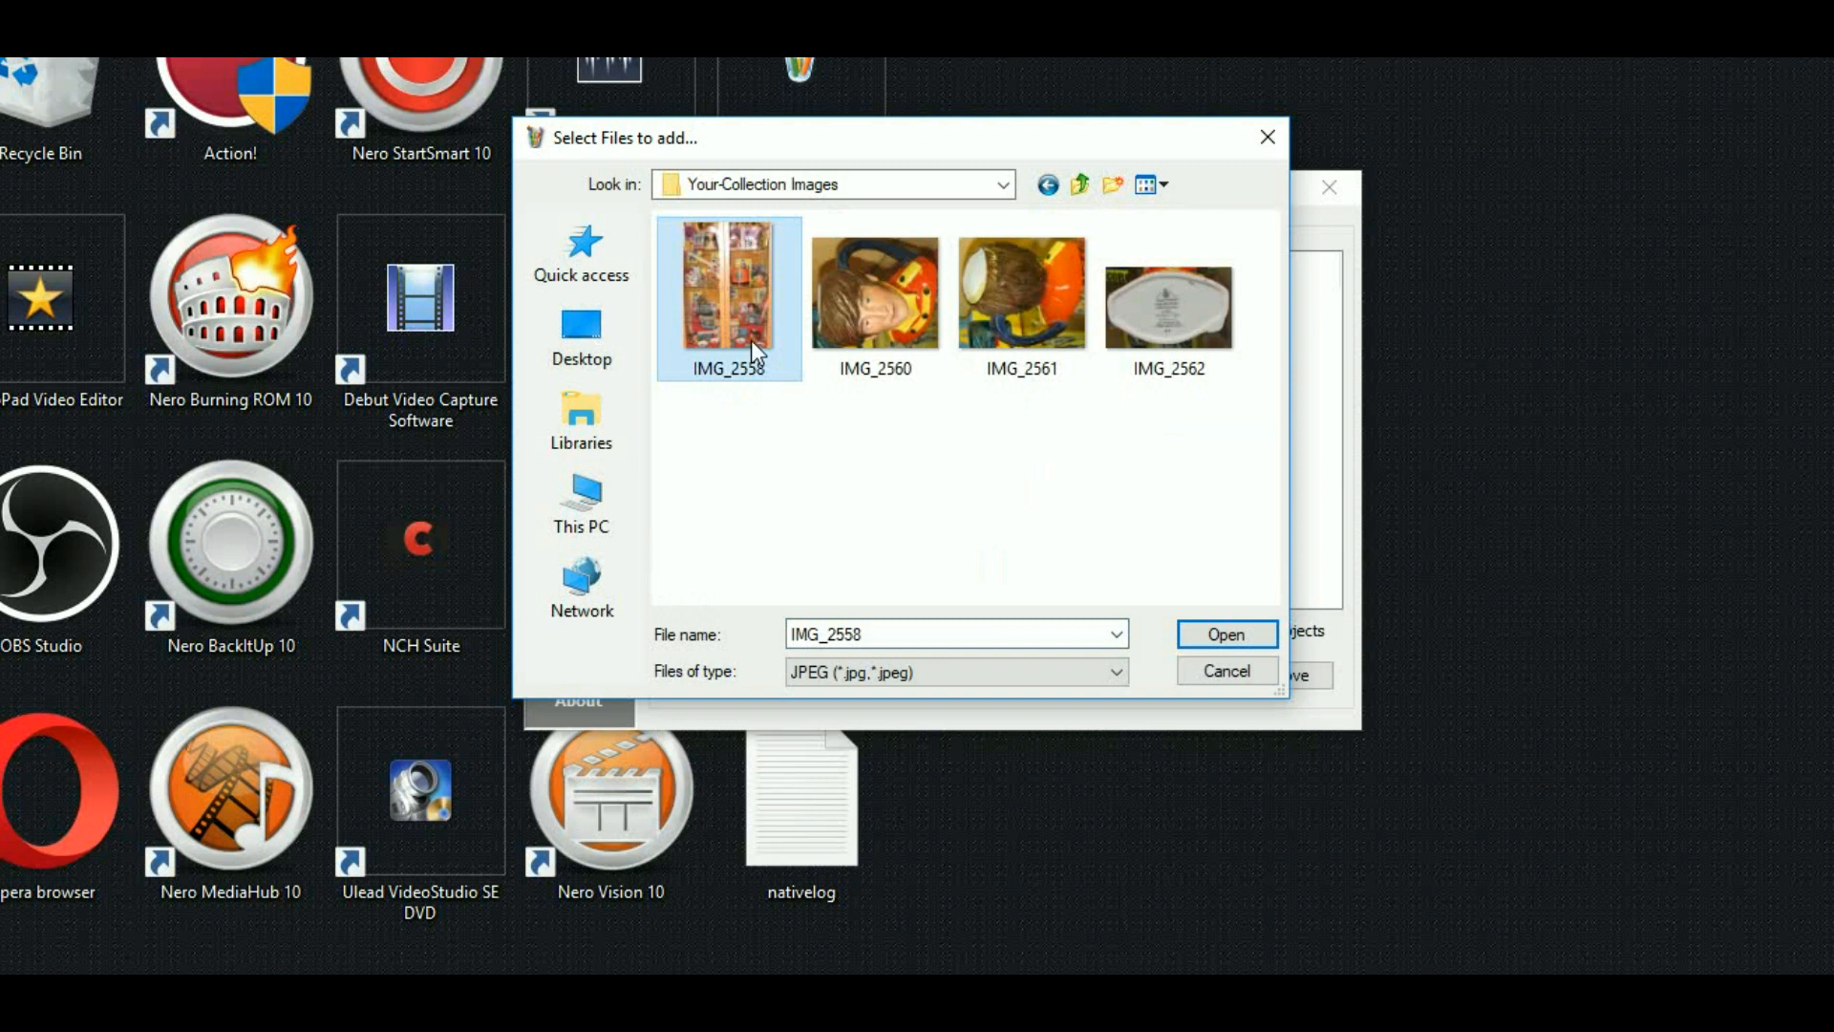
key("ctrl+a")
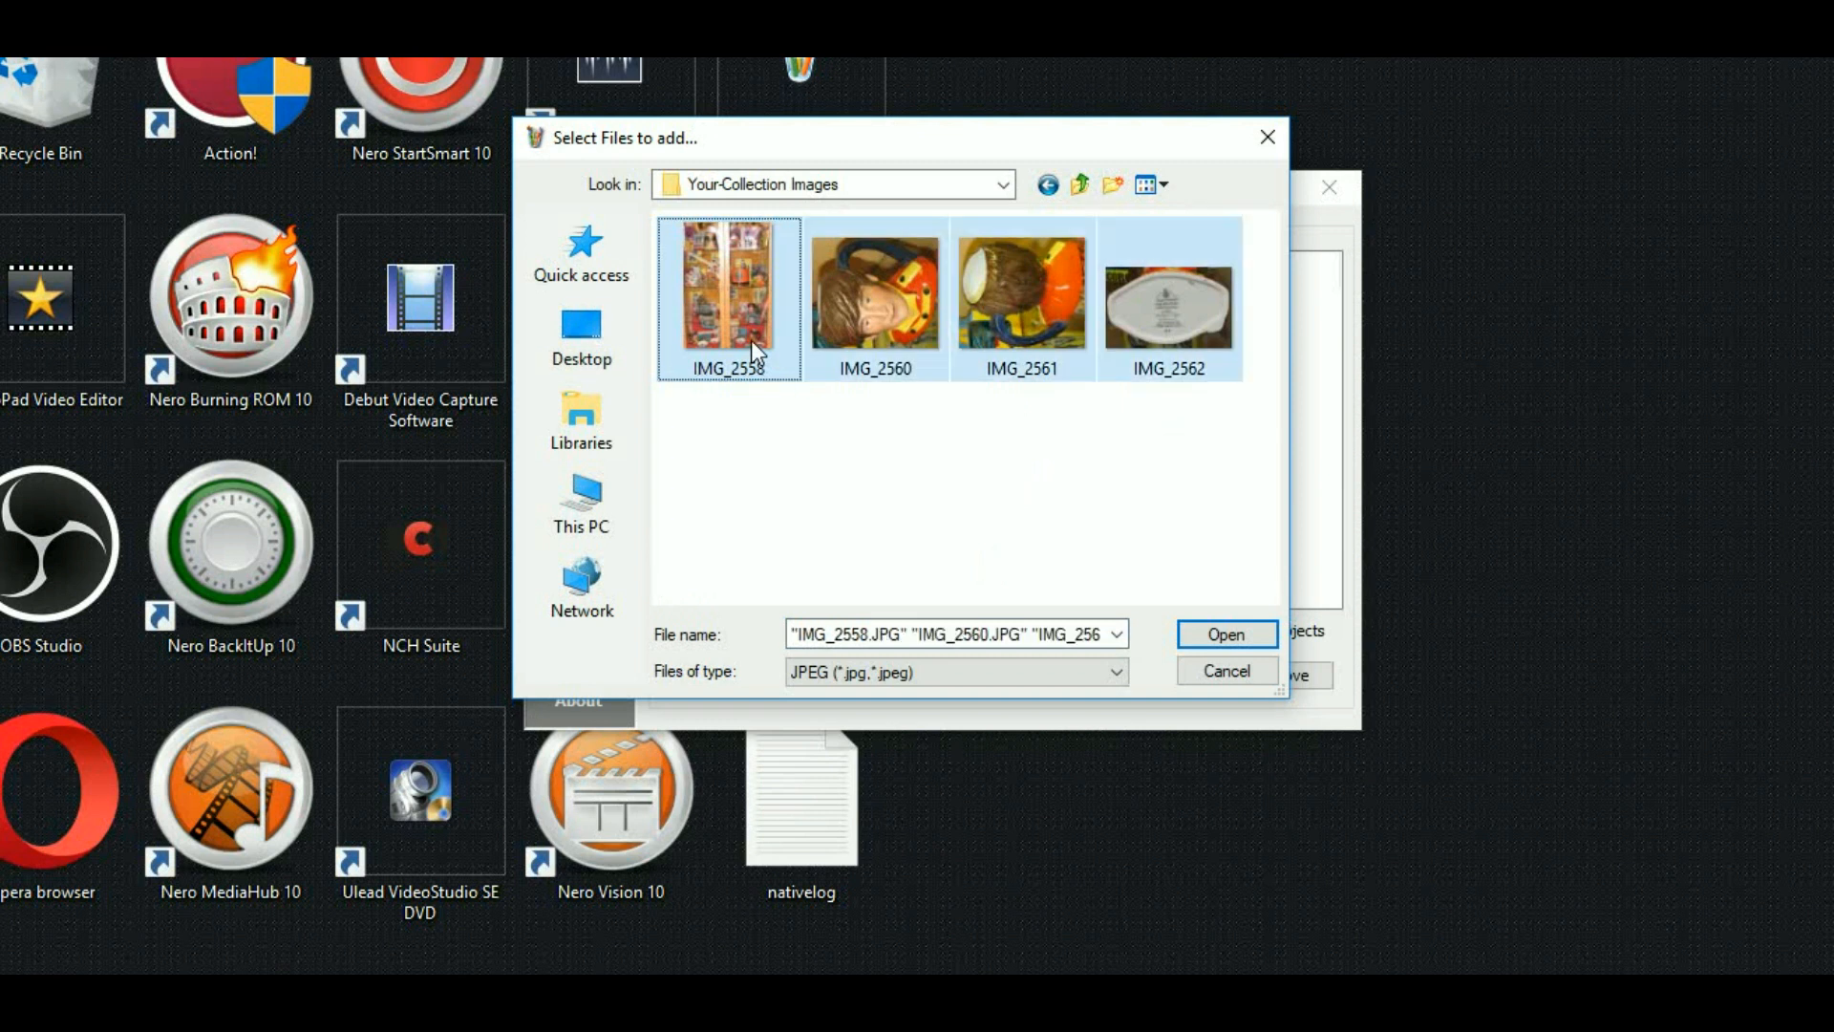
left_click(1257, 627)
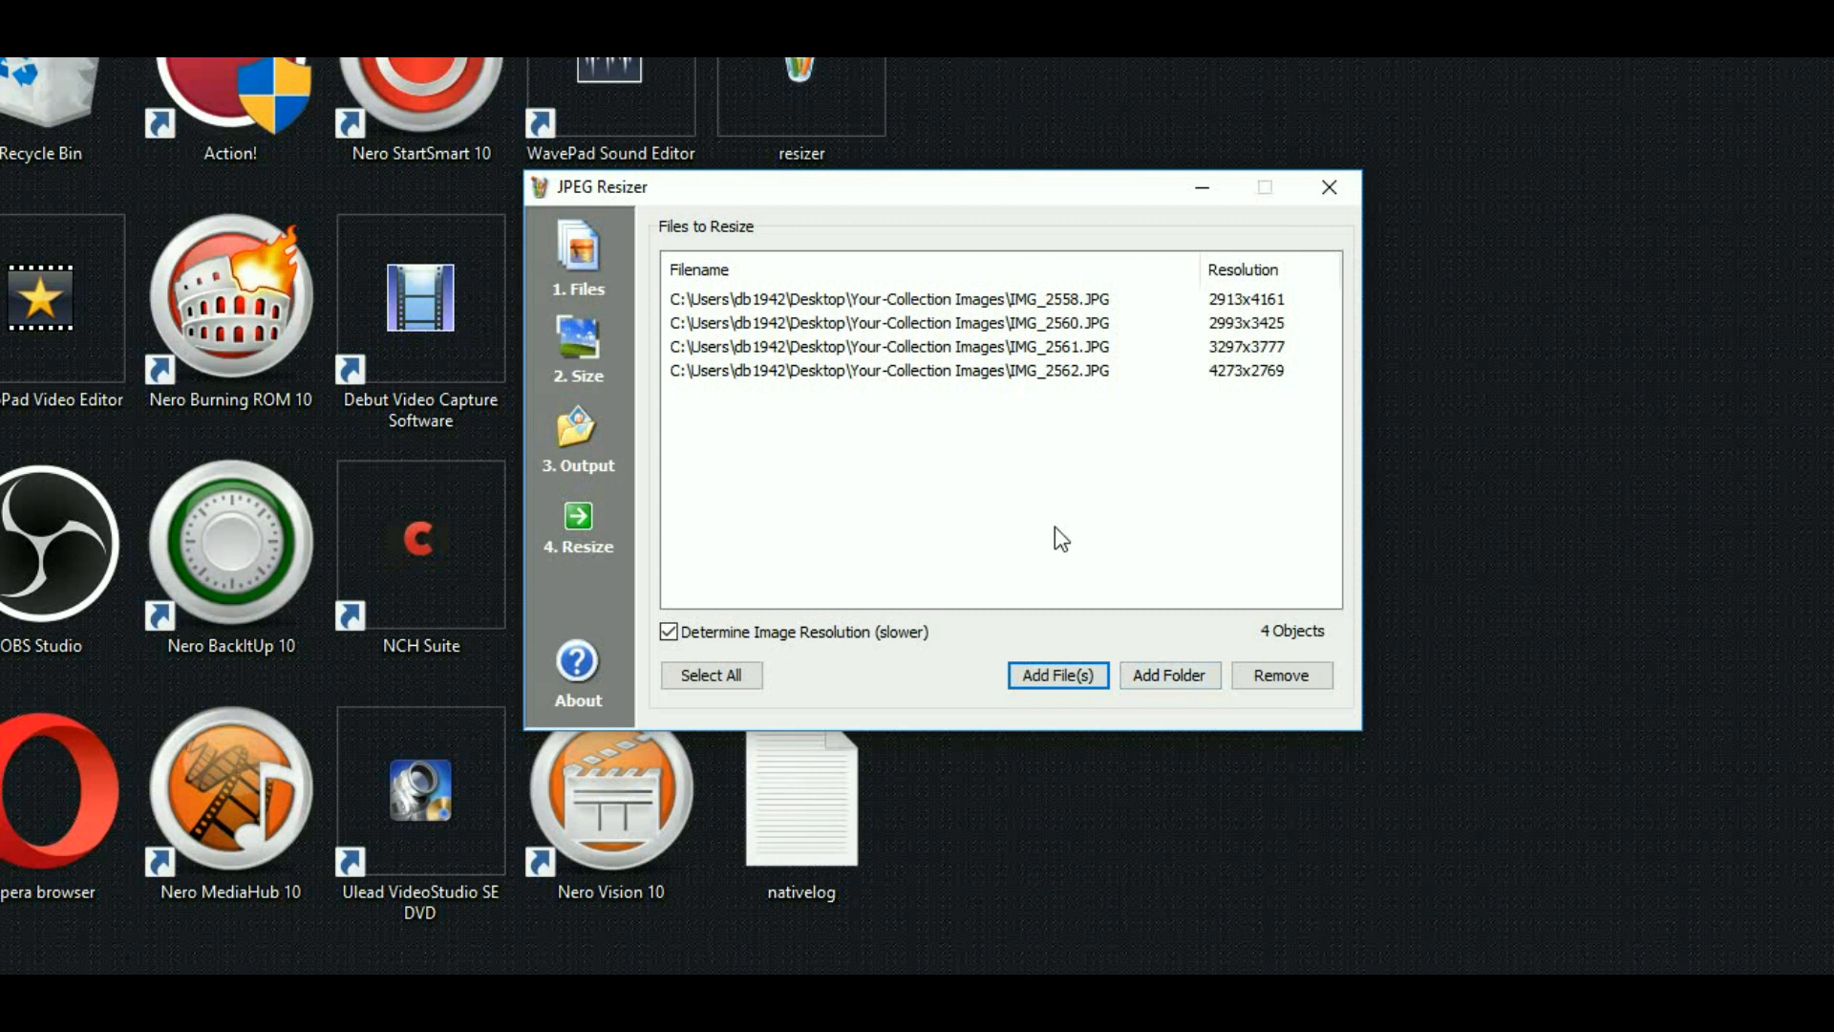
Step: Set Smart JPEG Resizing to make the largest side fit 2000 pixels
left_click(581, 371)
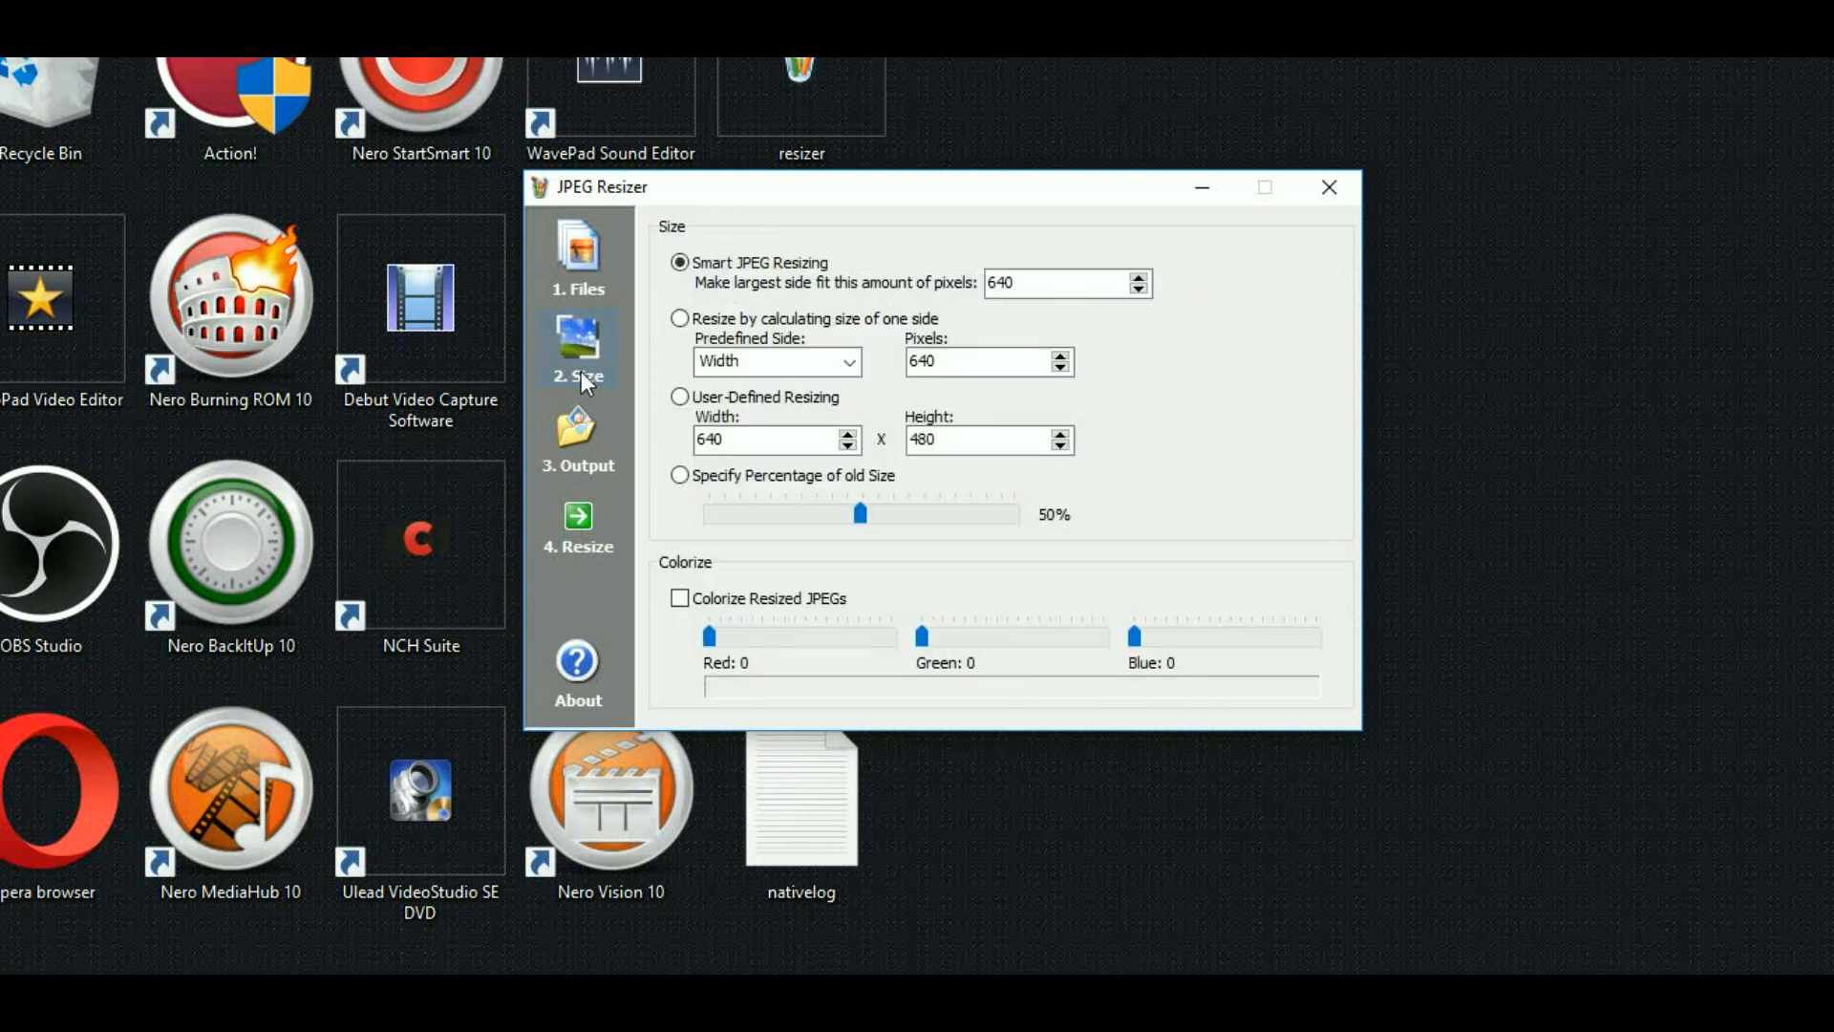
left_click(1041, 284)
key("BackSpace")
key("BackSpace")
key("BackSpace")
type("2000")
Step: Turn off changing the JPEG compression factor and set the output directory to the desktop's Your-Collection Images folder
left_click(588, 436)
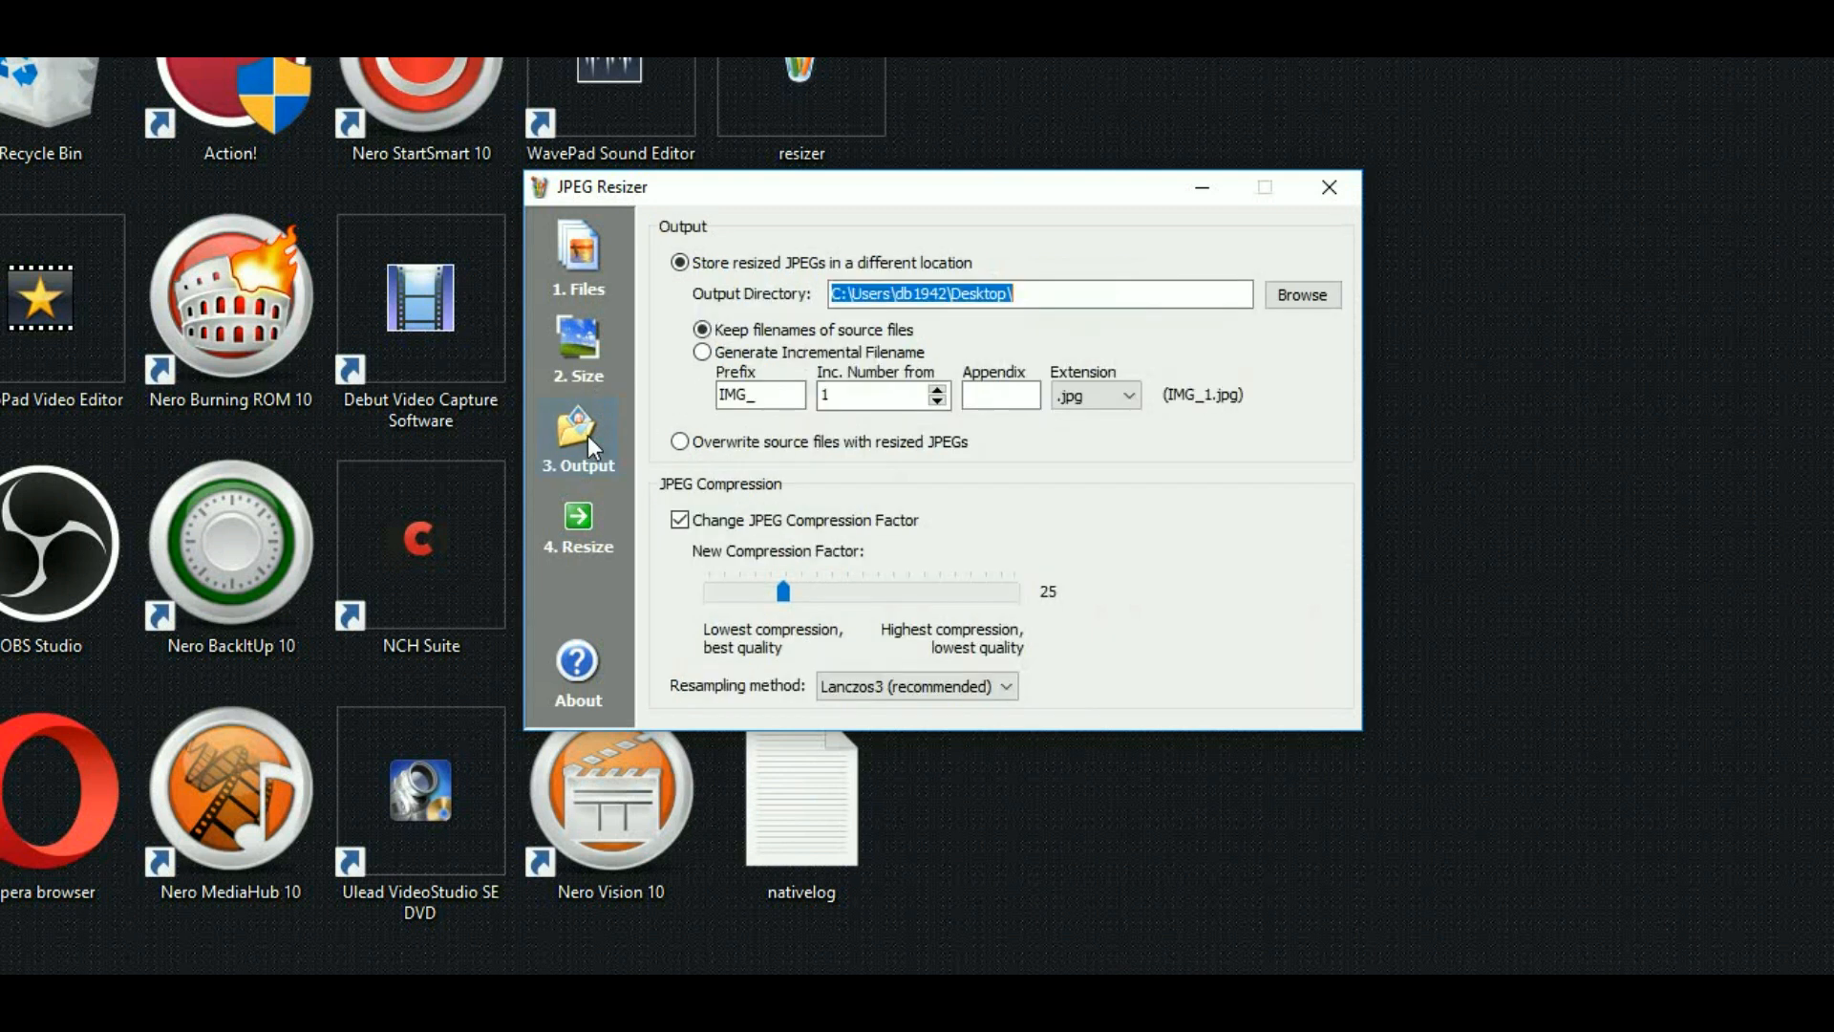
left_click(1251, 525)
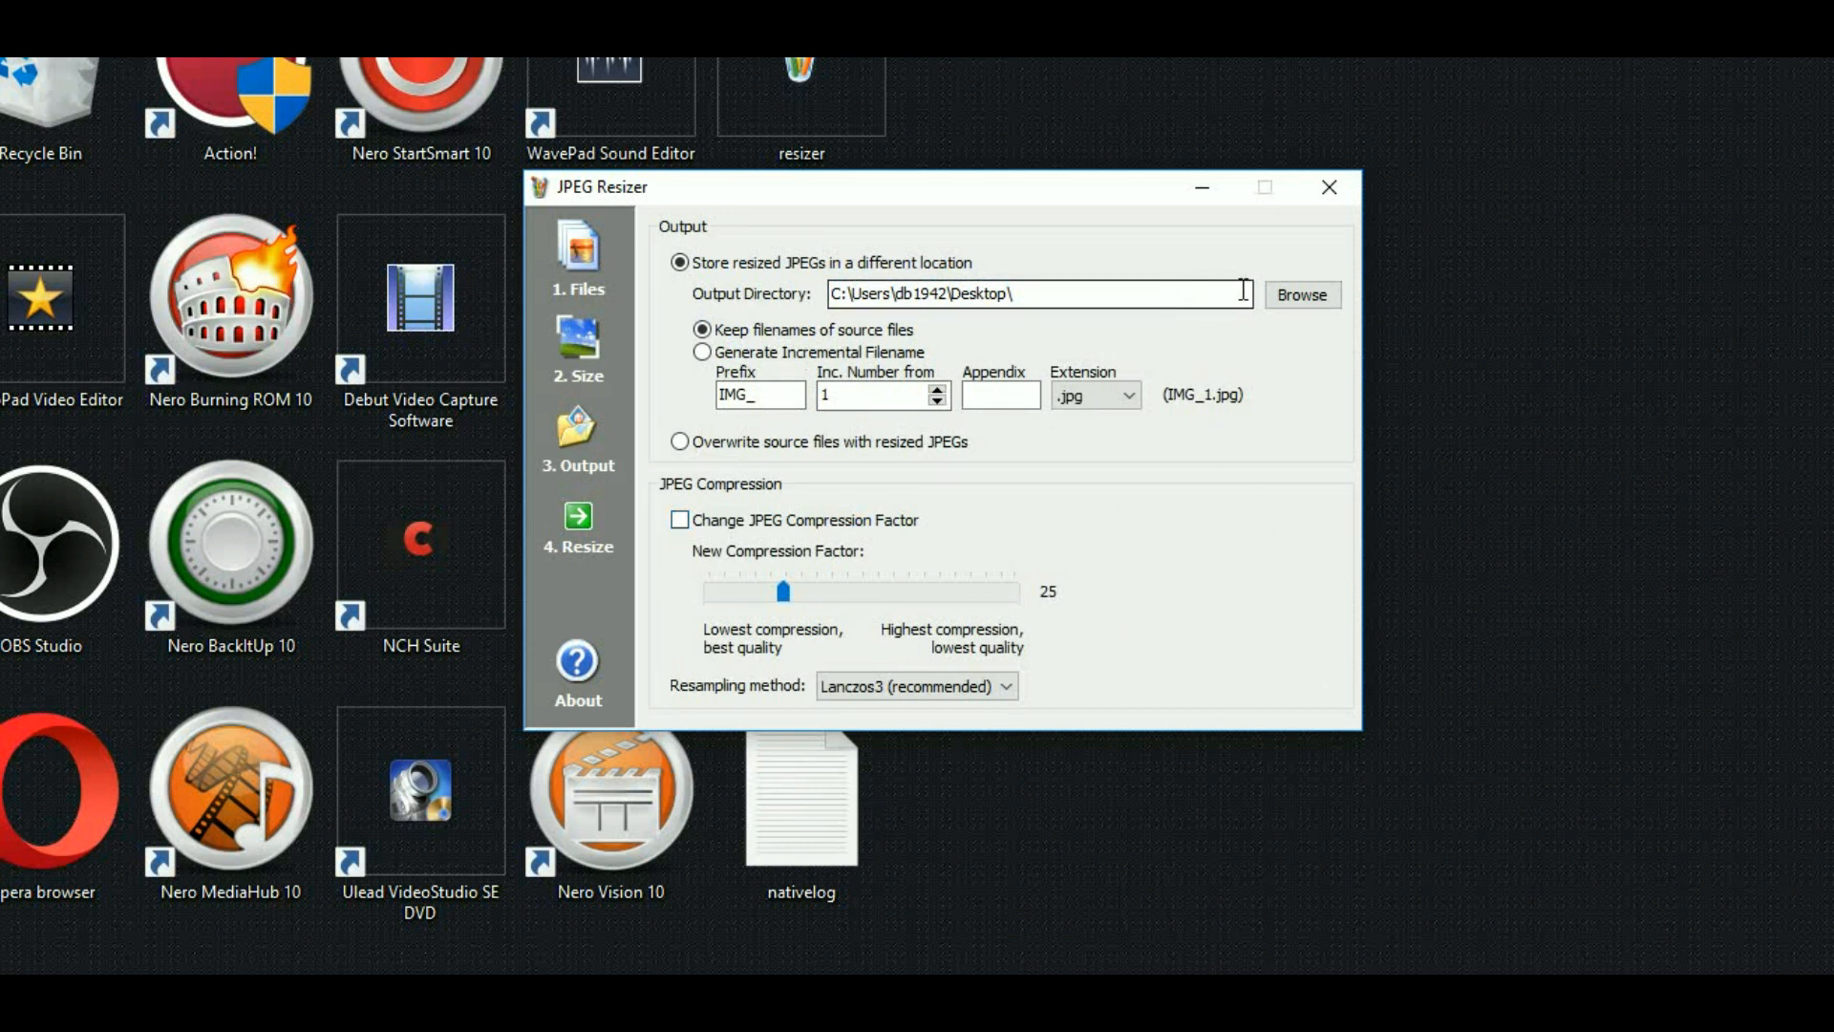
left_click(1287, 296)
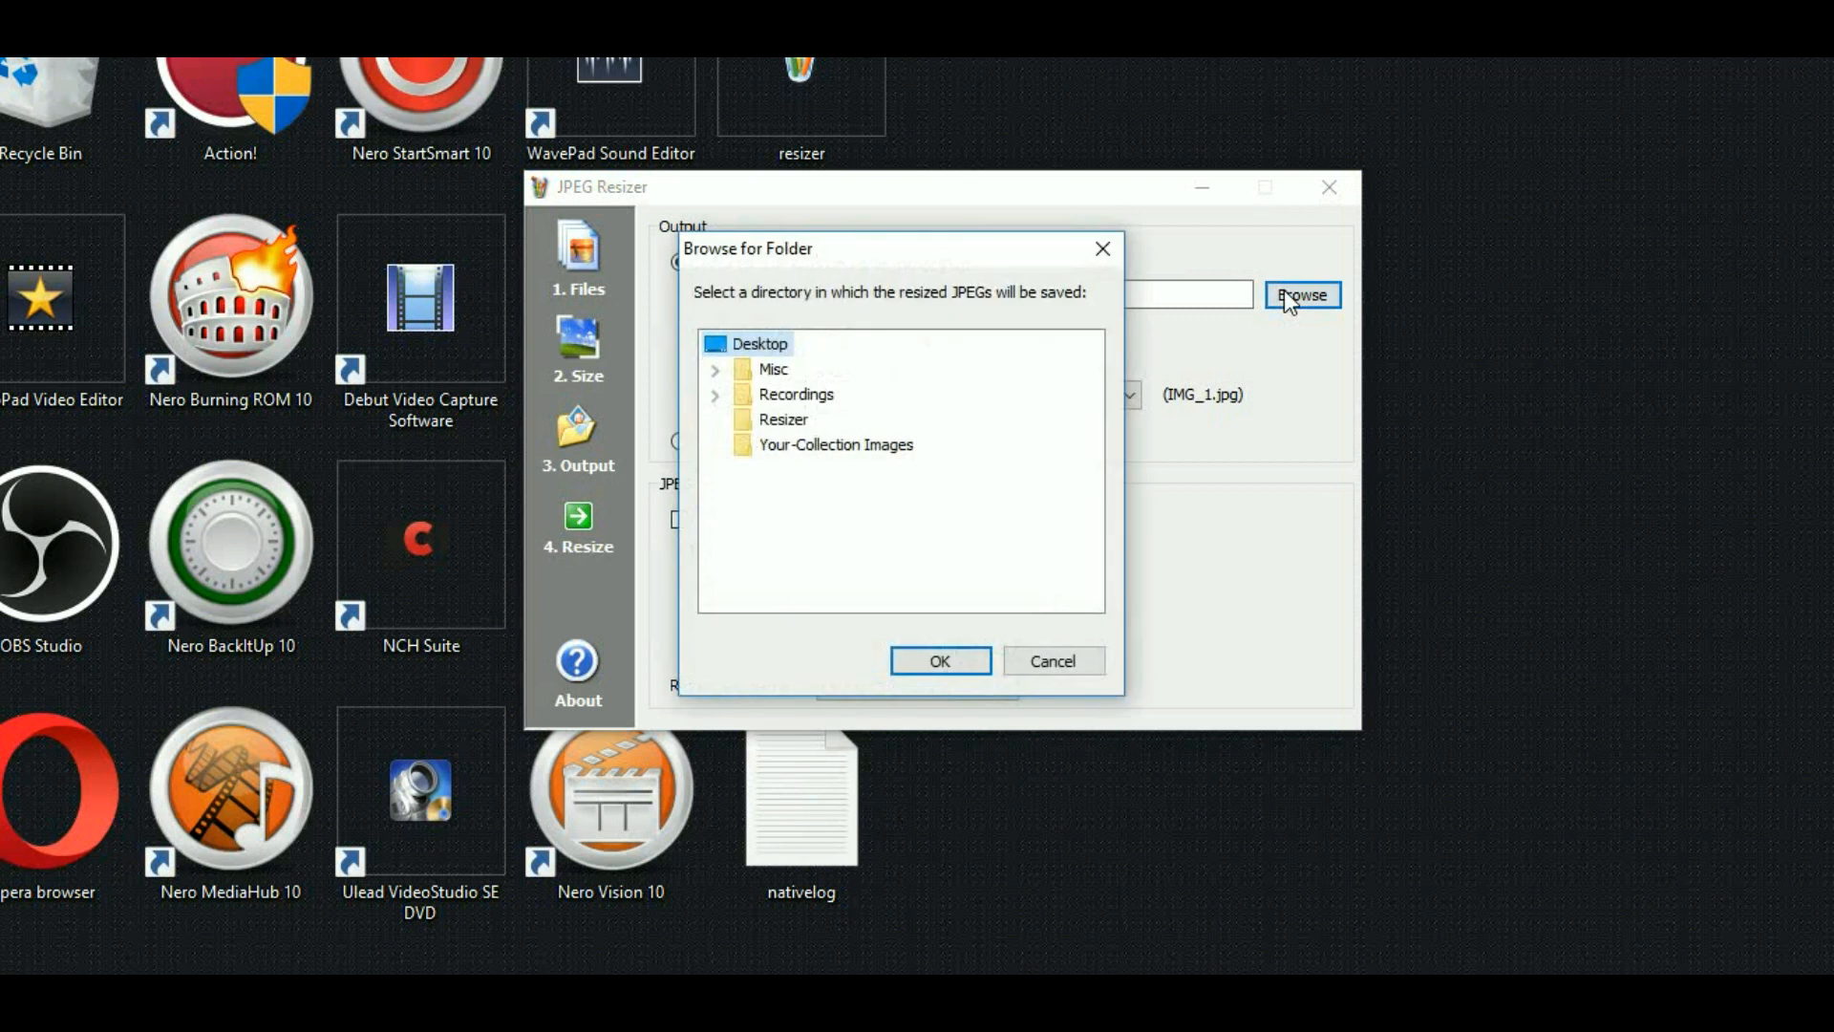
left_click(792, 447)
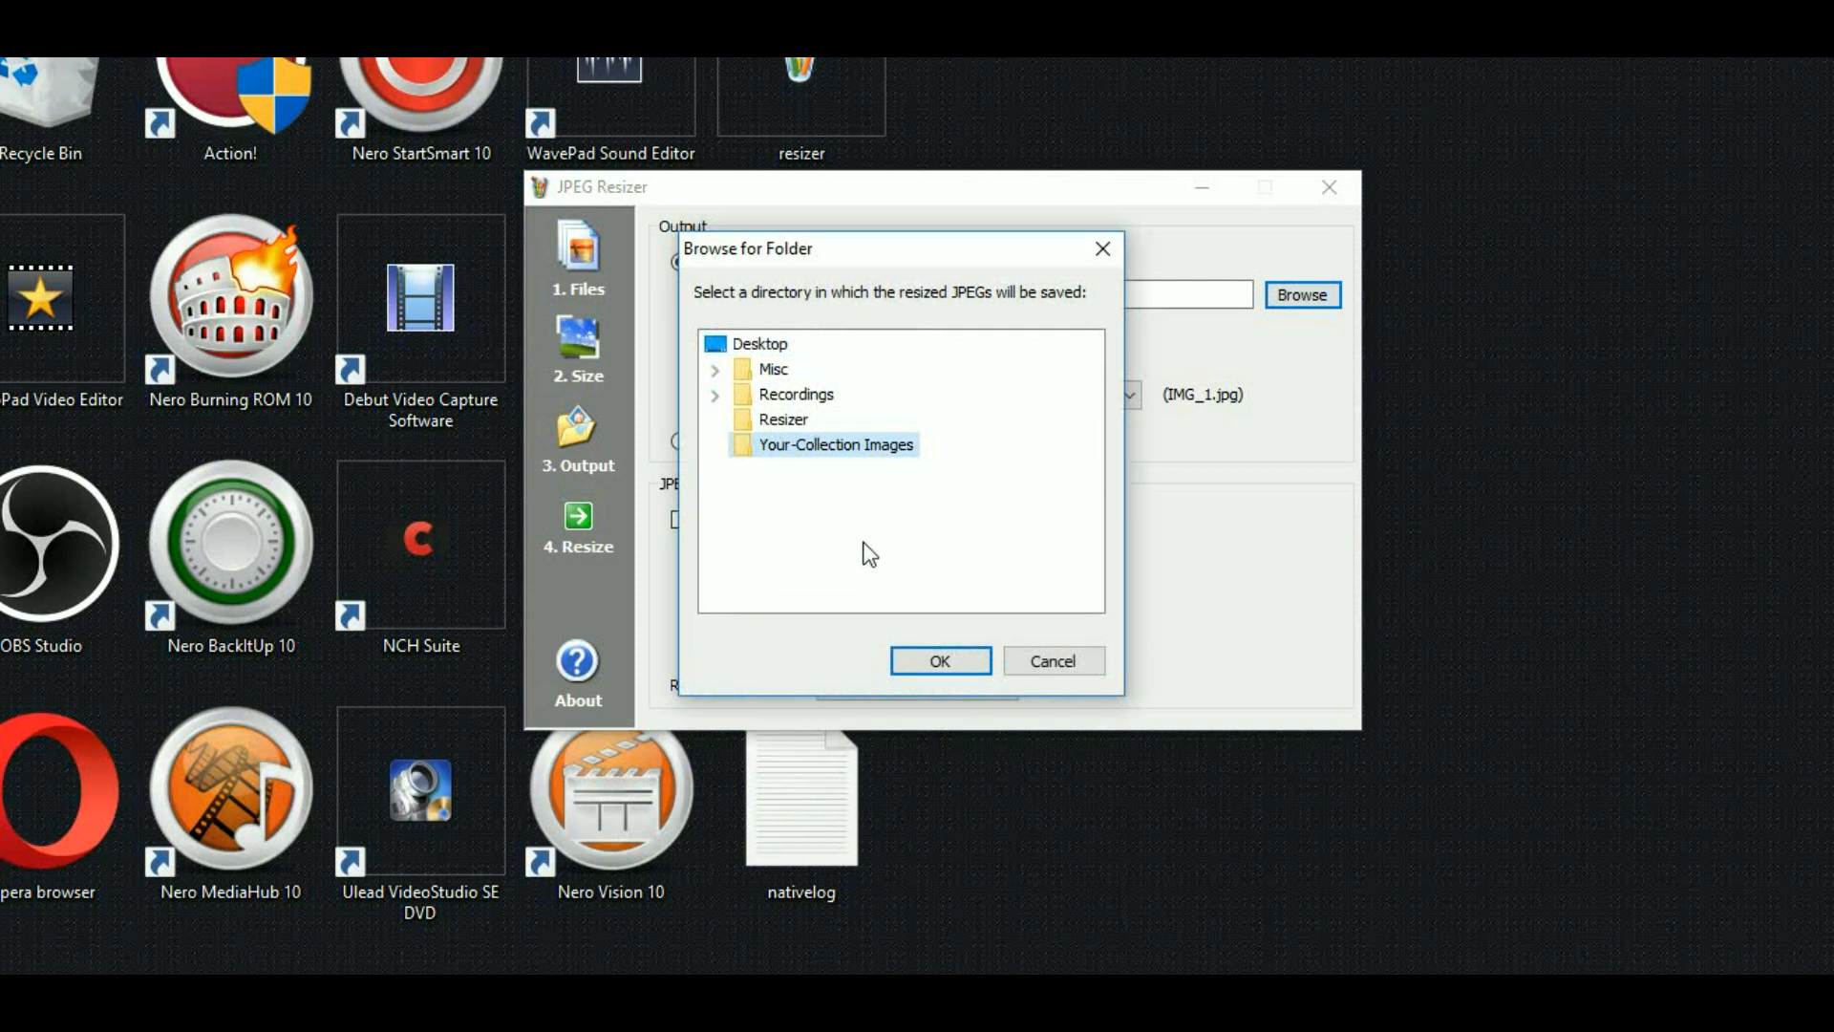
left_click(919, 654)
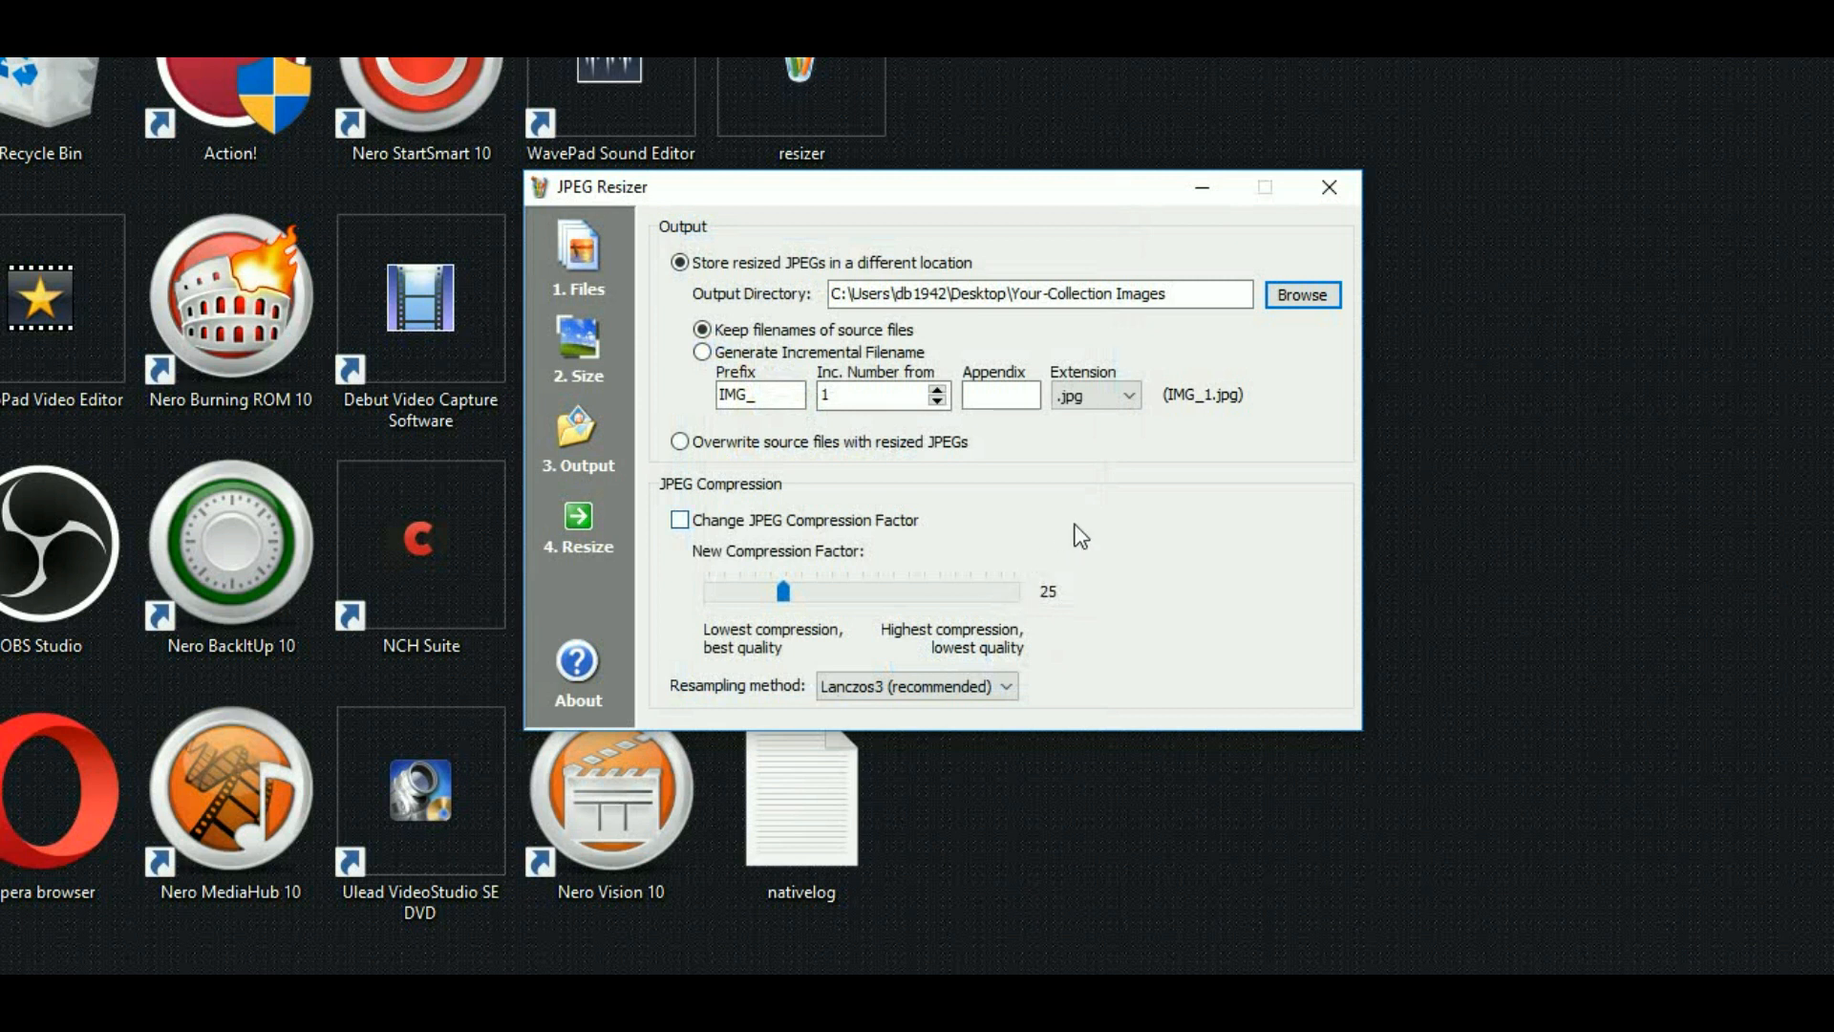
Step: Choose incremental filenames with the prefix Beatles for the output, and run the resize on the images
left_click(703, 352)
left_click(759, 390)
left_click(760, 394)
key("BackSpace")
key("BackSpace")
key("BackSpace")
key("BackSpace")
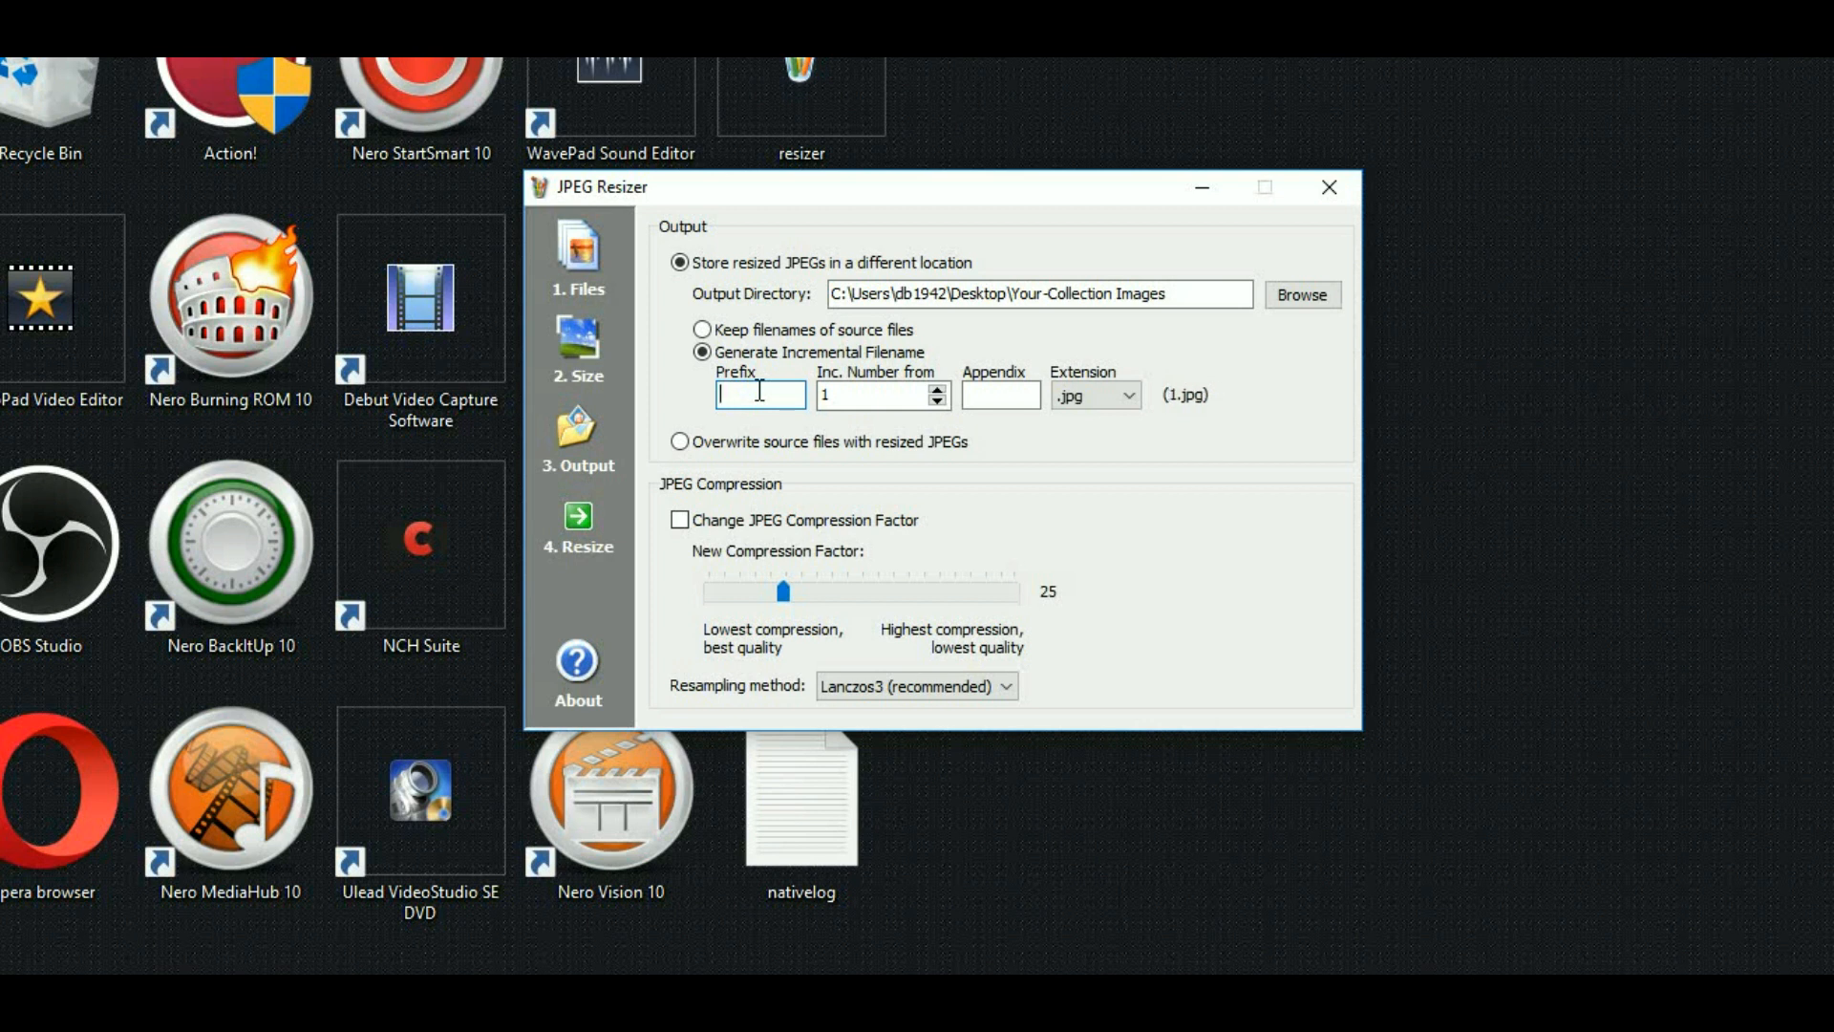
type("Beatles")
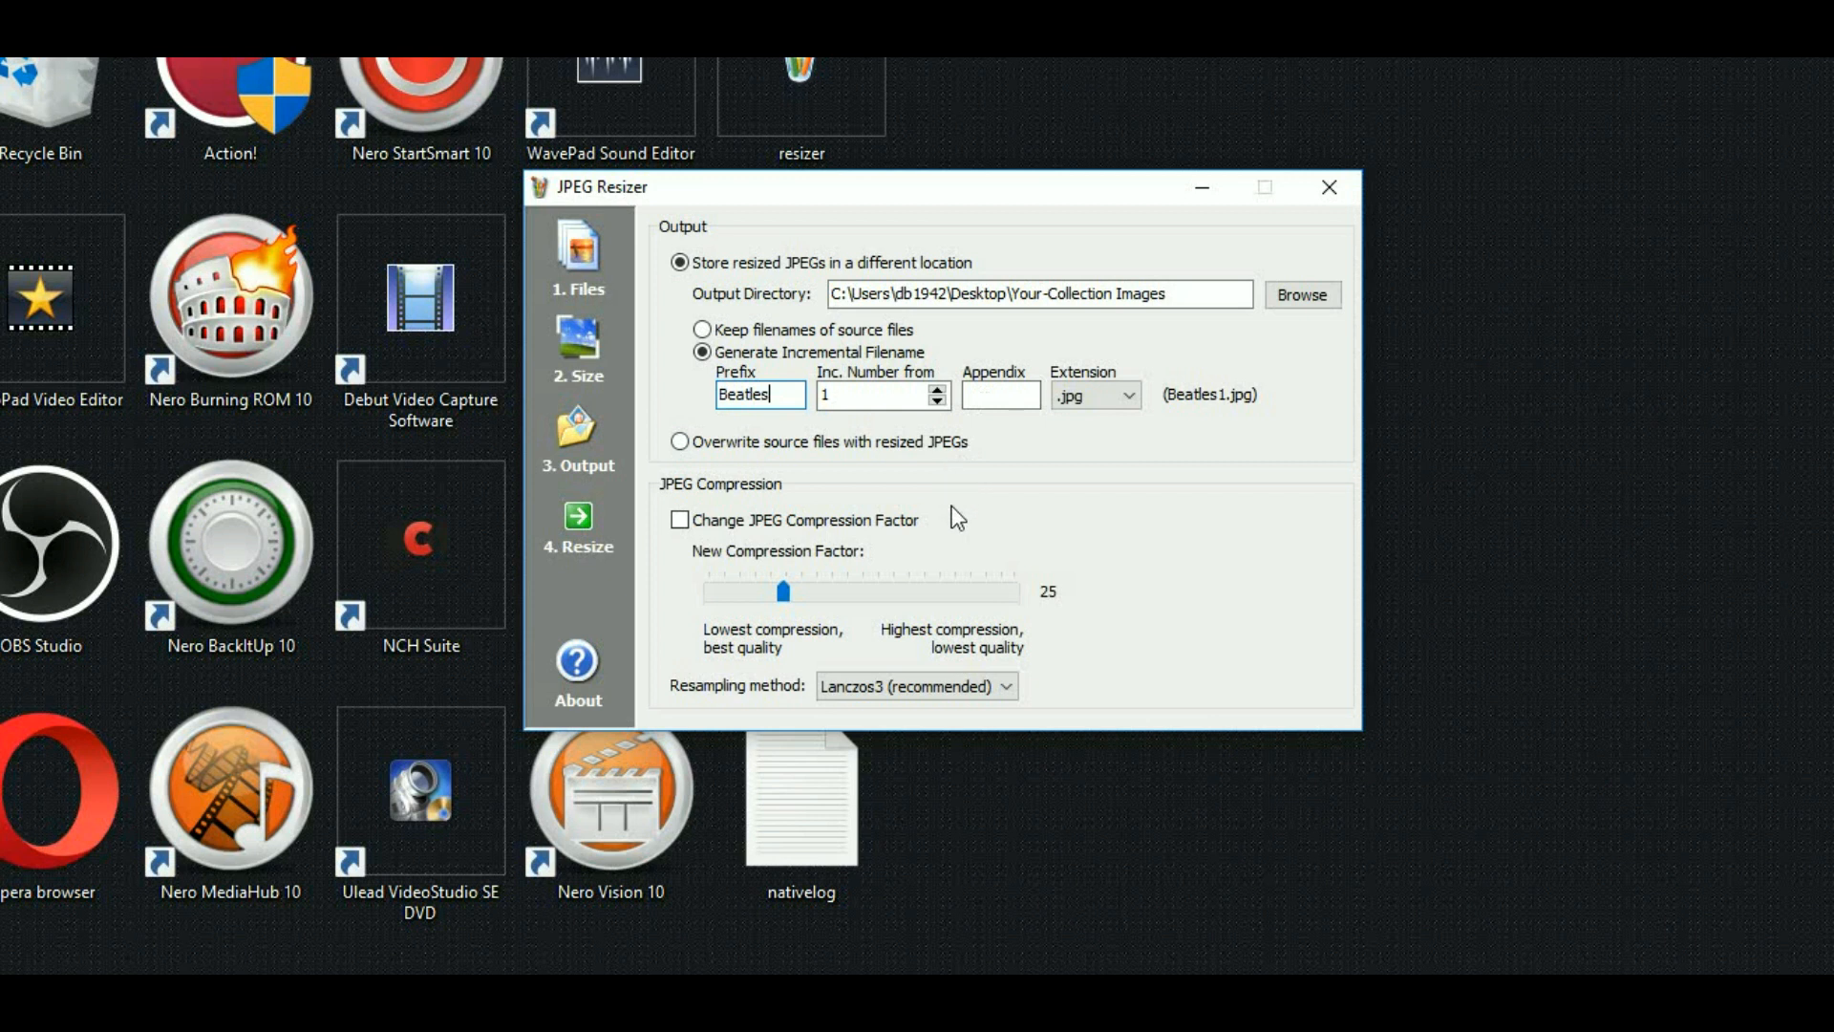
left_click(579, 527)
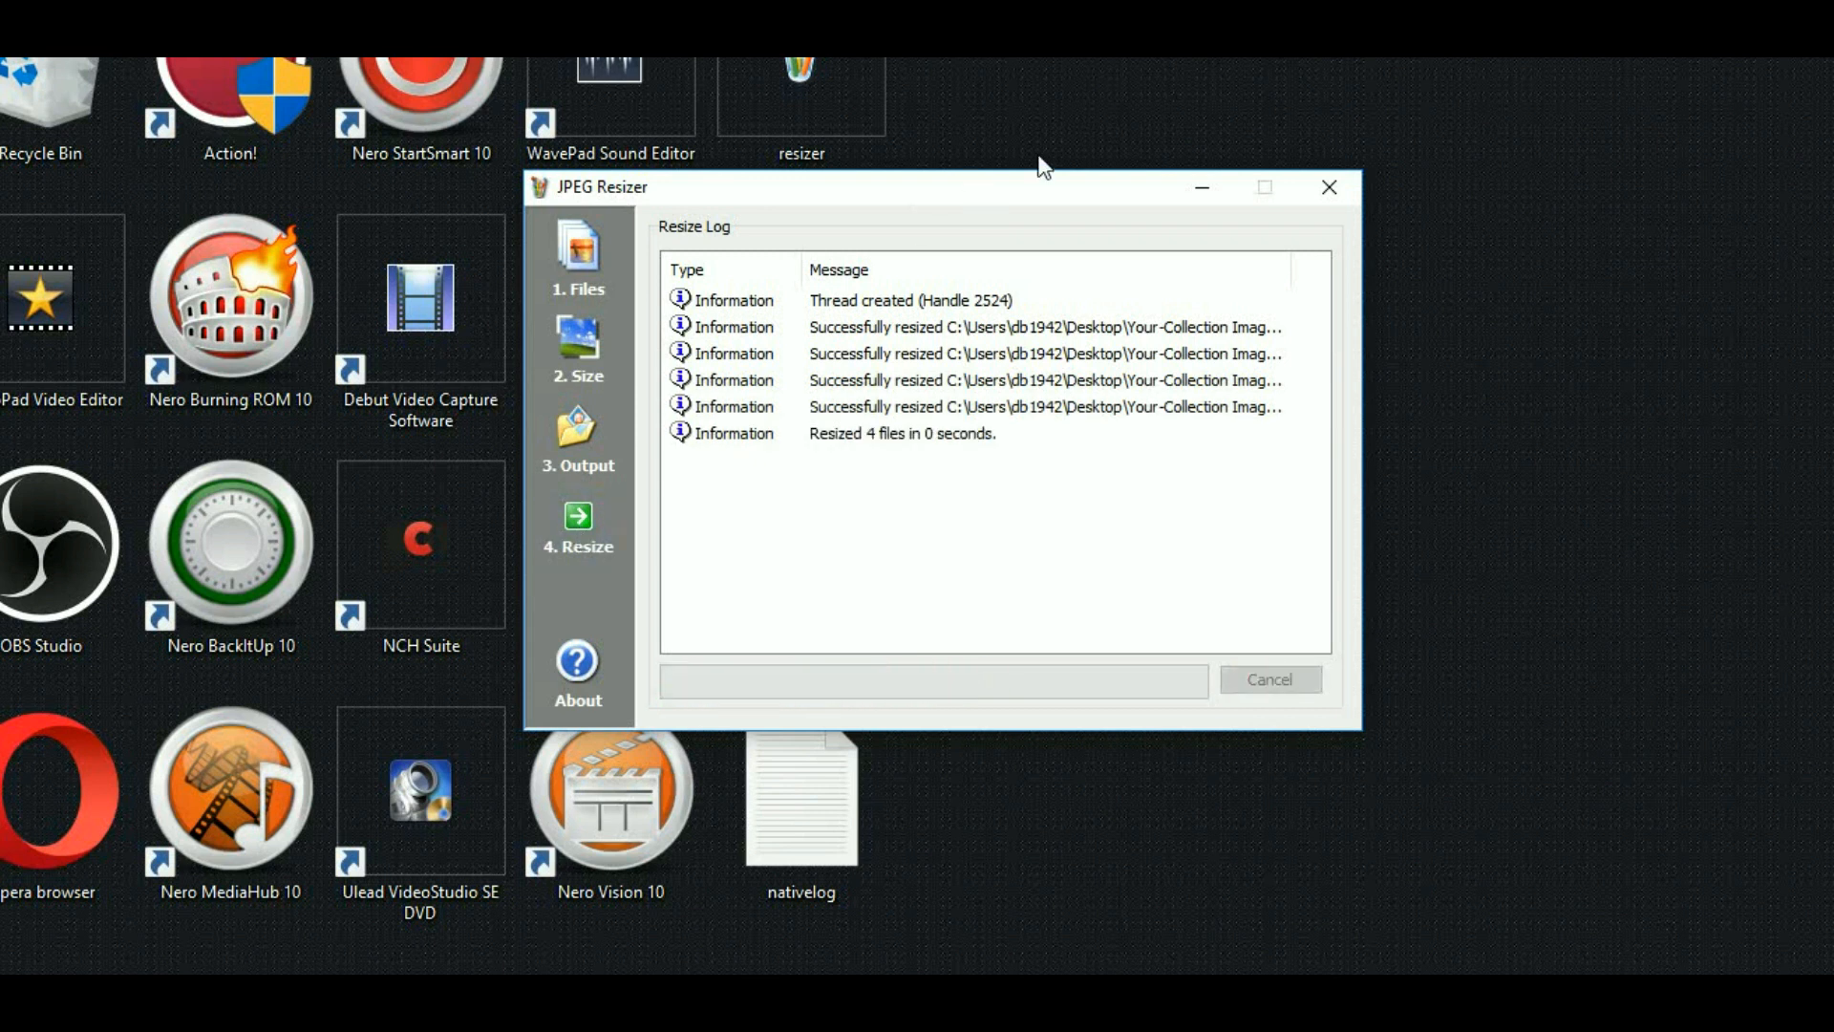
Step: Close JPEG Resizer and show the desktop's Your-Collection Images folder in Details view to compare original and resized file sizes
left_click(1322, 198)
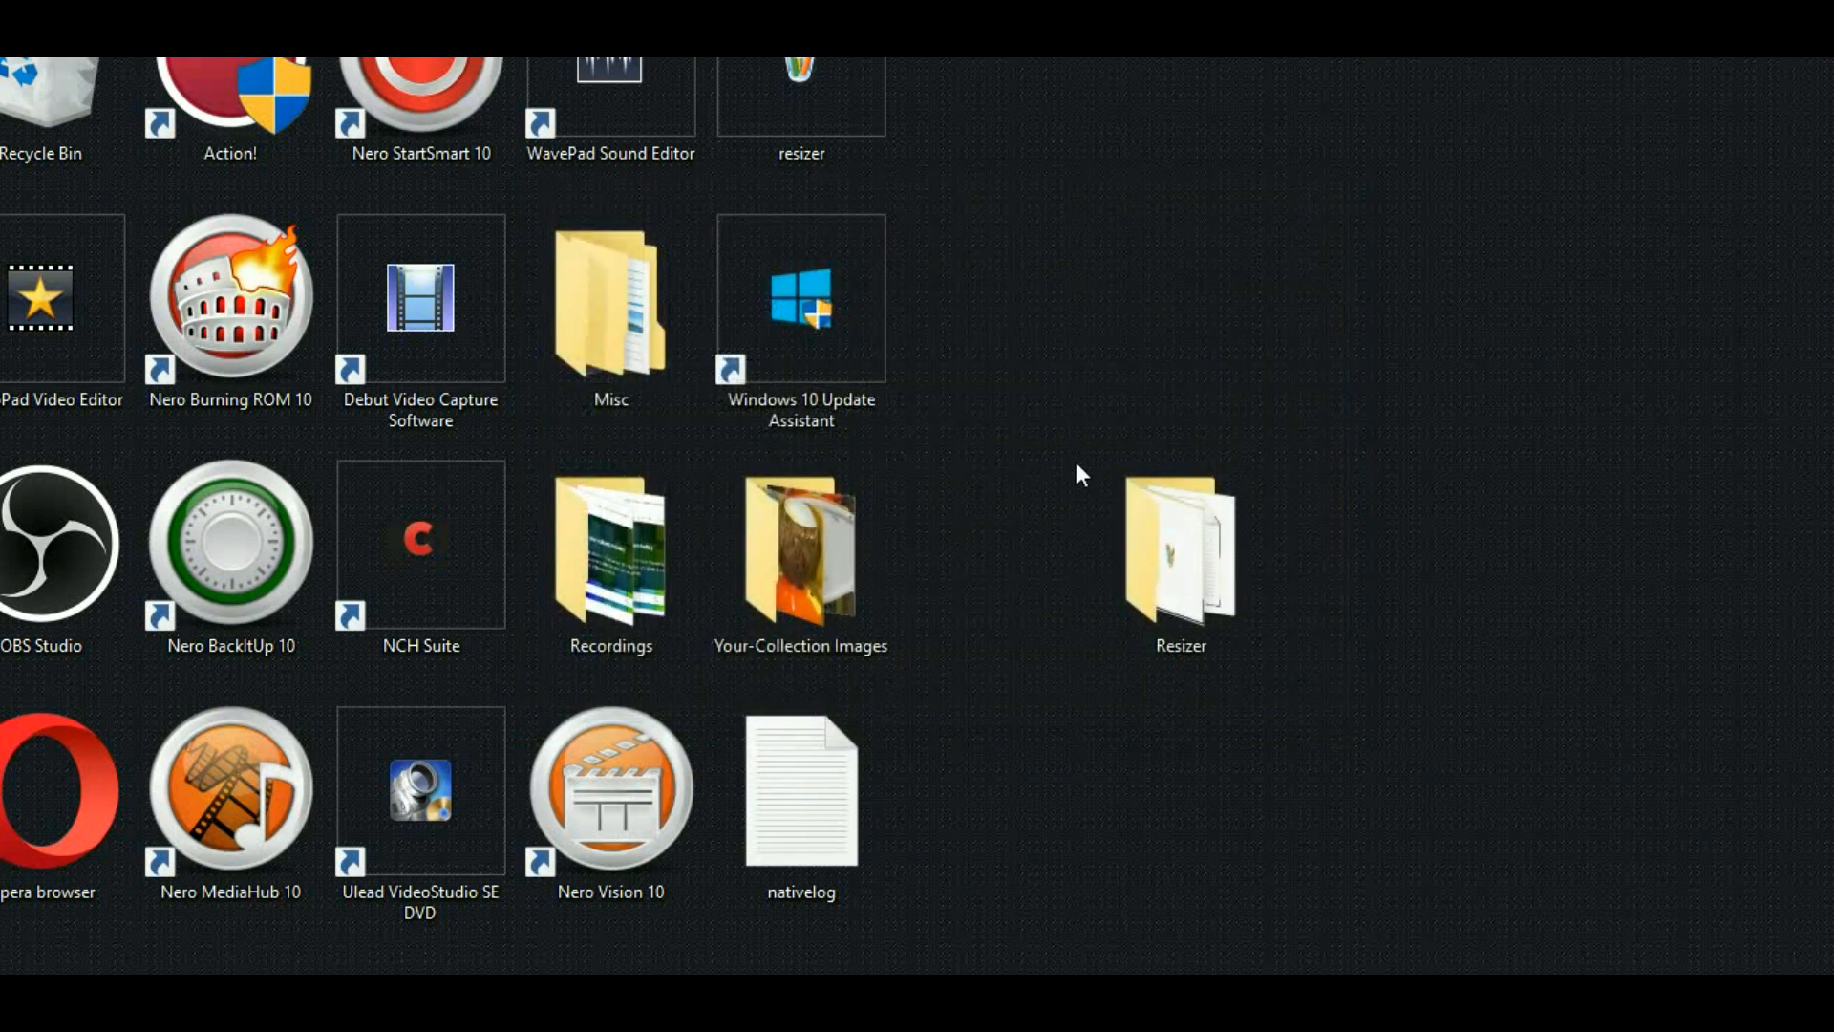
double_click(796, 523)
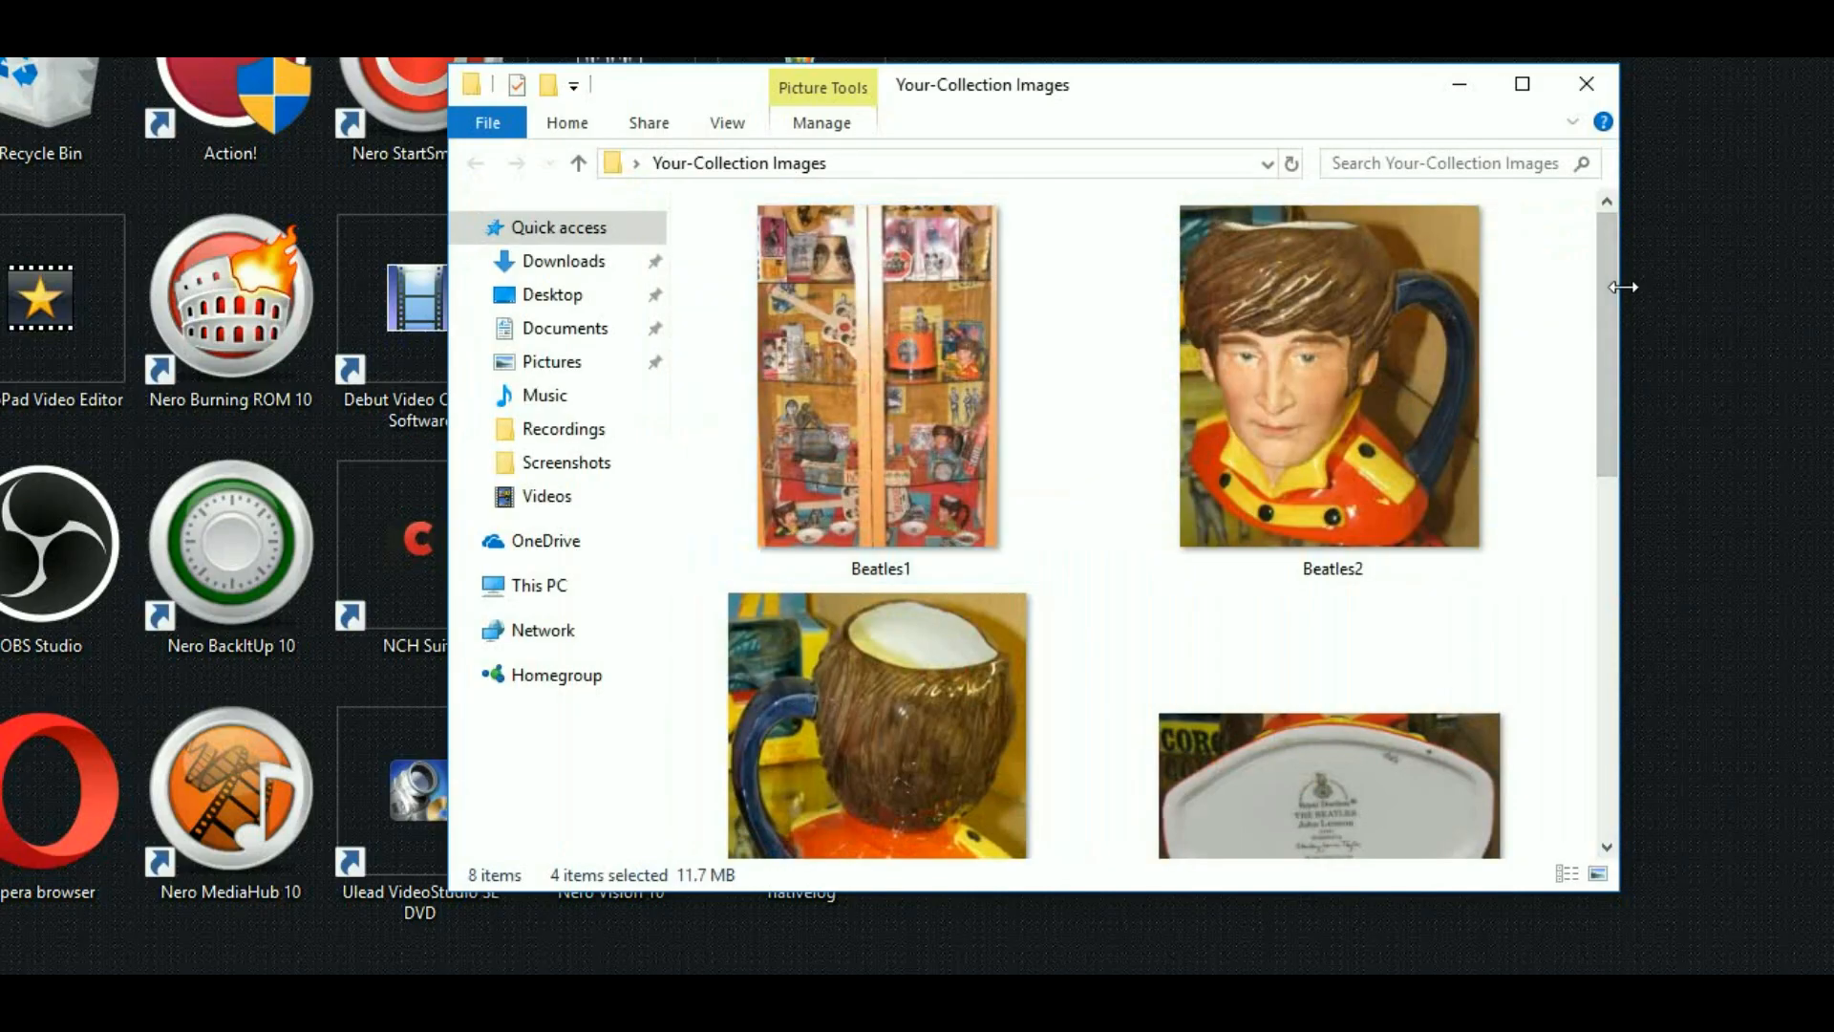
left_click(1522, 100)
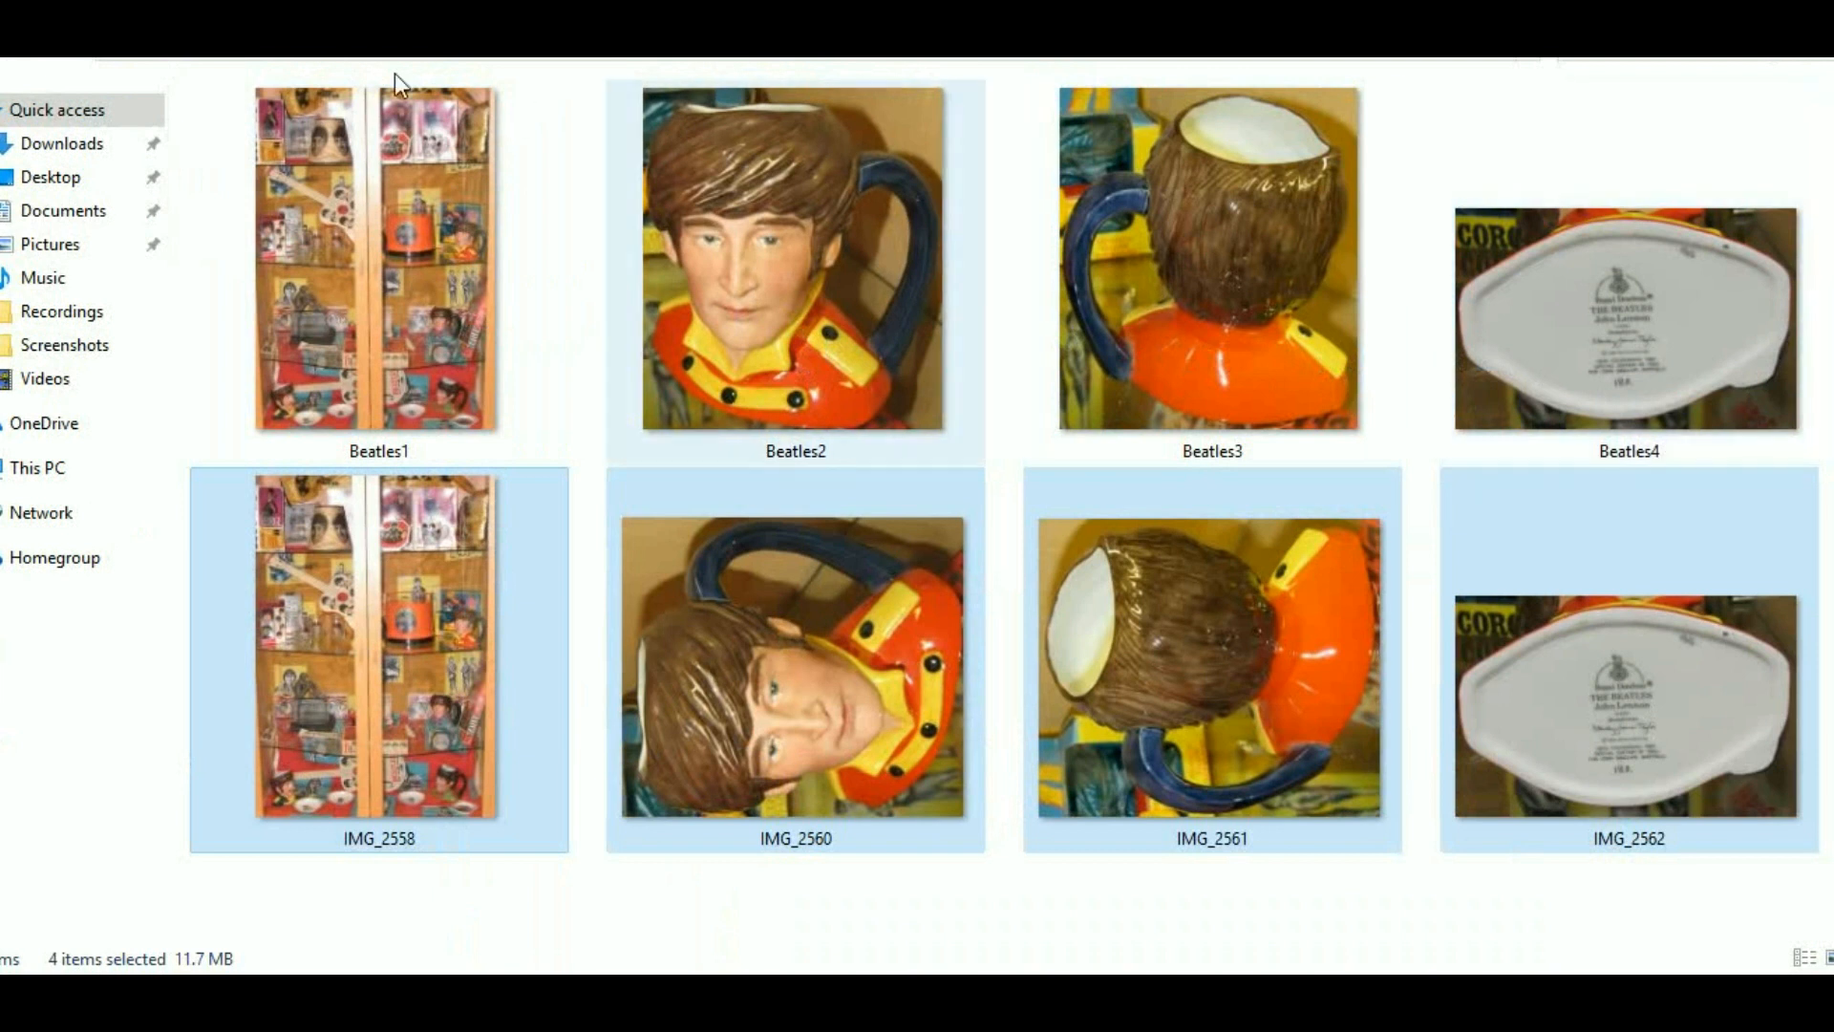
left_click(239, 38)
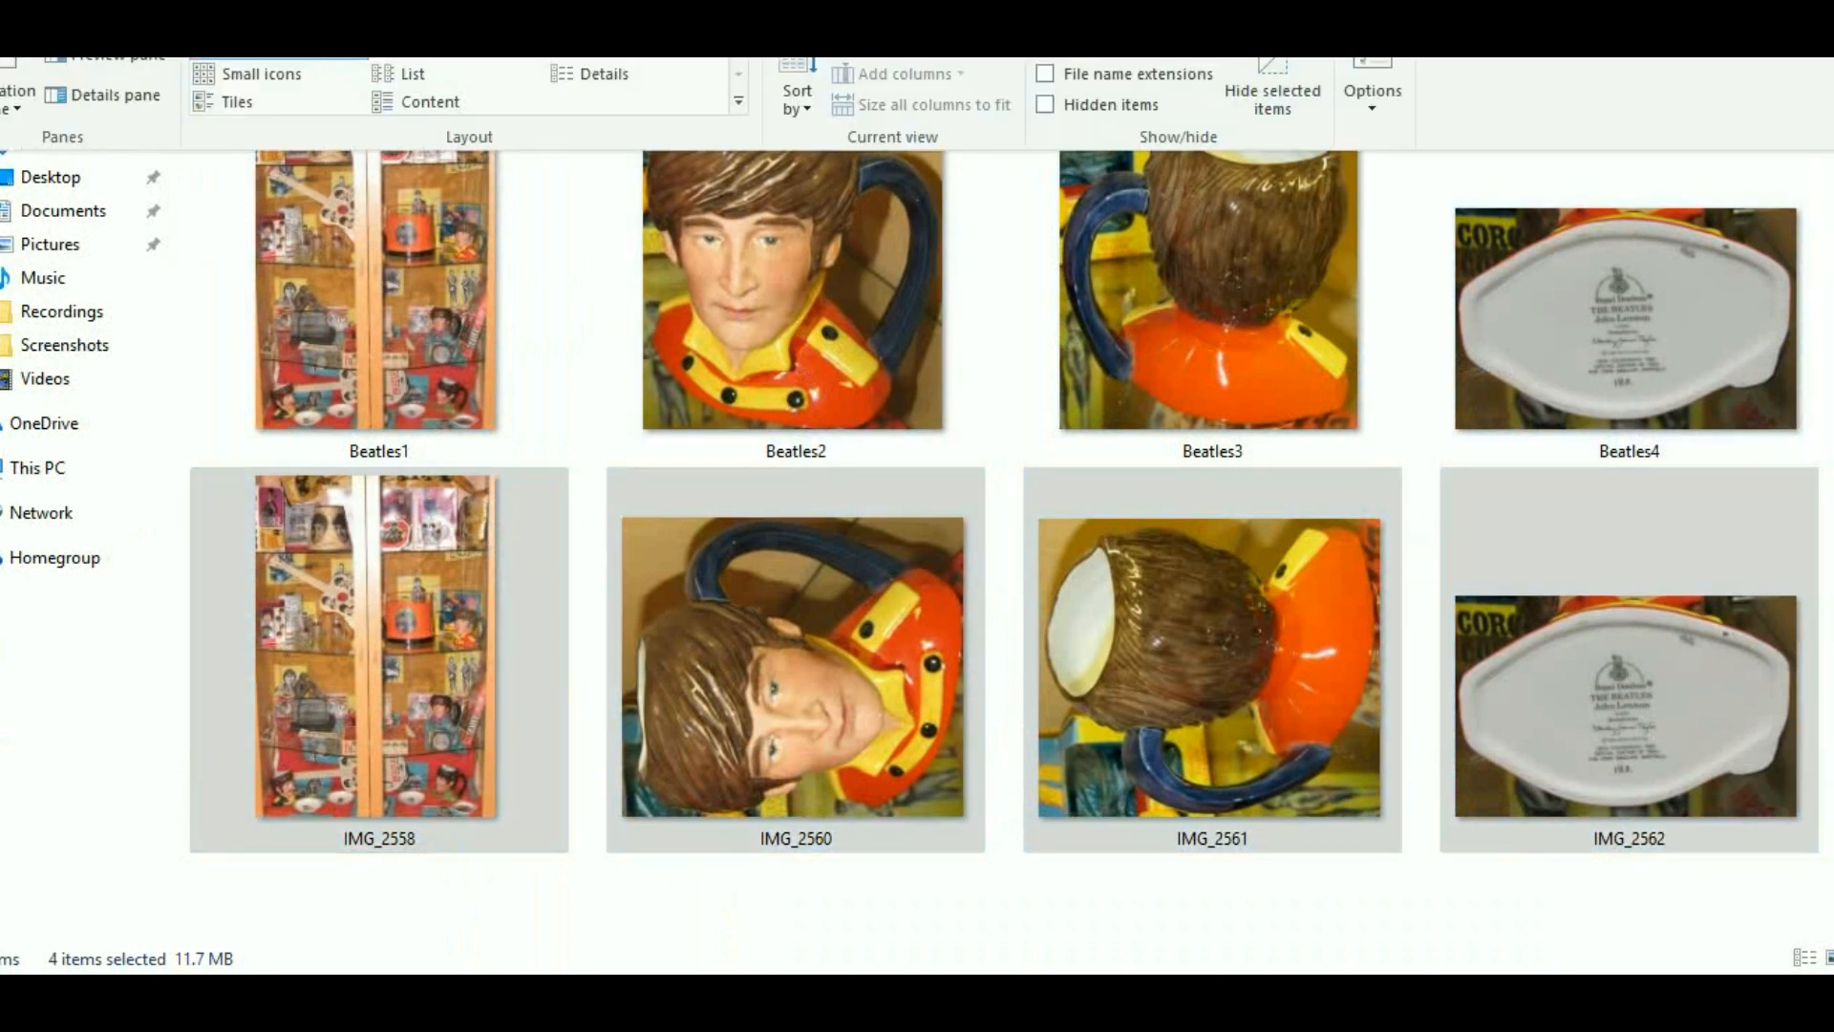
left_click(403, 76)
left_click(579, 79)
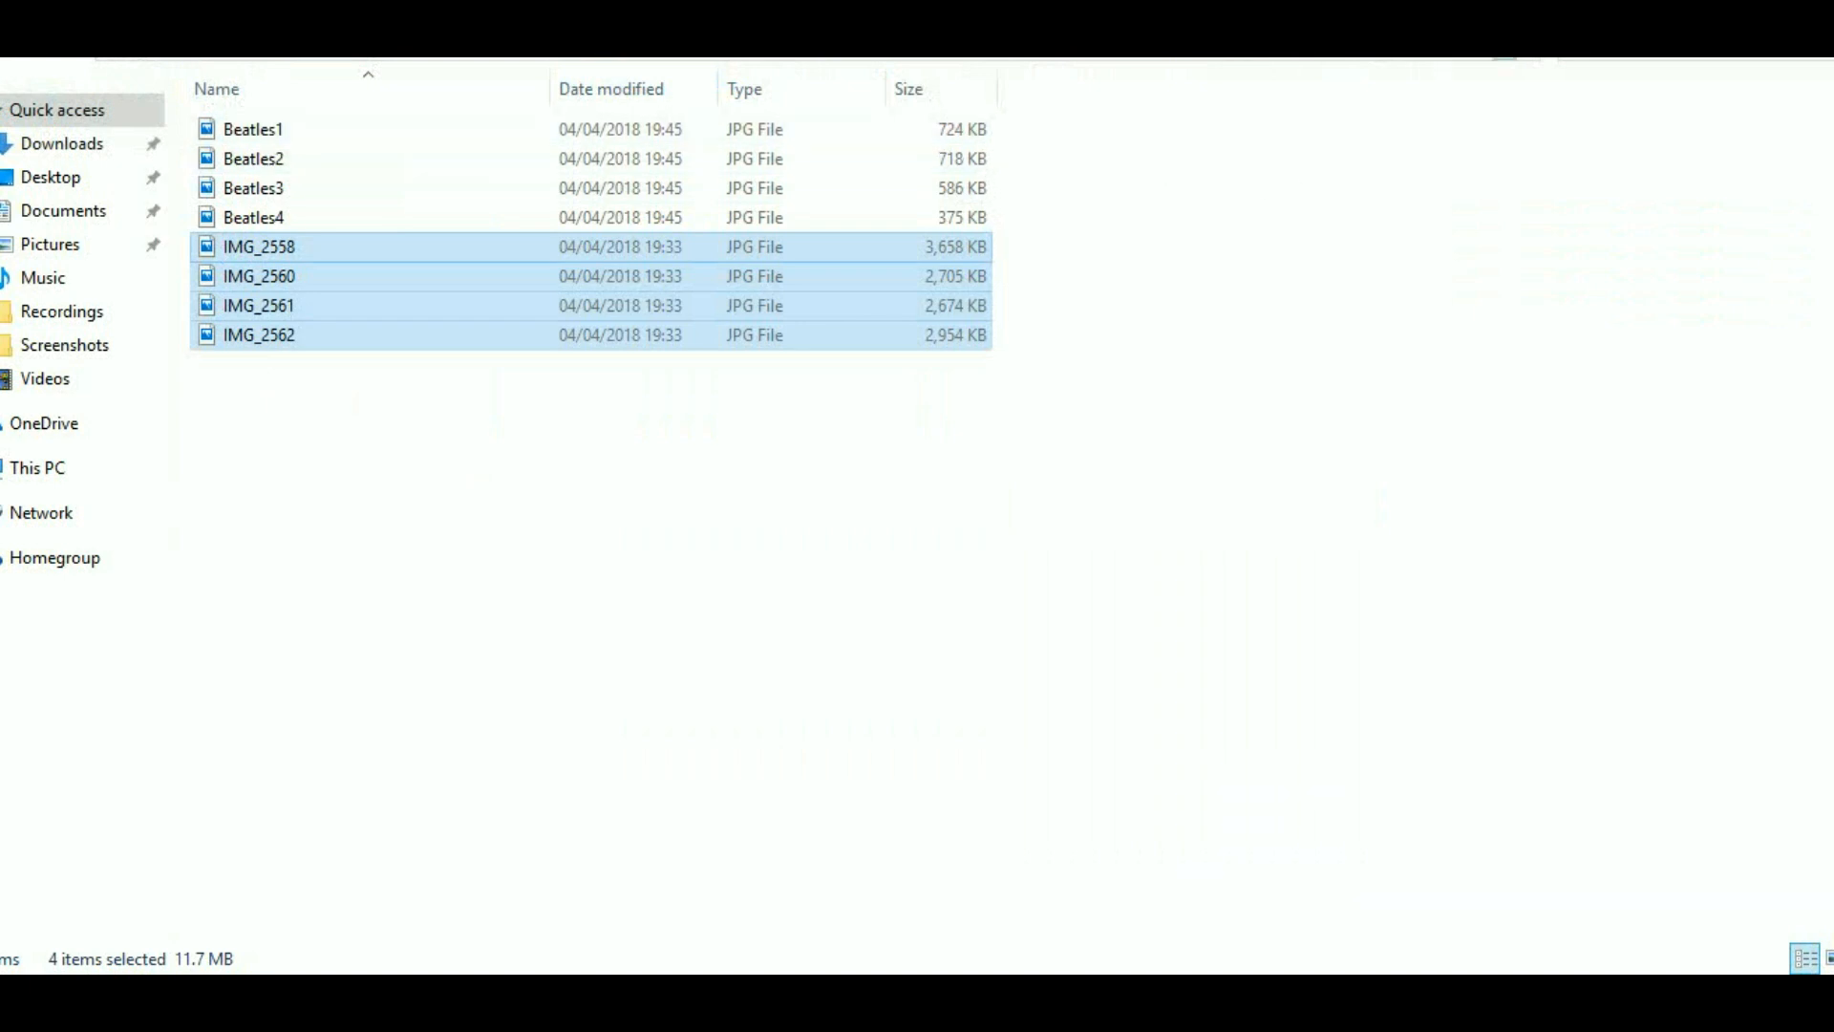
key("super+d")
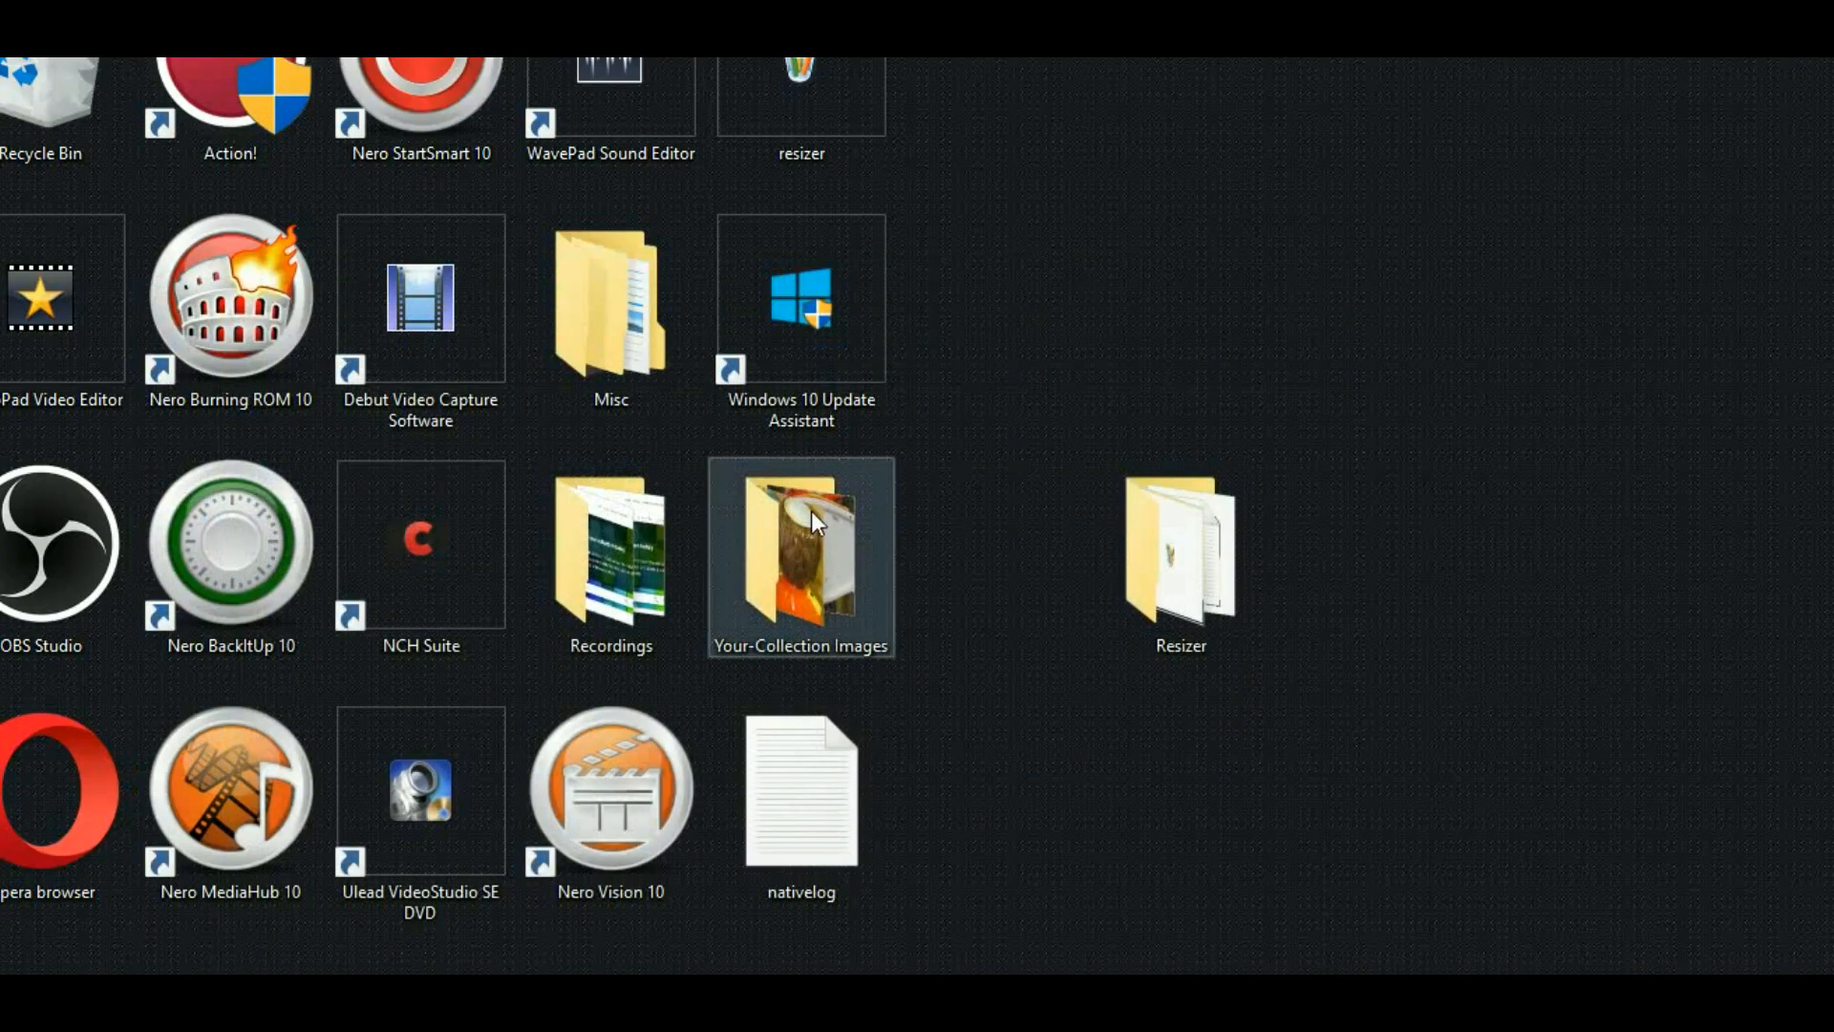
Step: Launch resizer from the desktop's Resizer folder and add Beatles1 through Beatles4 to the files to resize
double_click(1208, 558)
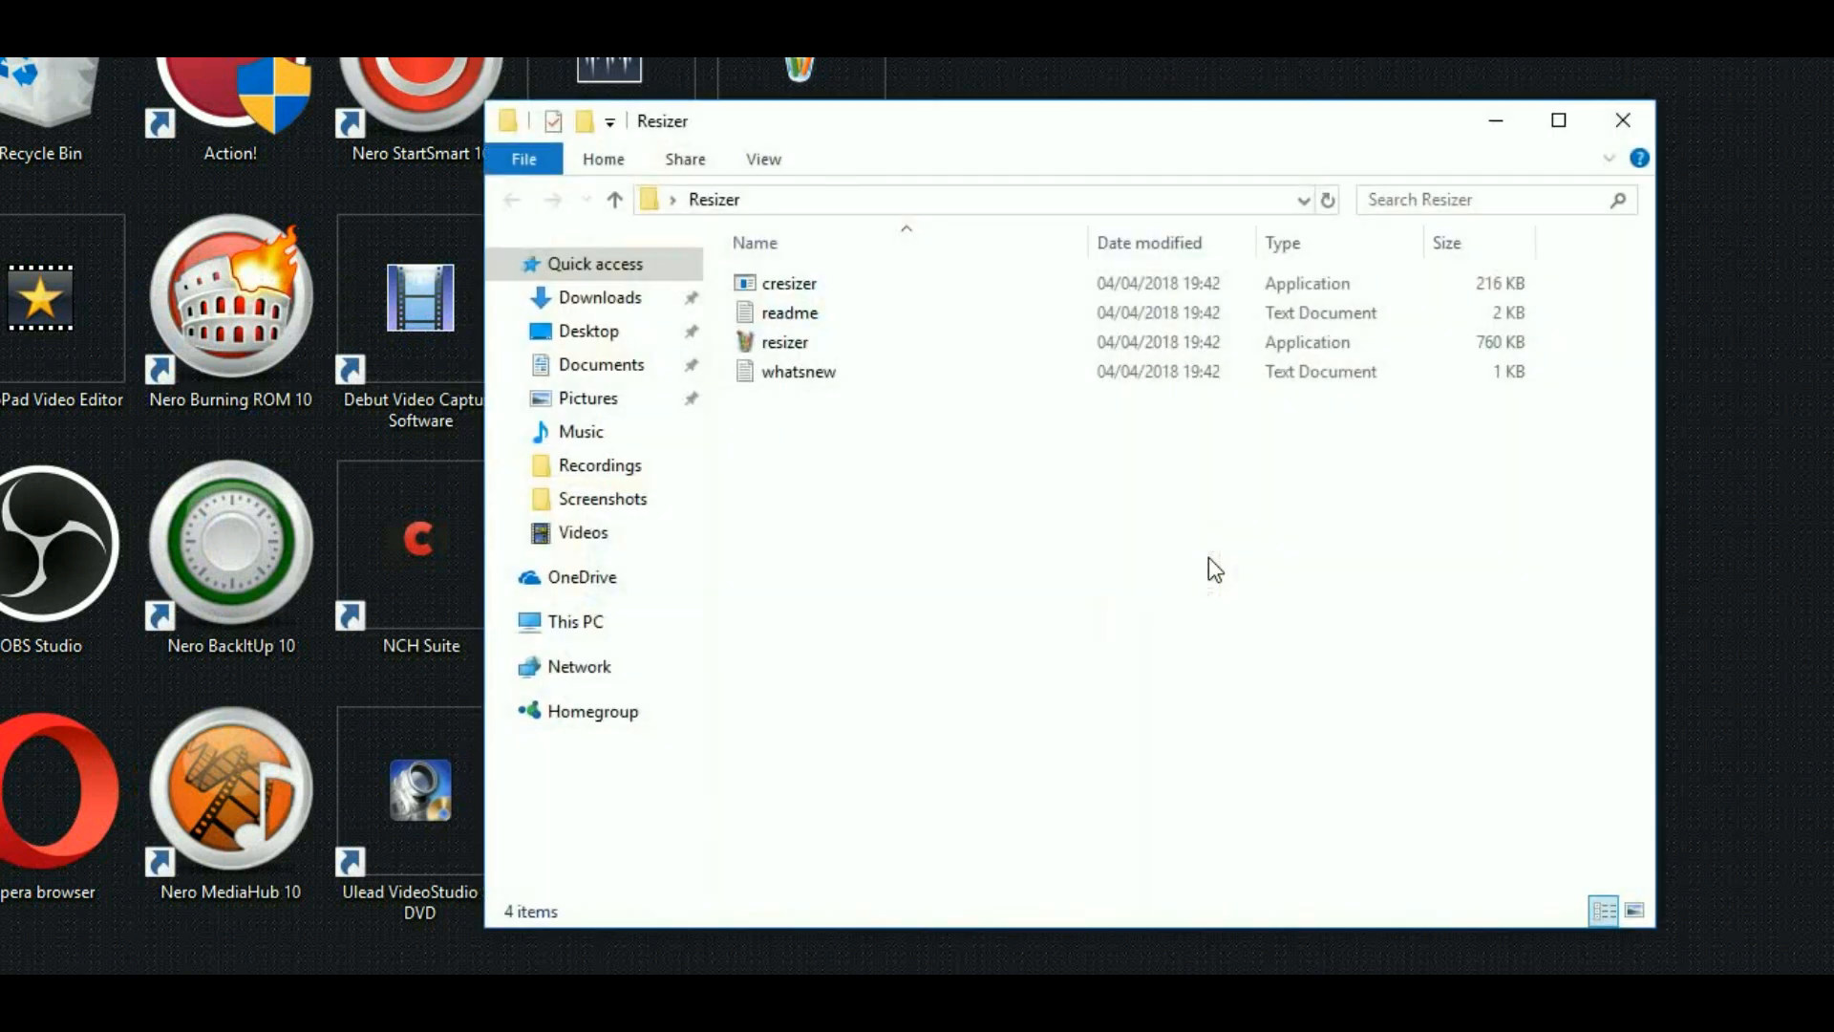
double_click(825, 352)
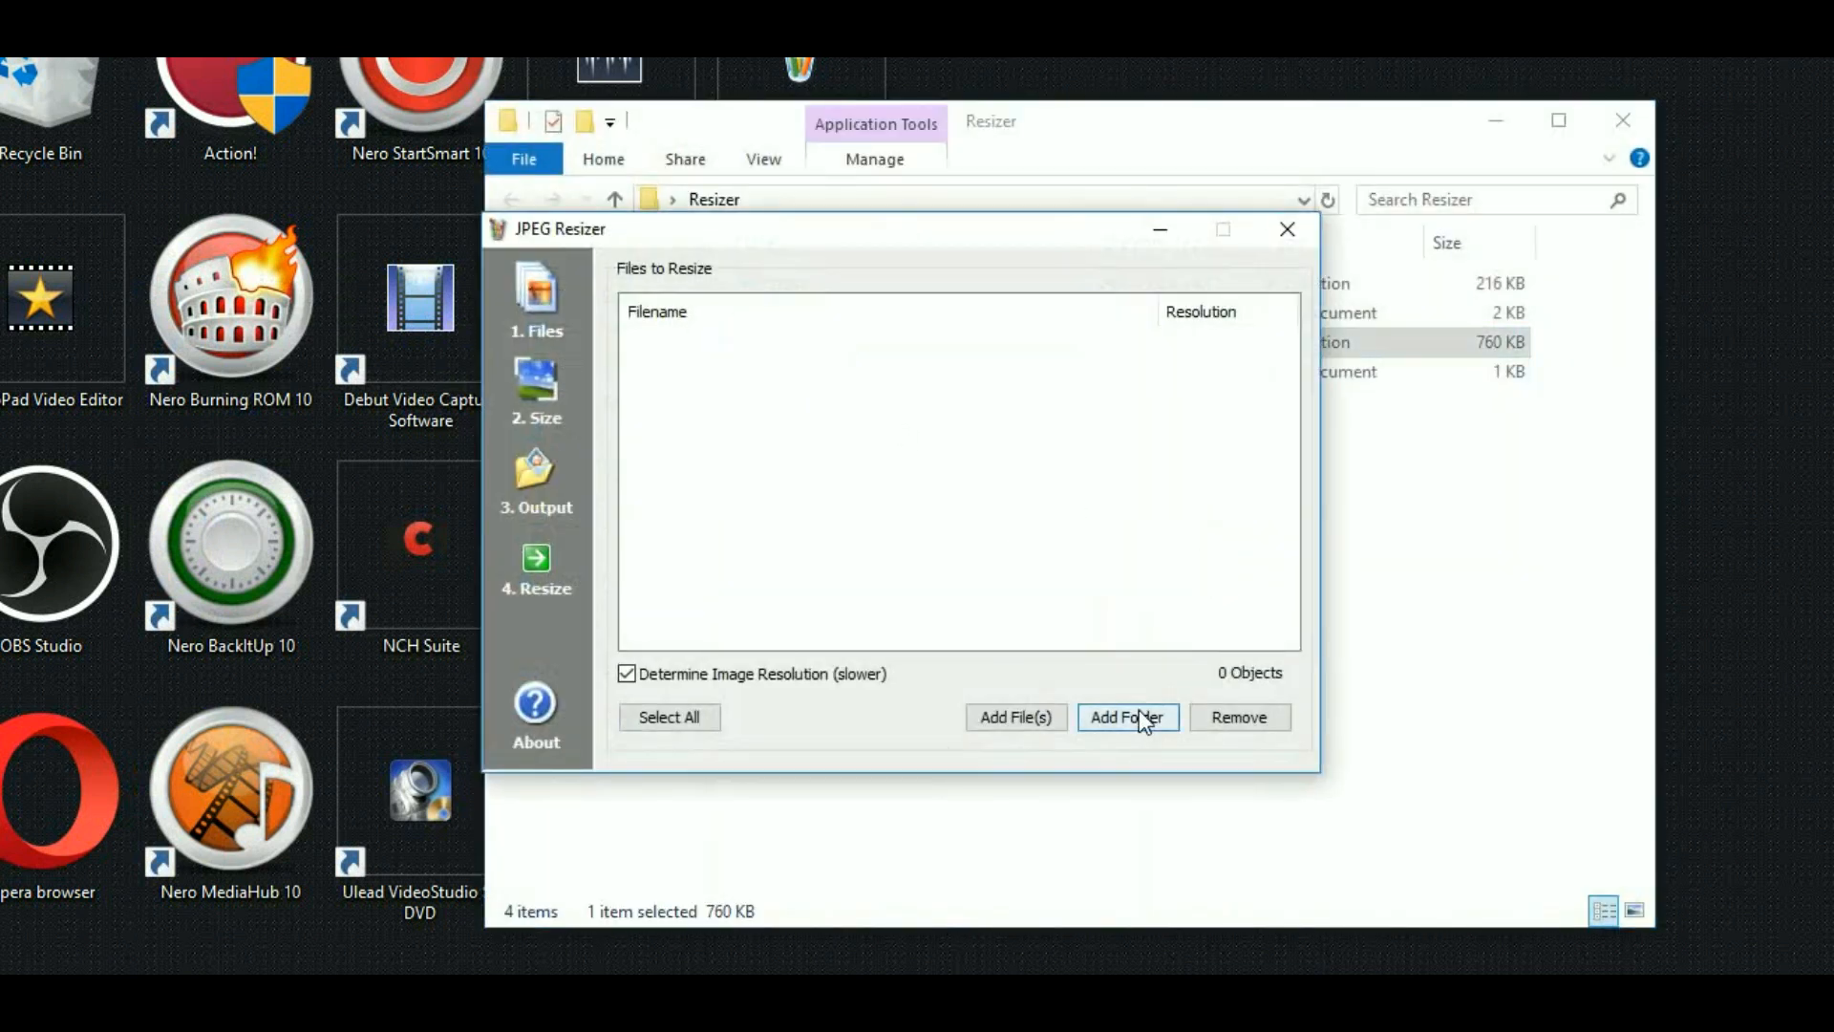
left_click(1051, 719)
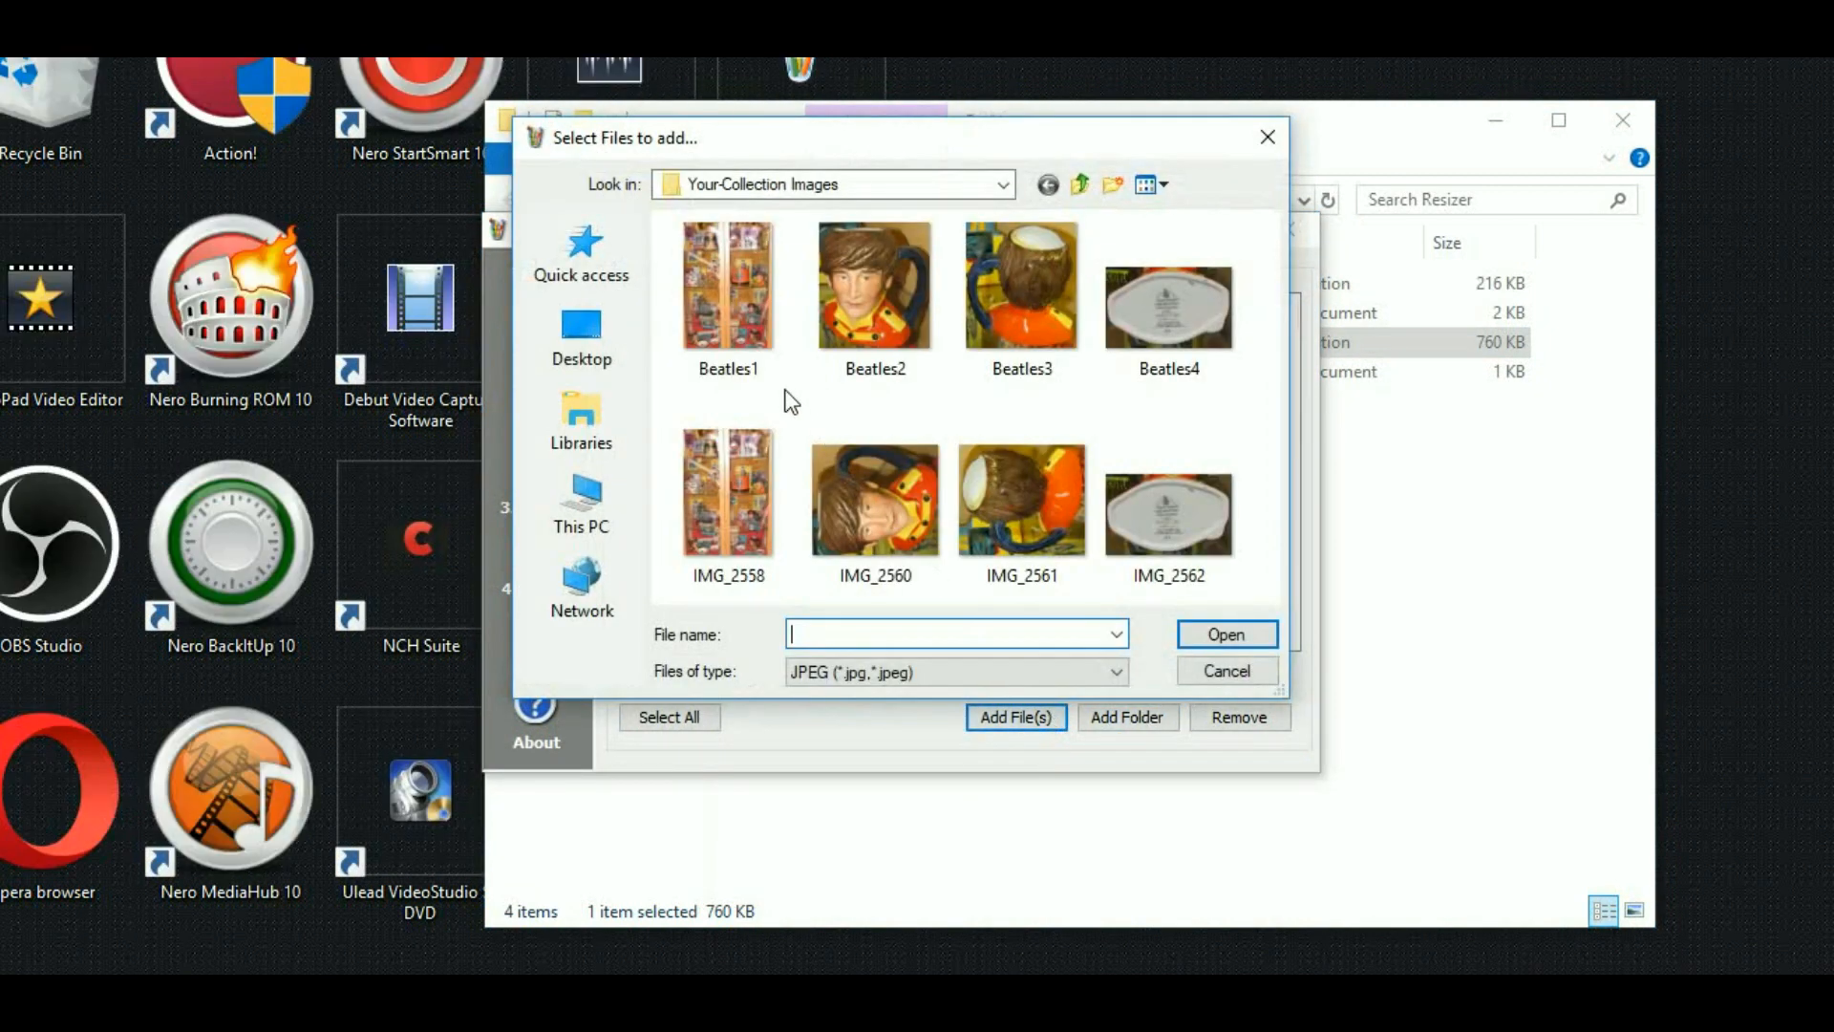
left_click(750, 364)
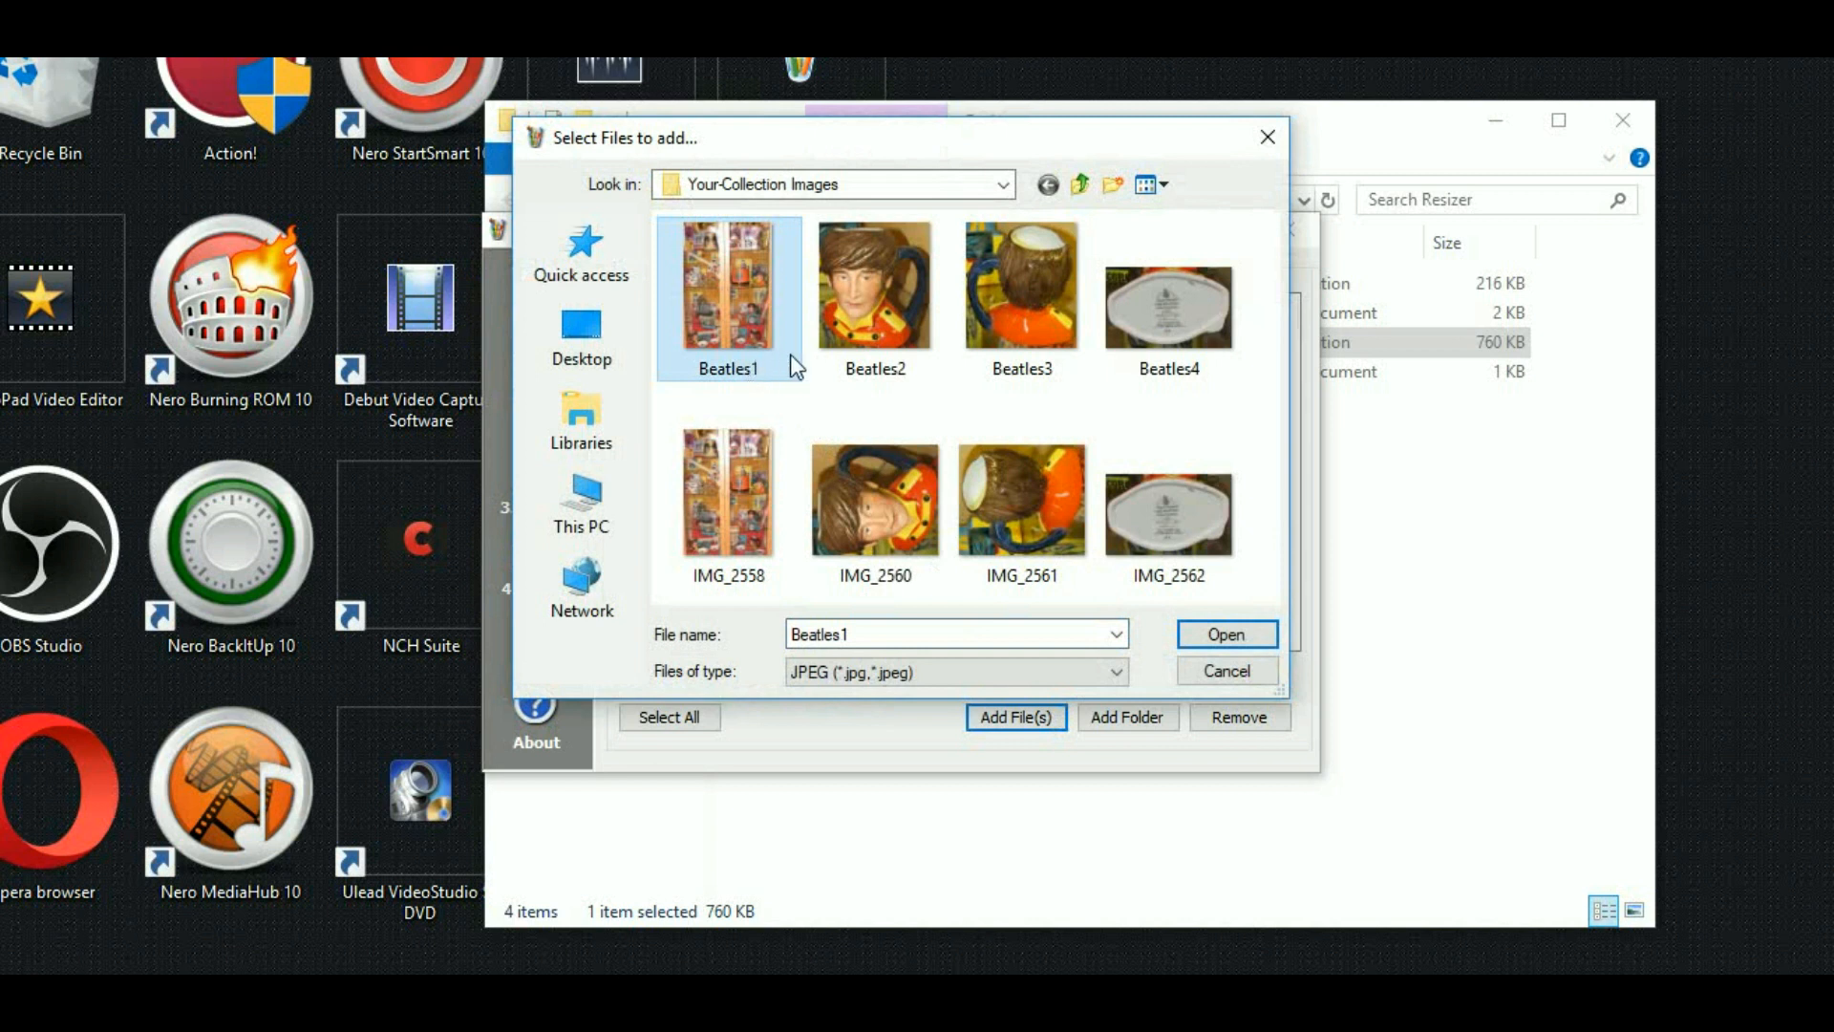
left_click(840, 347, "ctrl")
left_click(1055, 335, "ctrl")
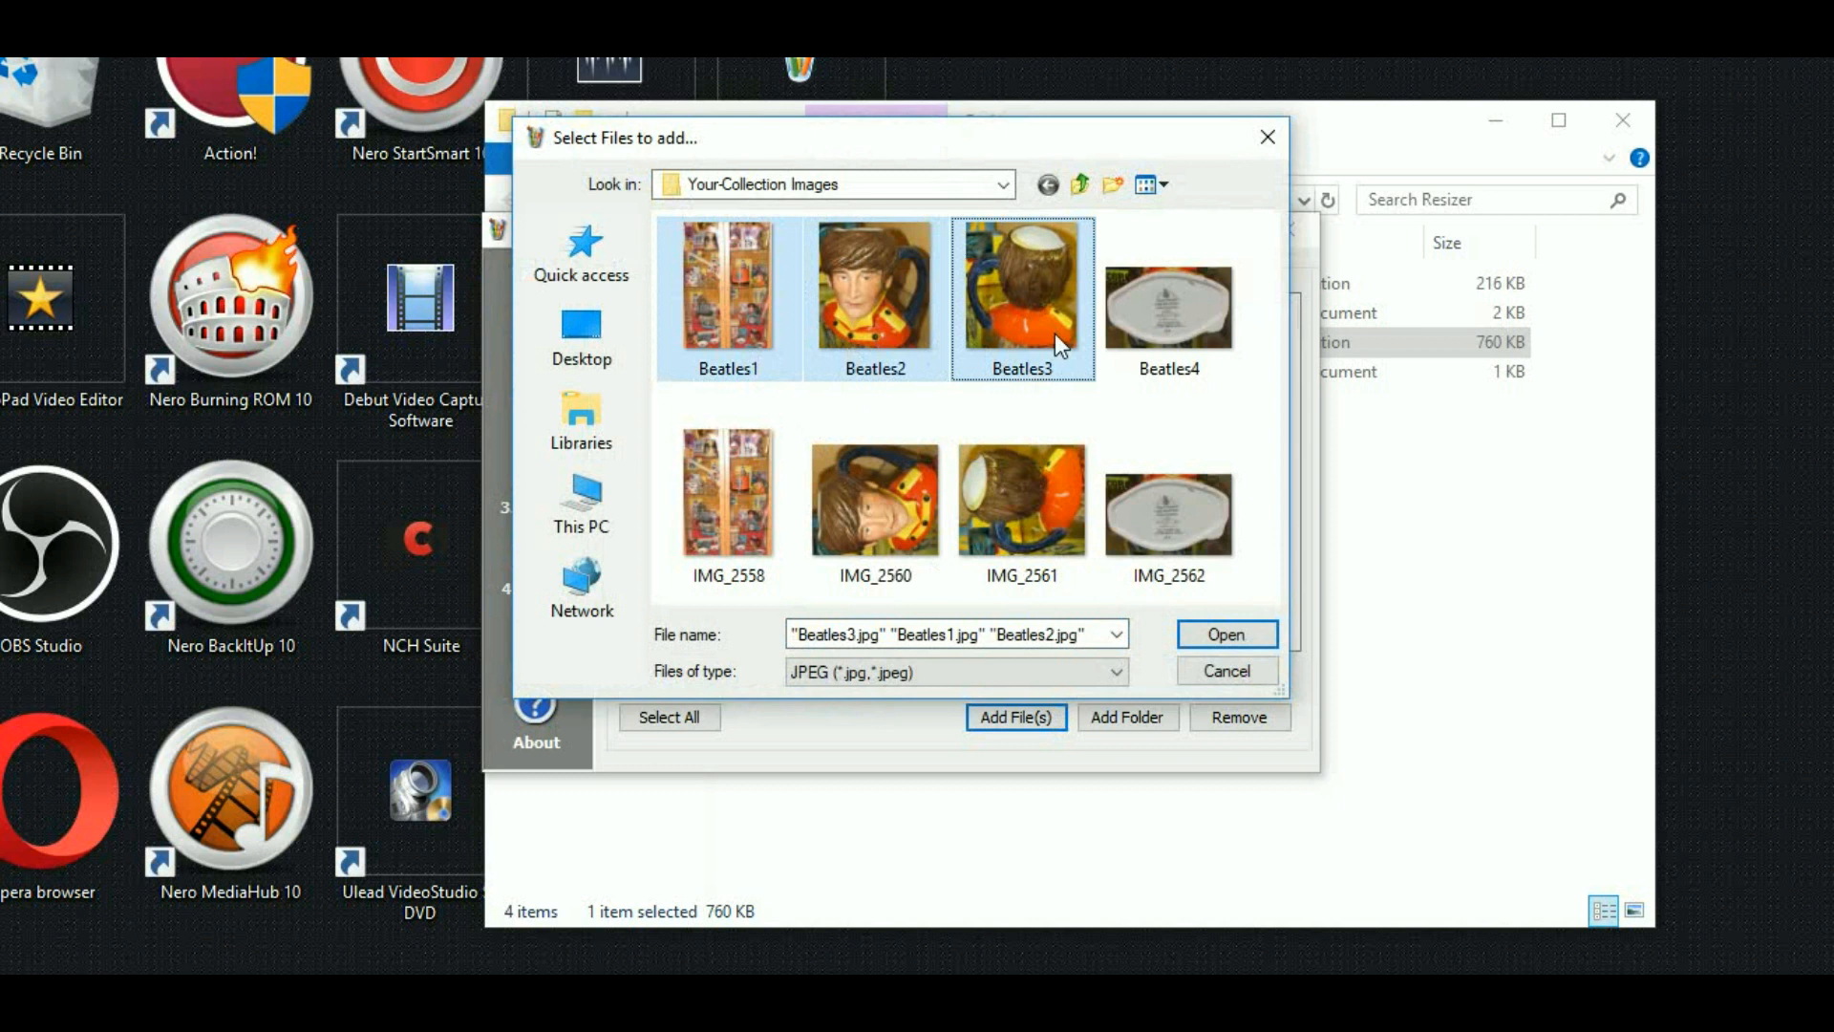
left_click(1131, 336, "ctrl")
left_click(1206, 635)
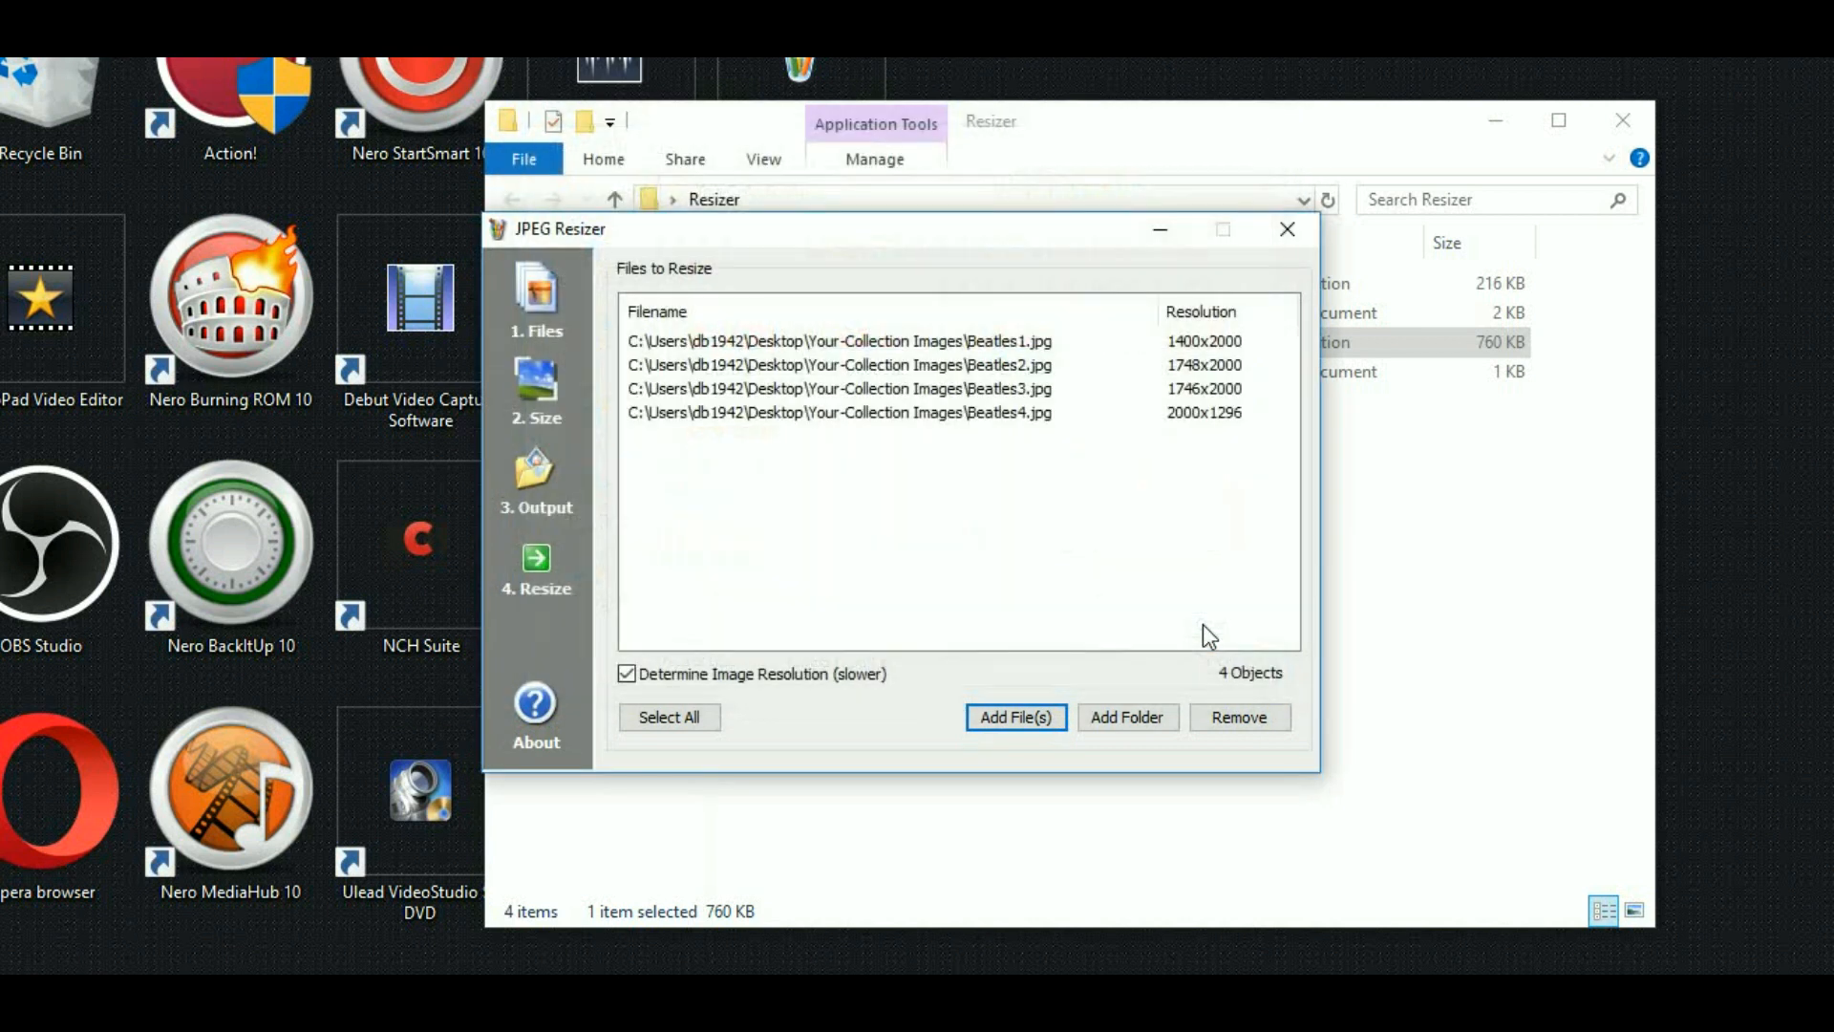
Step: Set Smart JPEG Resizing to make the largest side fit 1700 pixels
left_click(554, 375)
left_click(1037, 336)
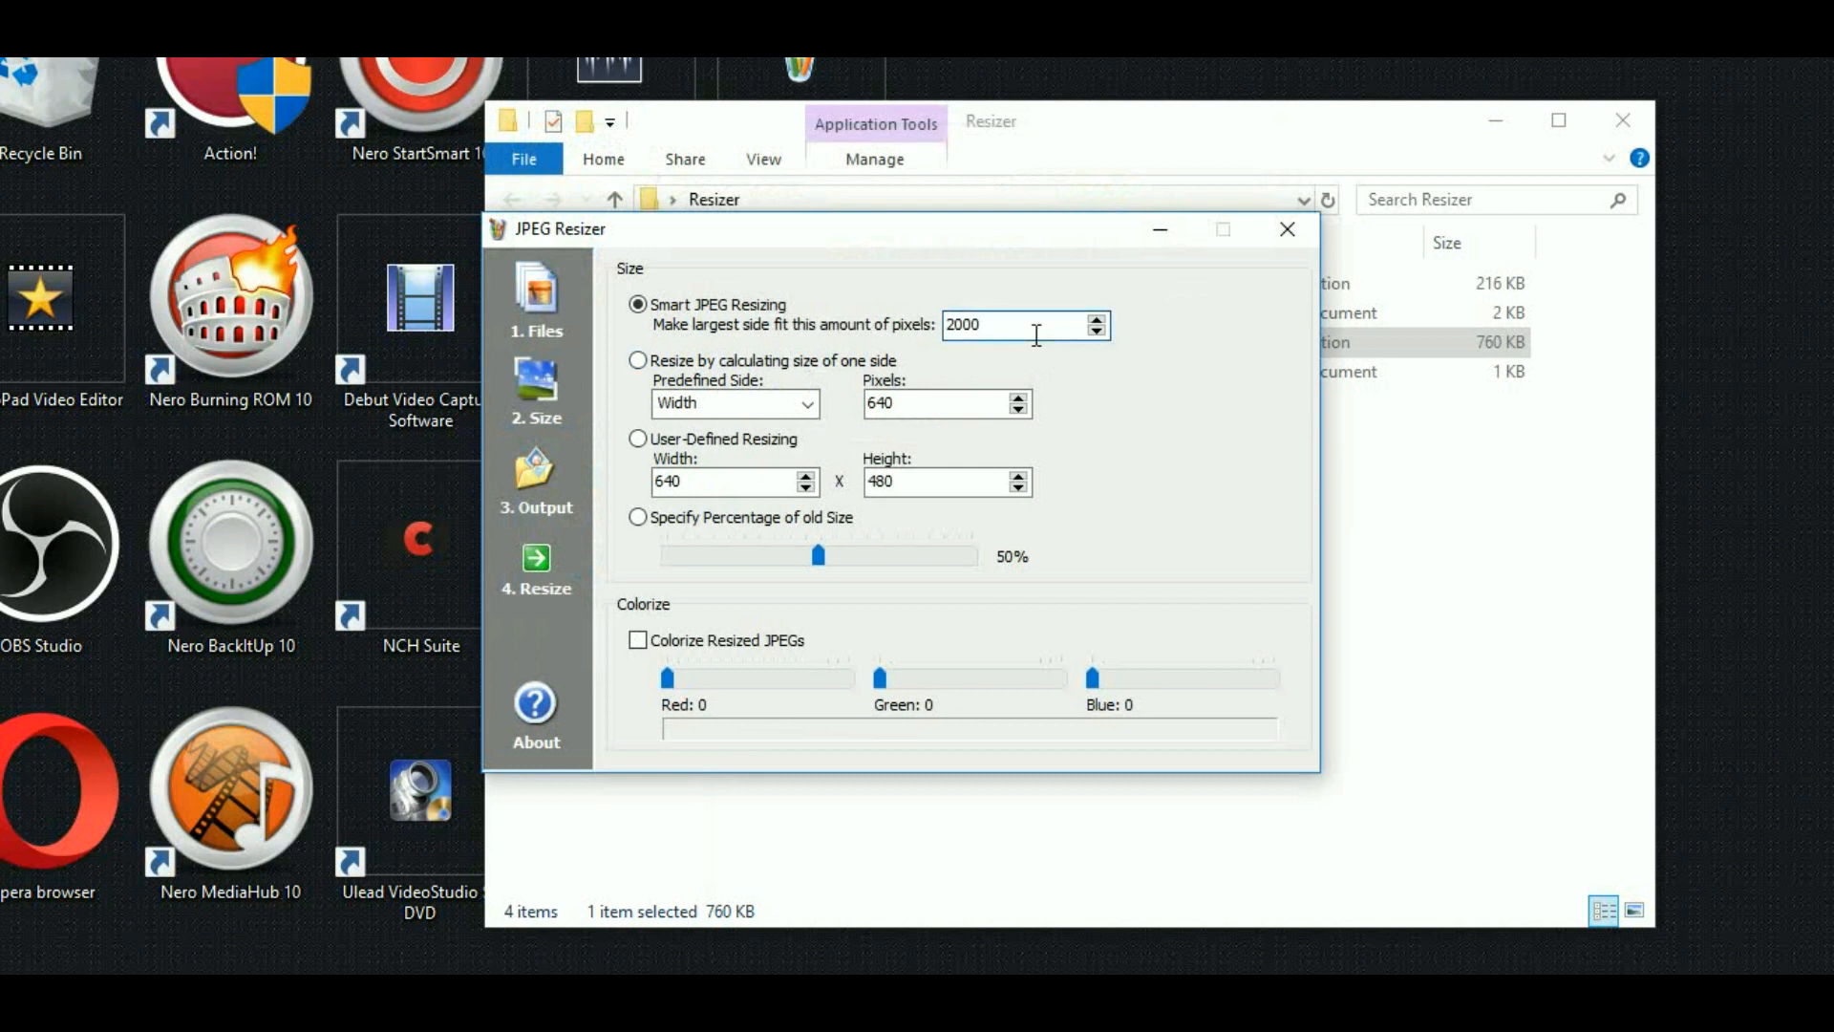
key("BackSpace")
key("BackSpace")
key("BackSpace")
key("BackSpace")
type("1700")
Step: Keep the source filenames for the output, run the resize on the four Beatles images, and close JPEG Resizer
left_click(542, 466)
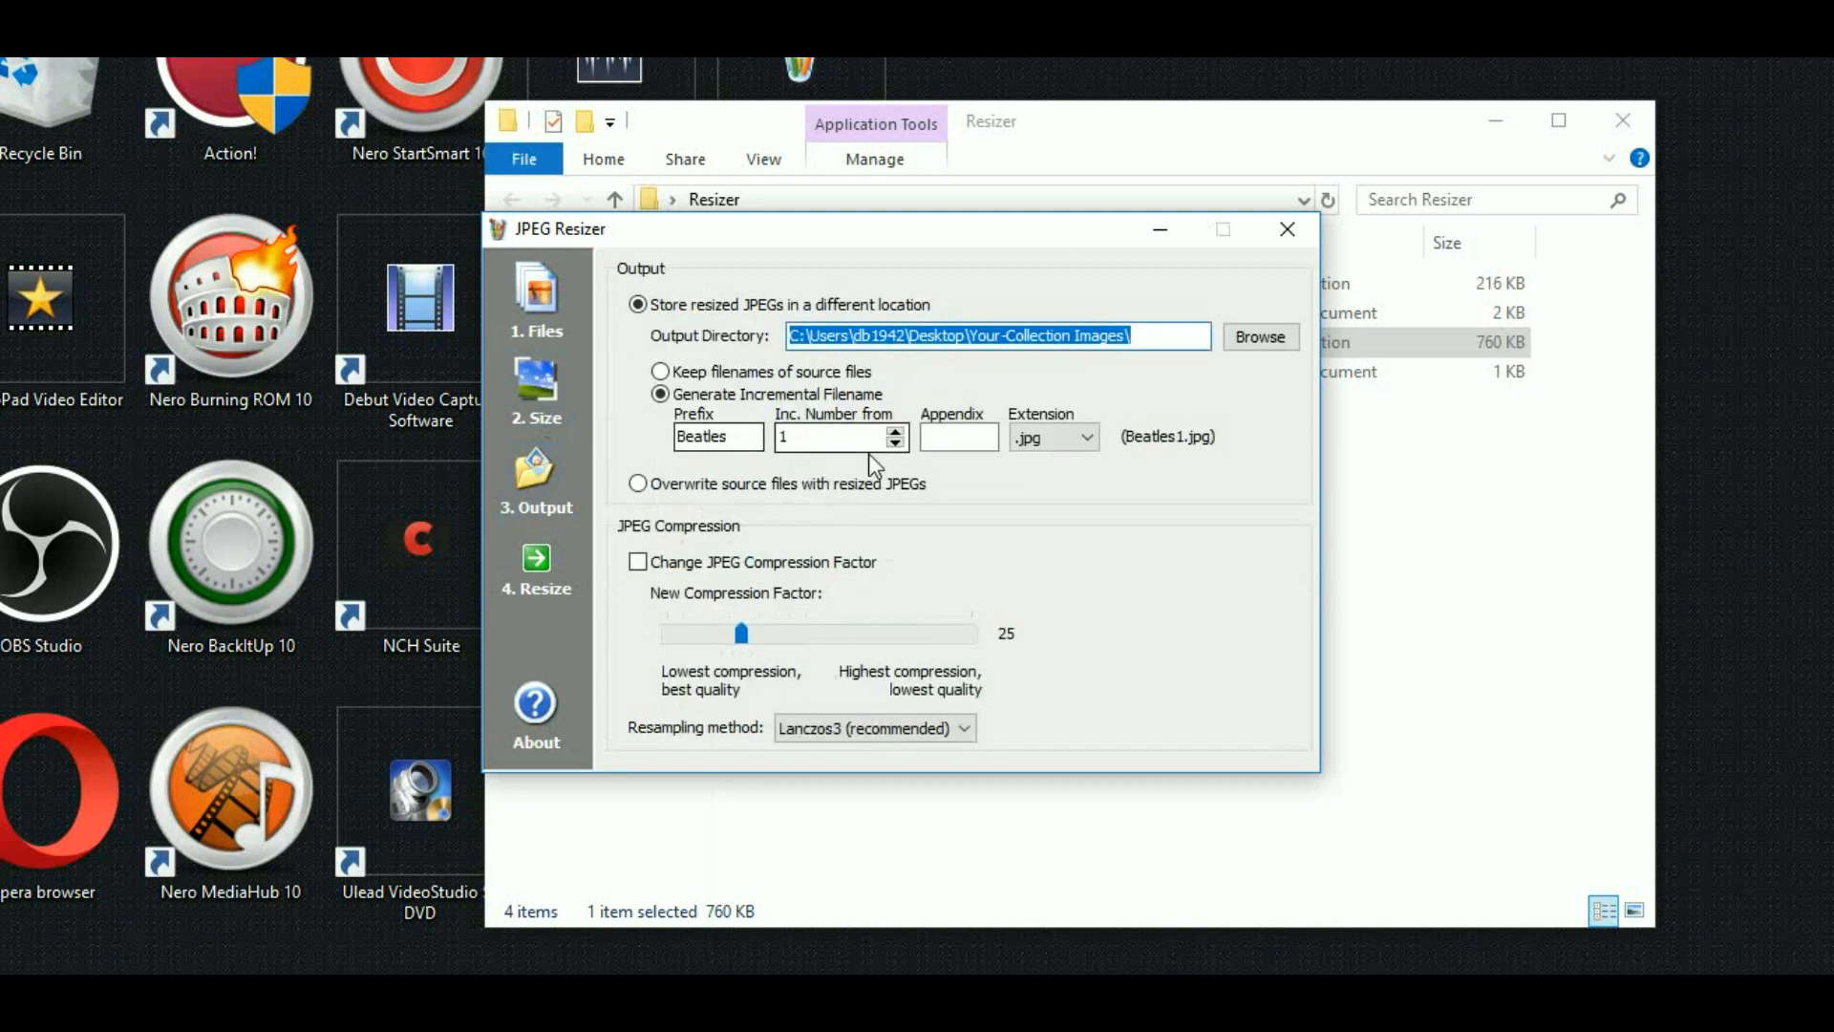
left_click(666, 372)
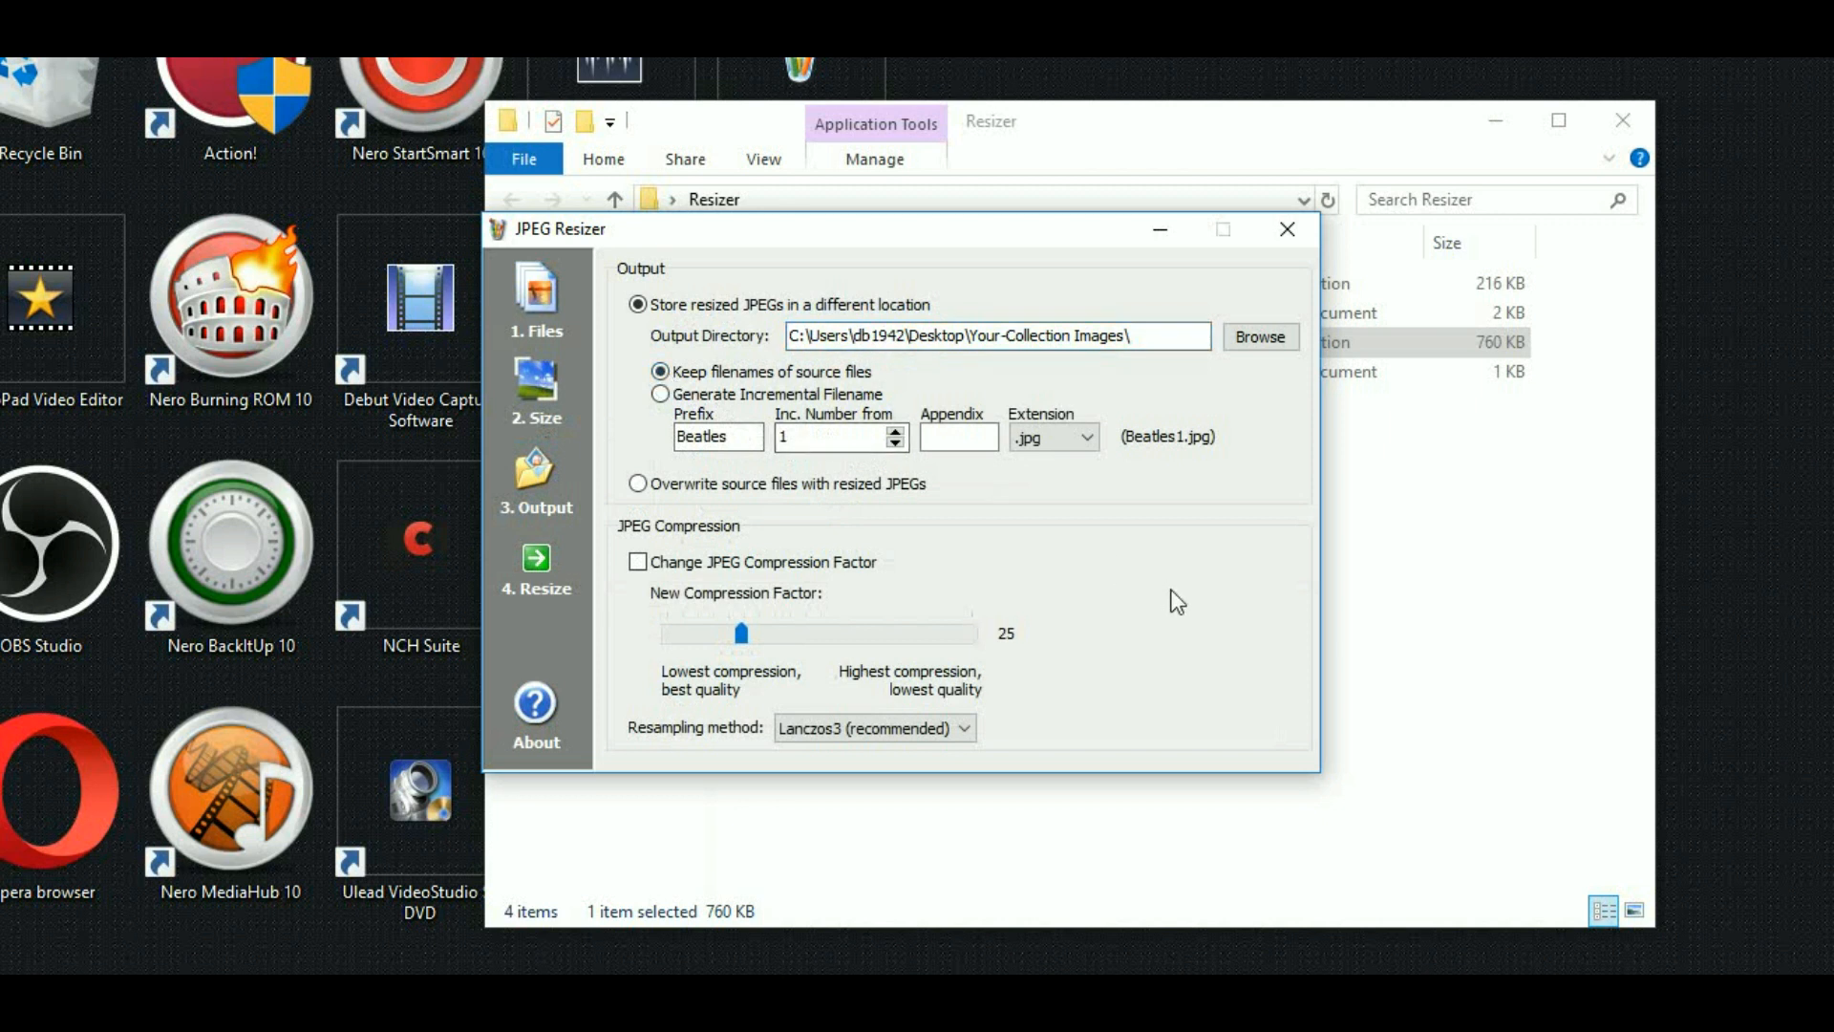
left_click(538, 564)
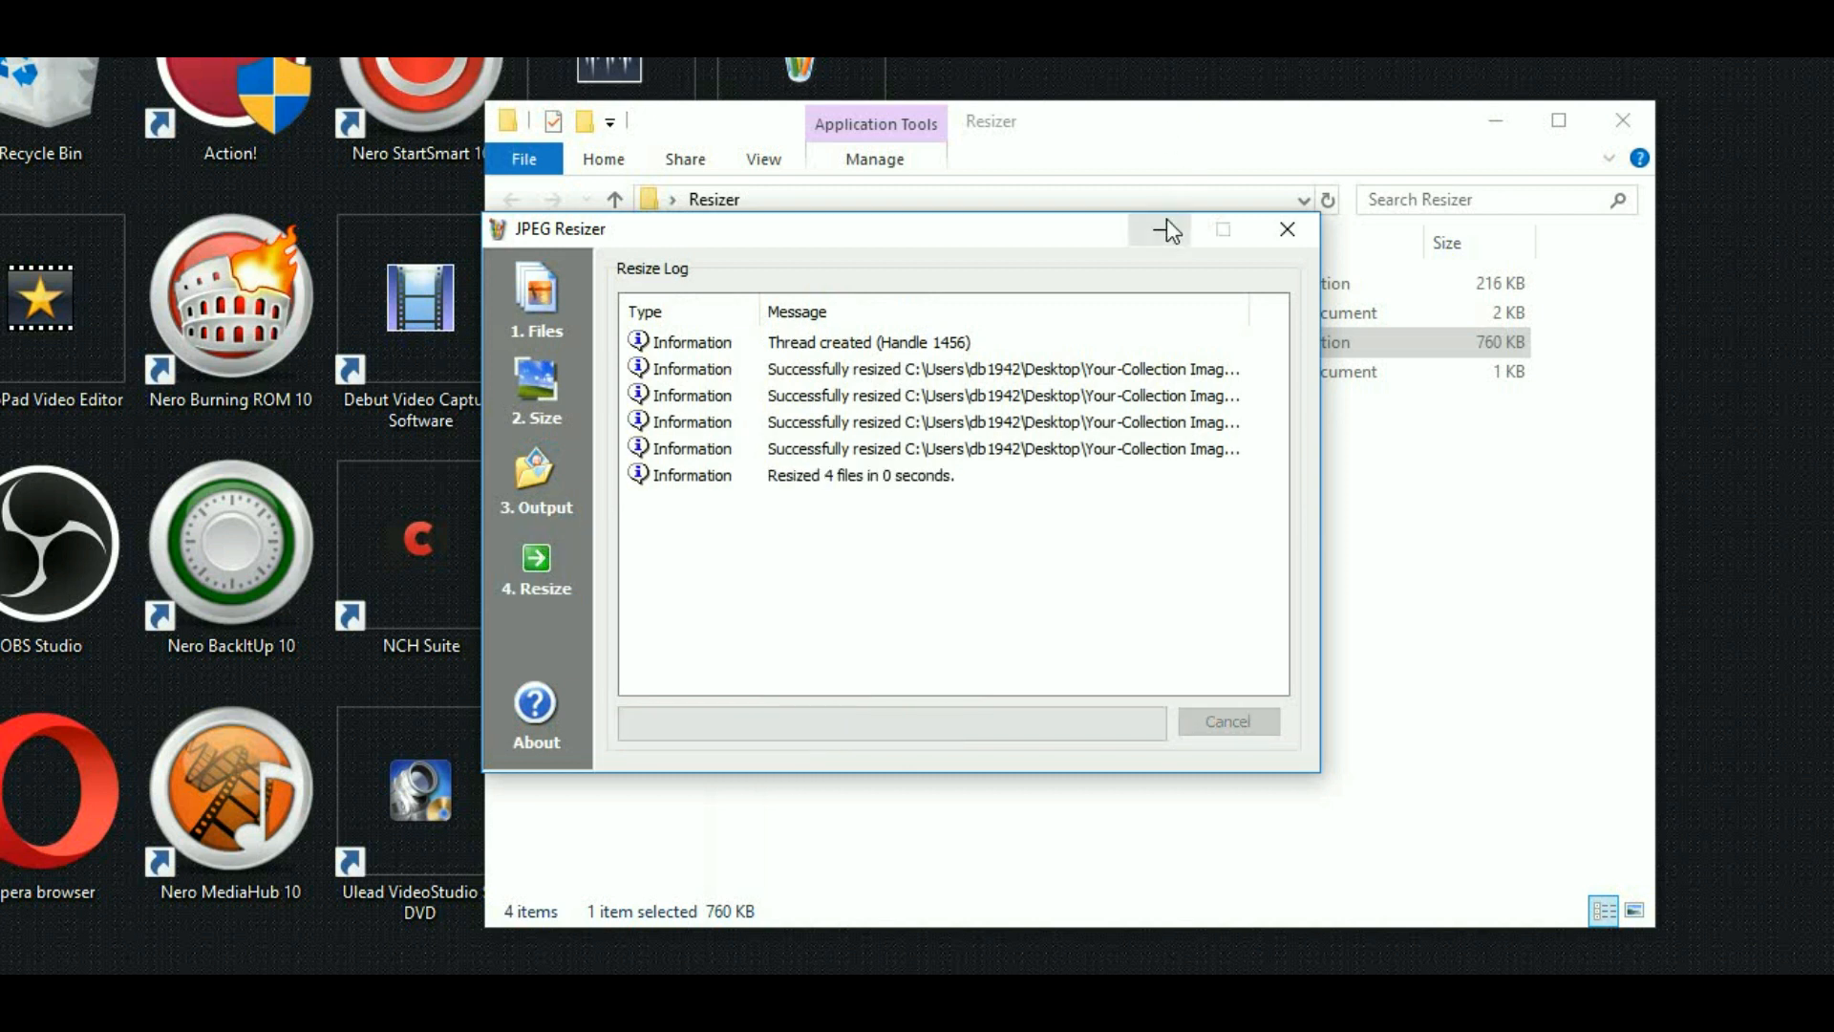
left_click(1269, 226)
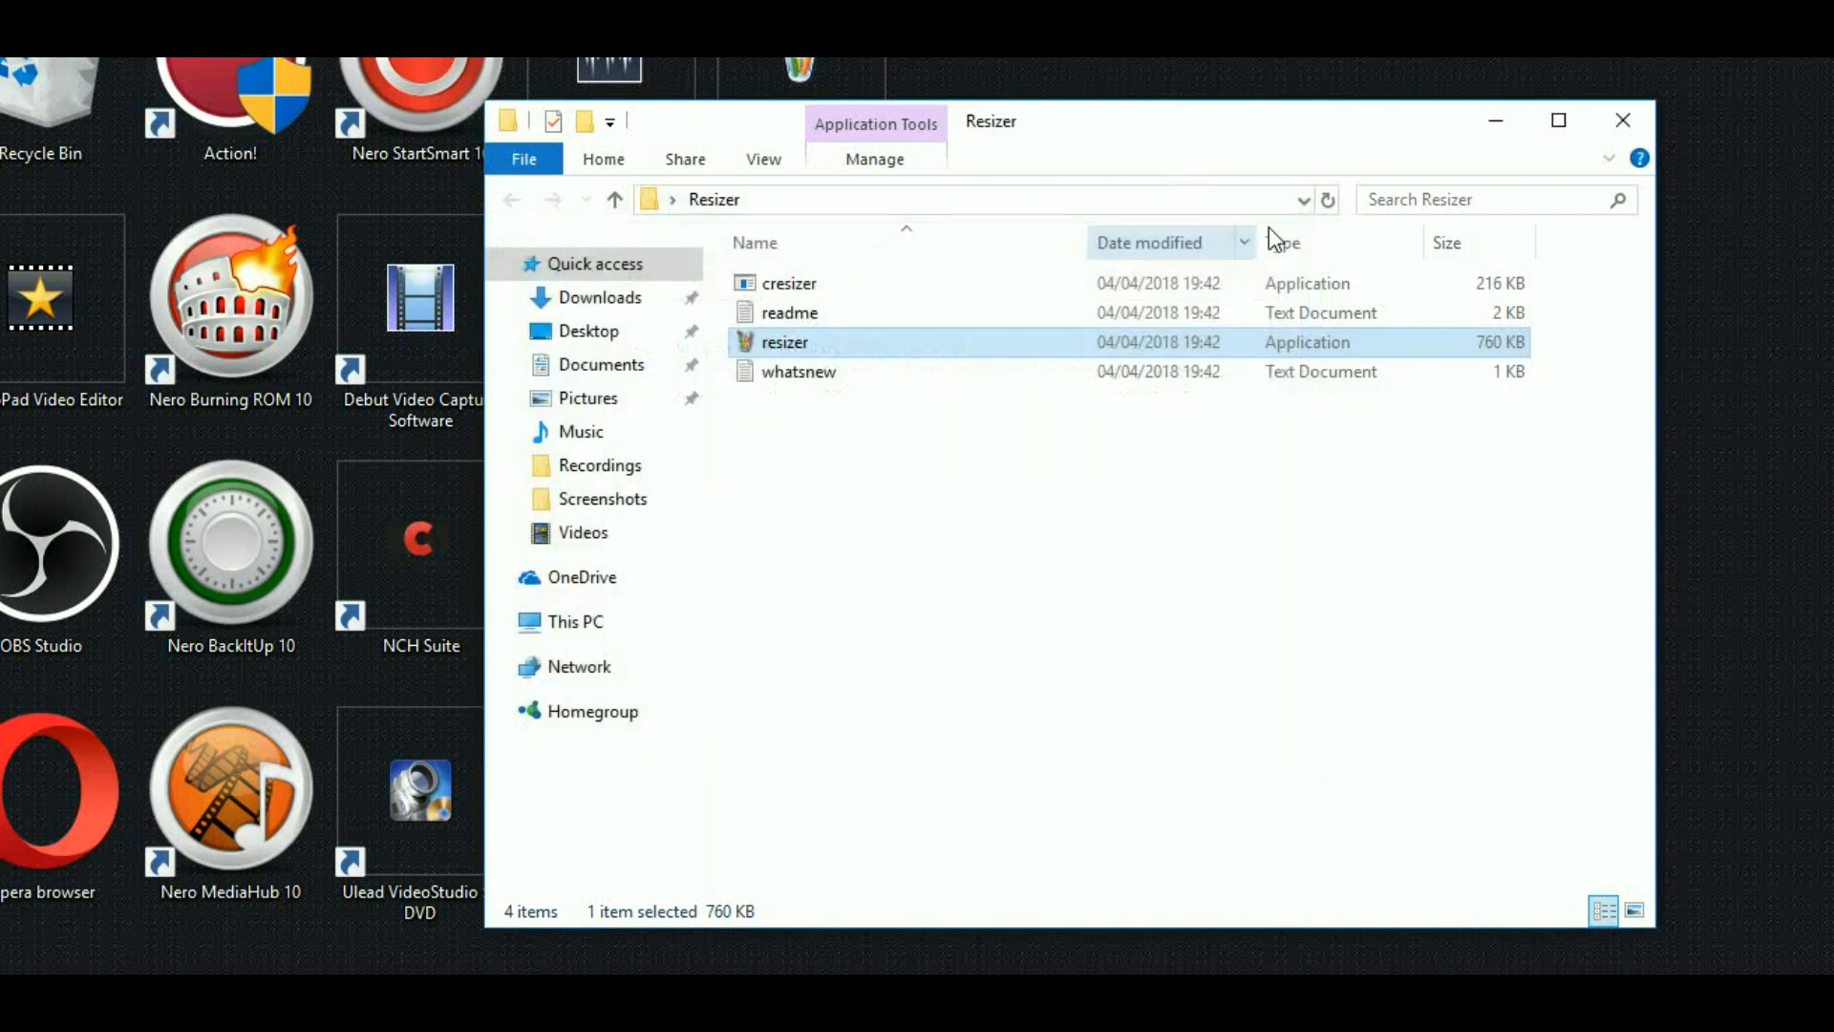
left_click(1519, 120)
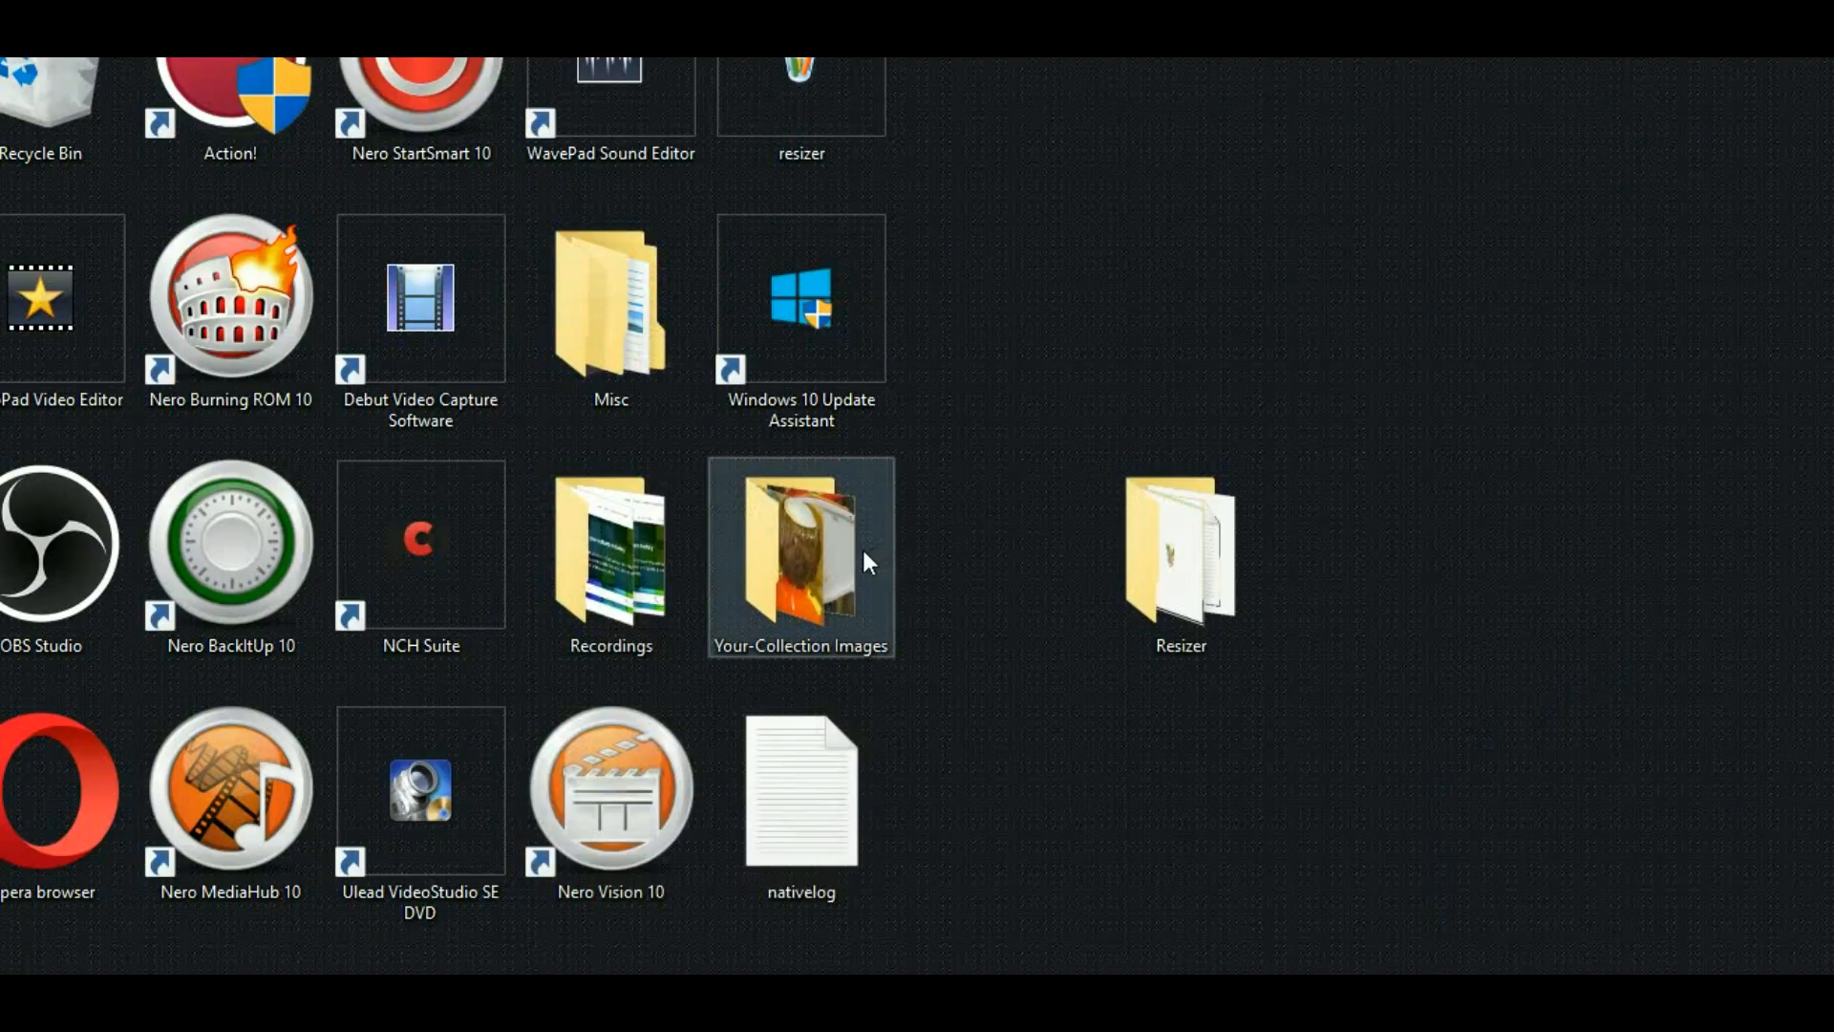
Step: Check the file sizes of the four resized Beatles images in the Your-Collection Images folder
double_click(863, 553)
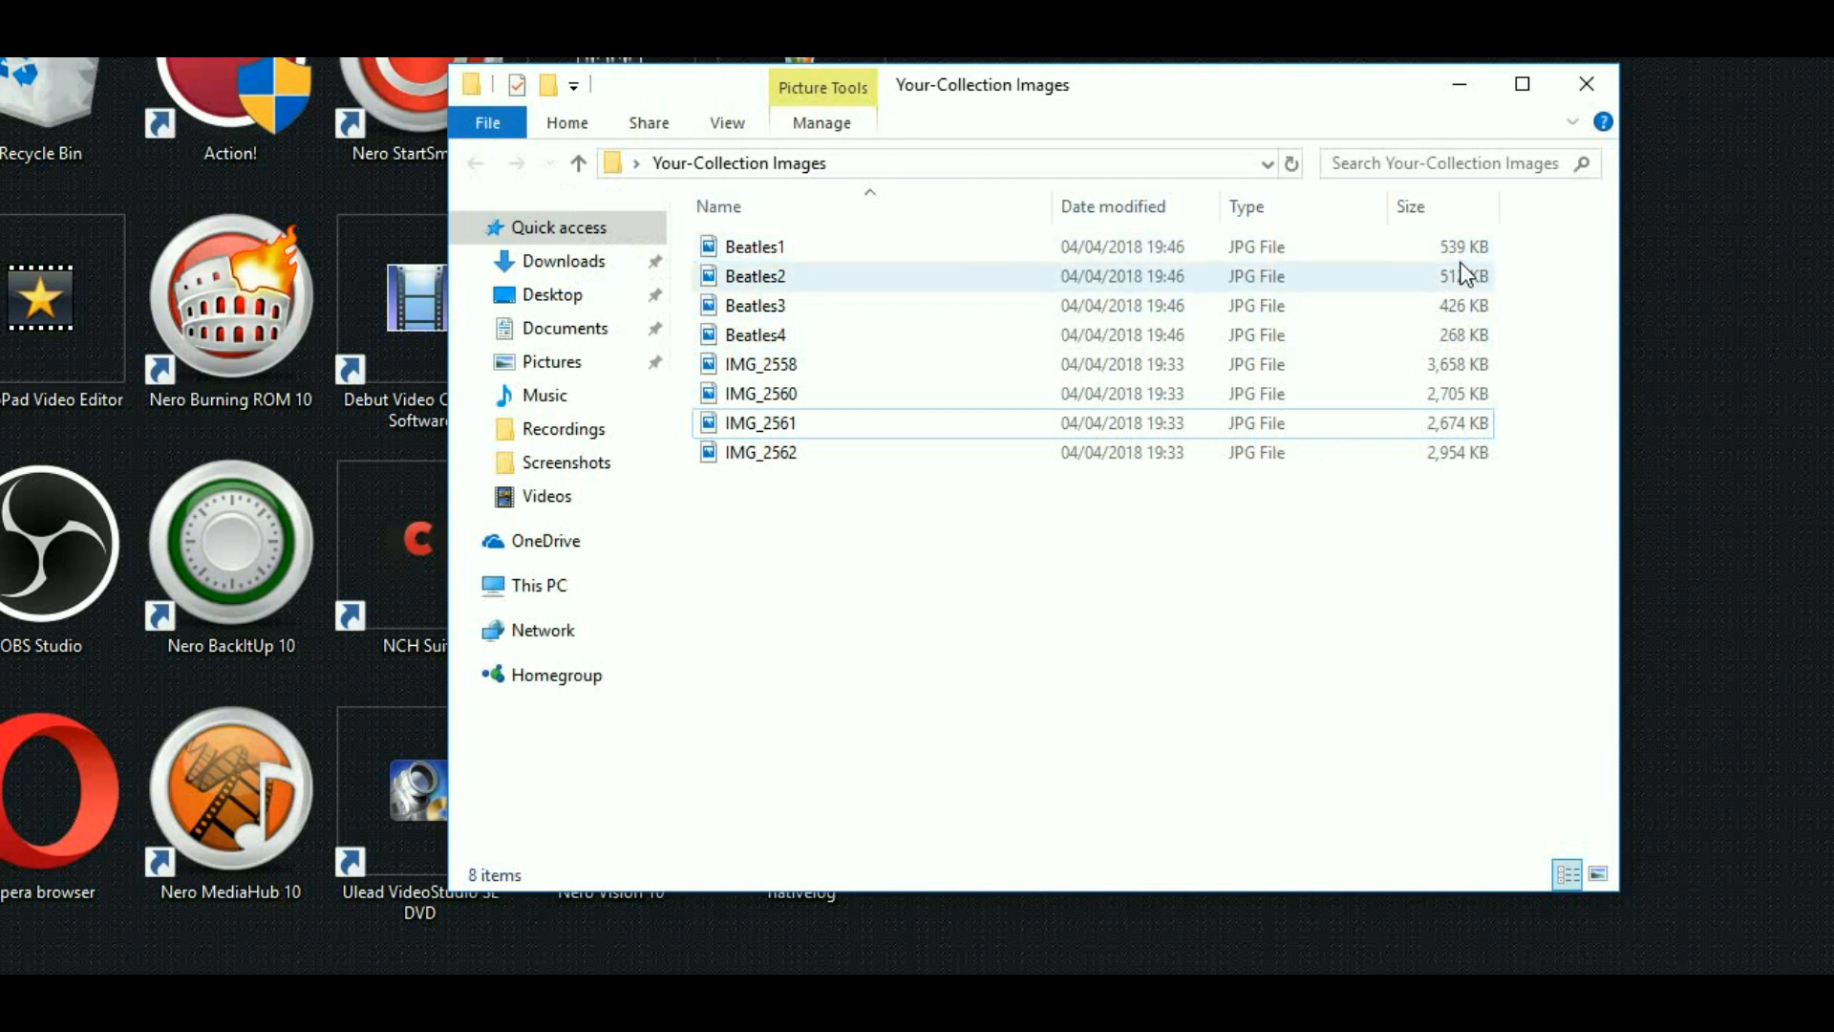
left_click(942, 934)
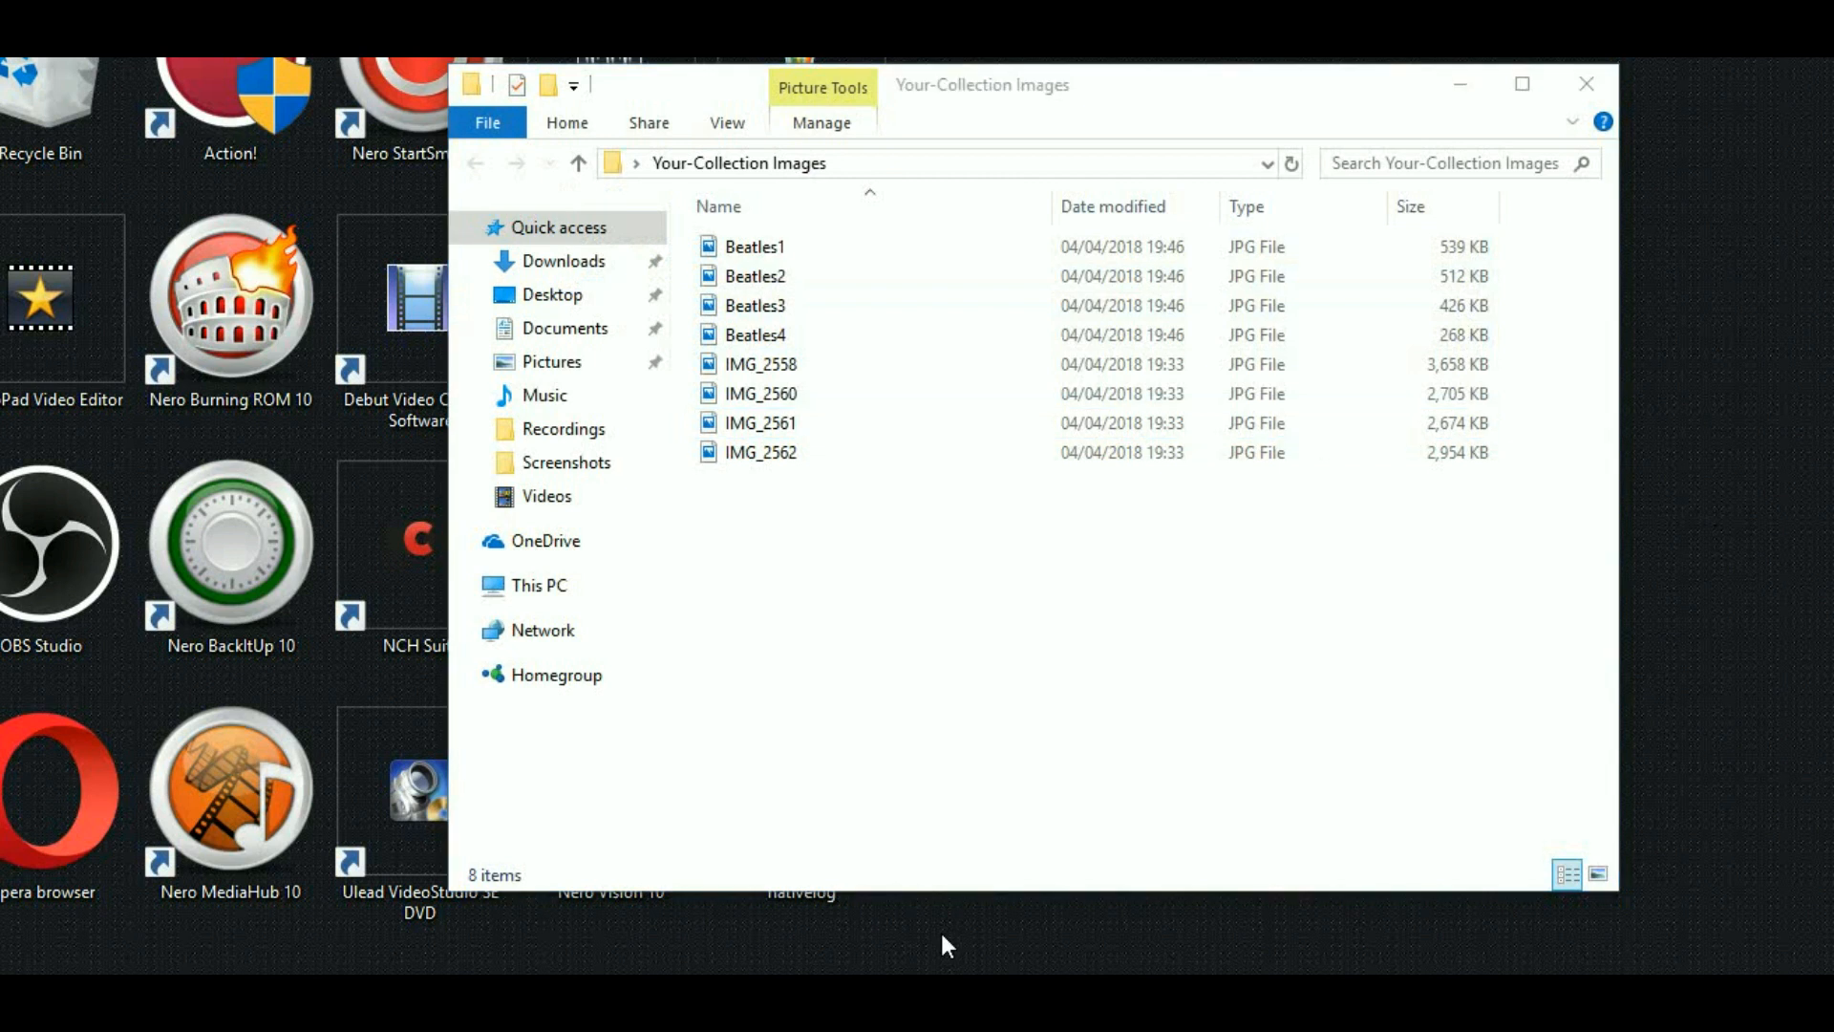
left_click(1471, 86)
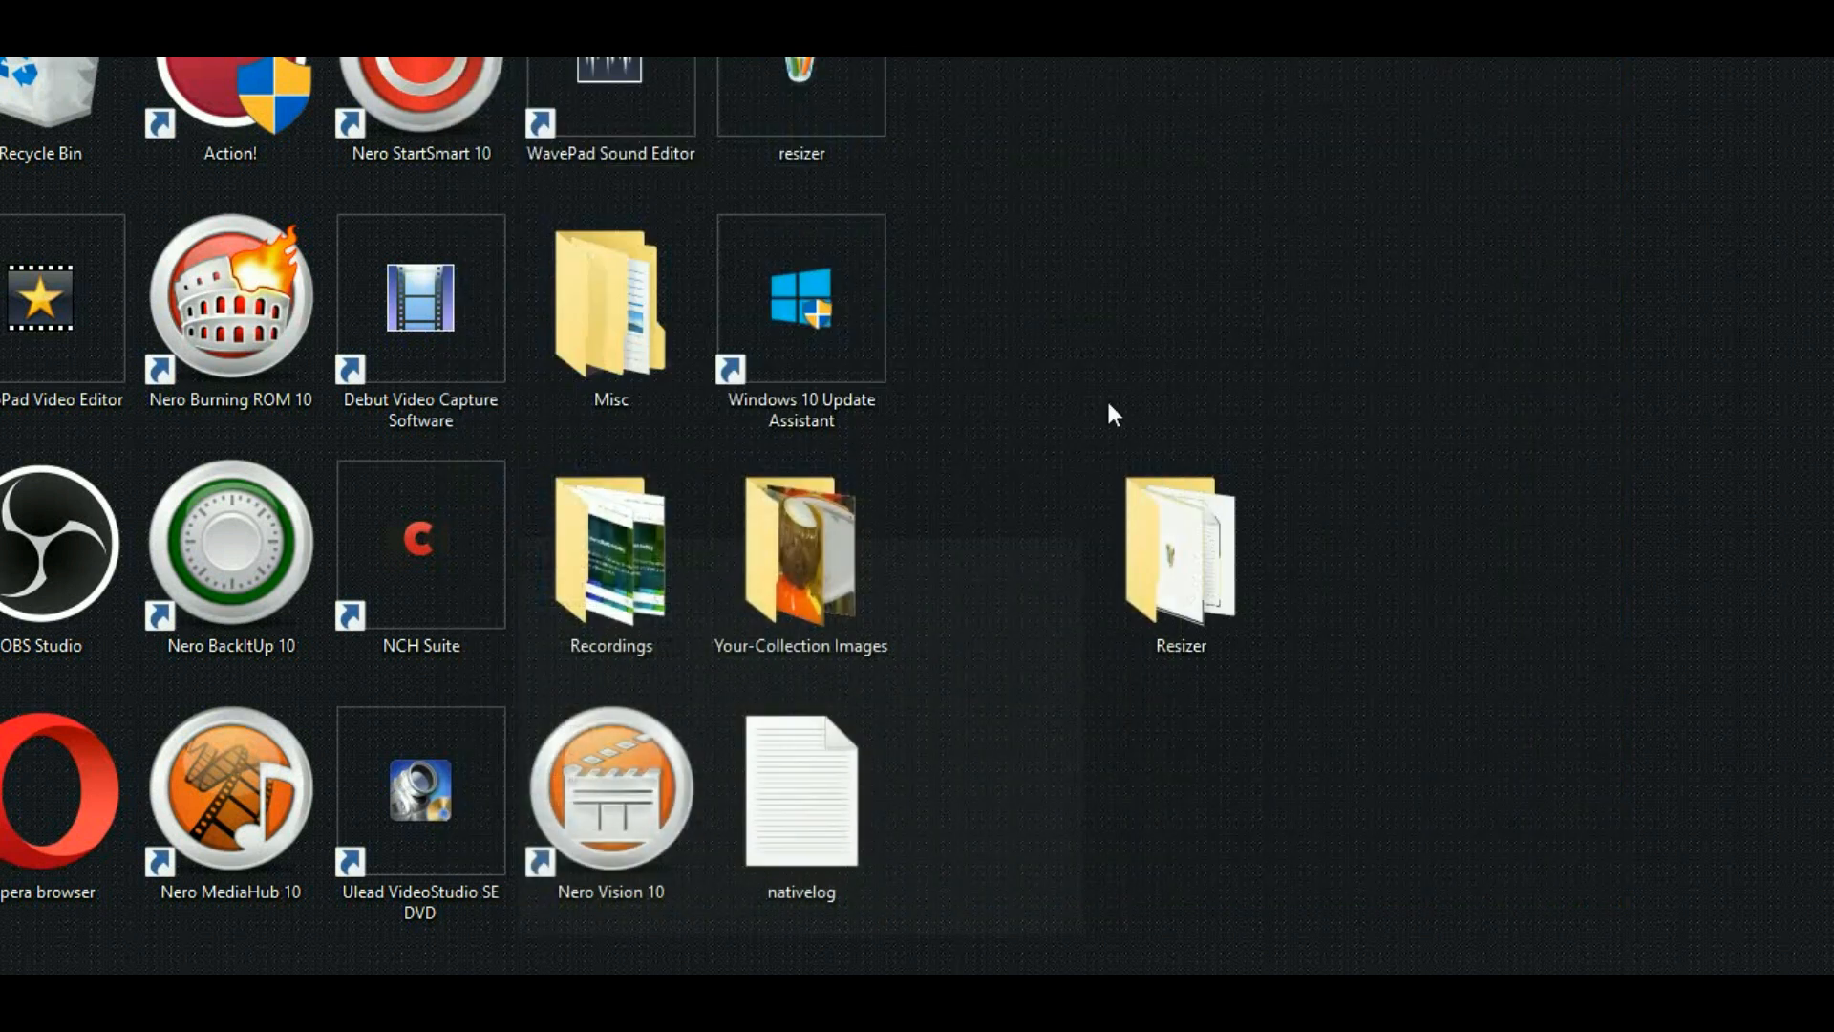
Step: Relaunch resizer from the Resizer folder and add only Beatles1 and Beatles2 to the files to resize
double_click(1141, 588)
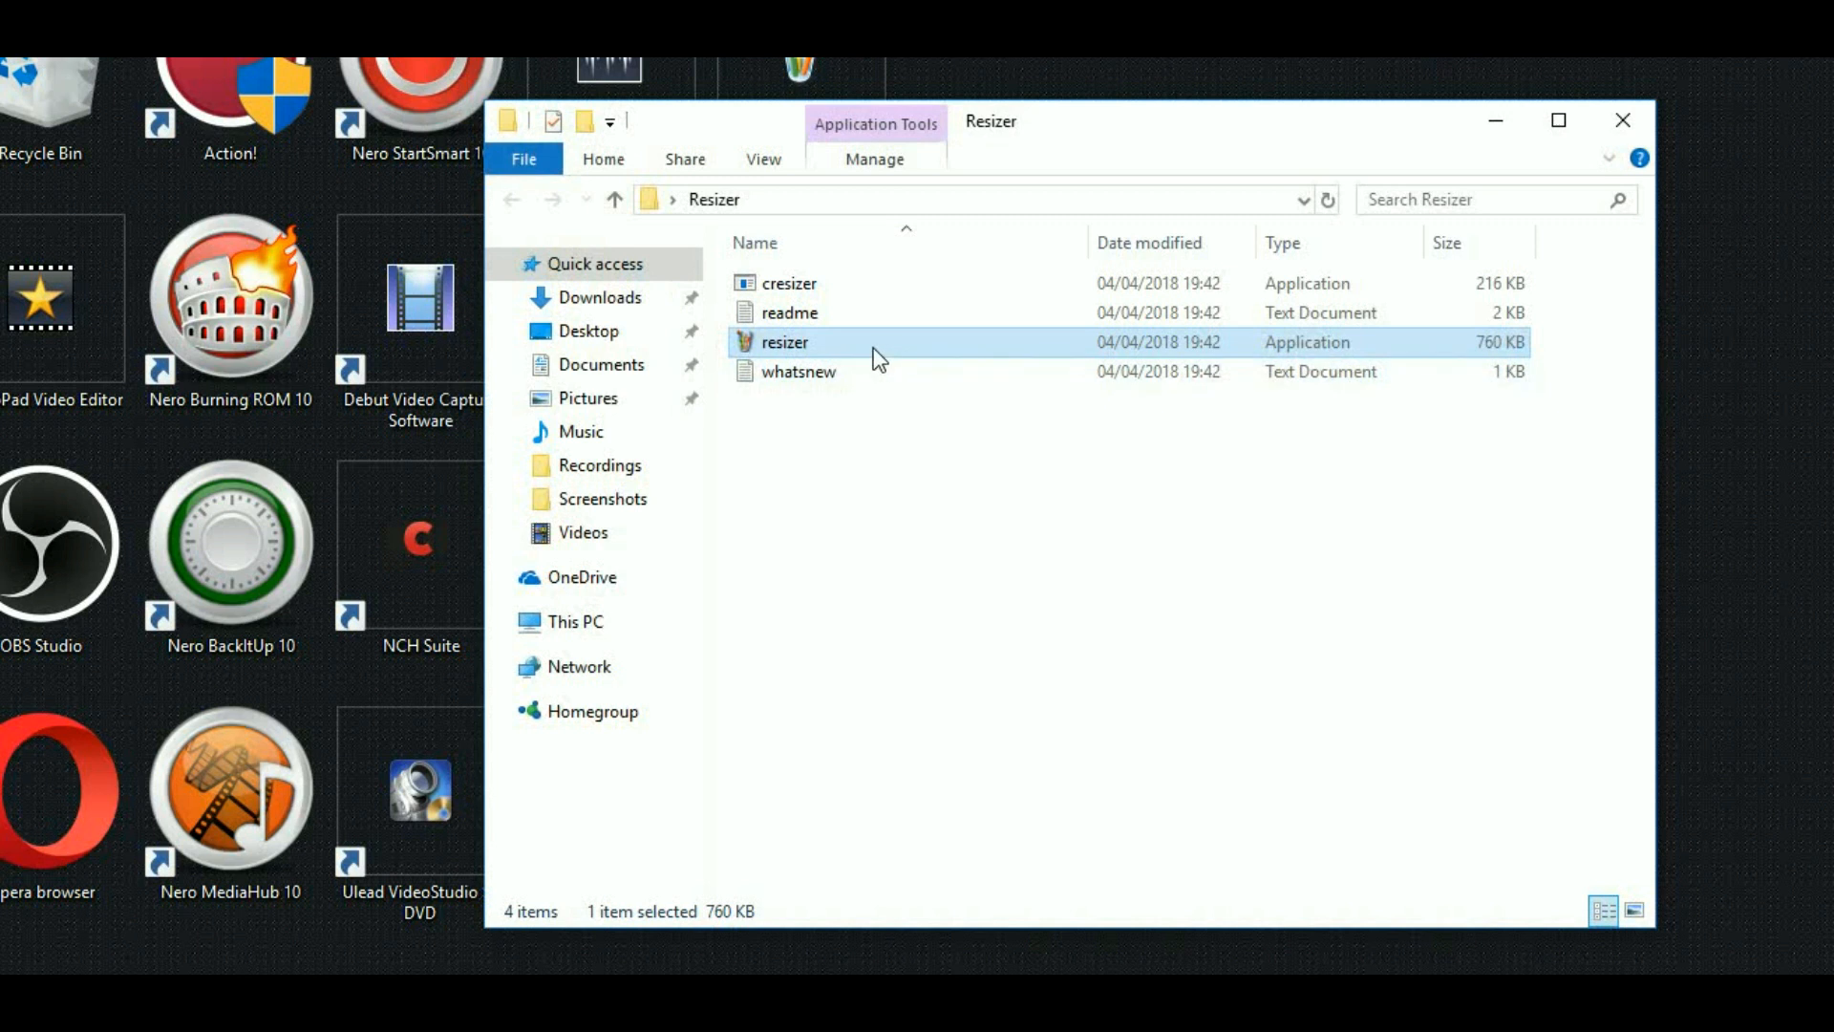
double_click(873, 345)
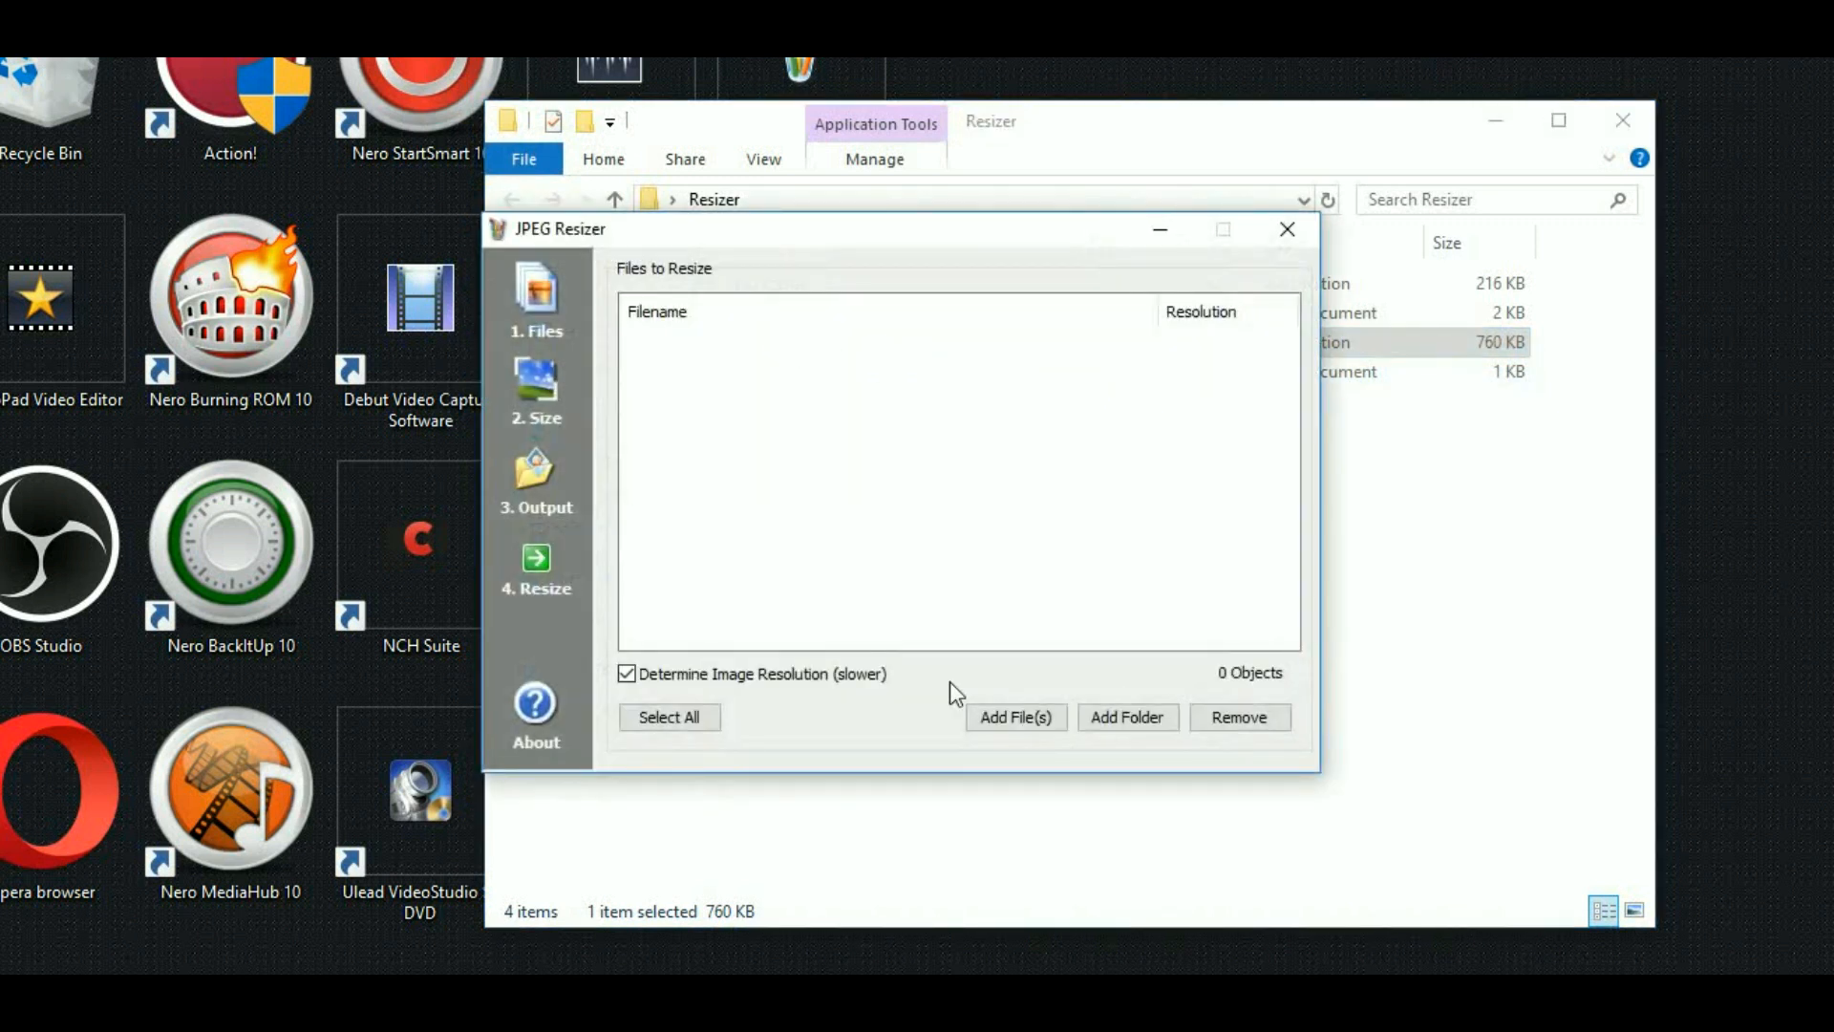
left_click(1047, 722)
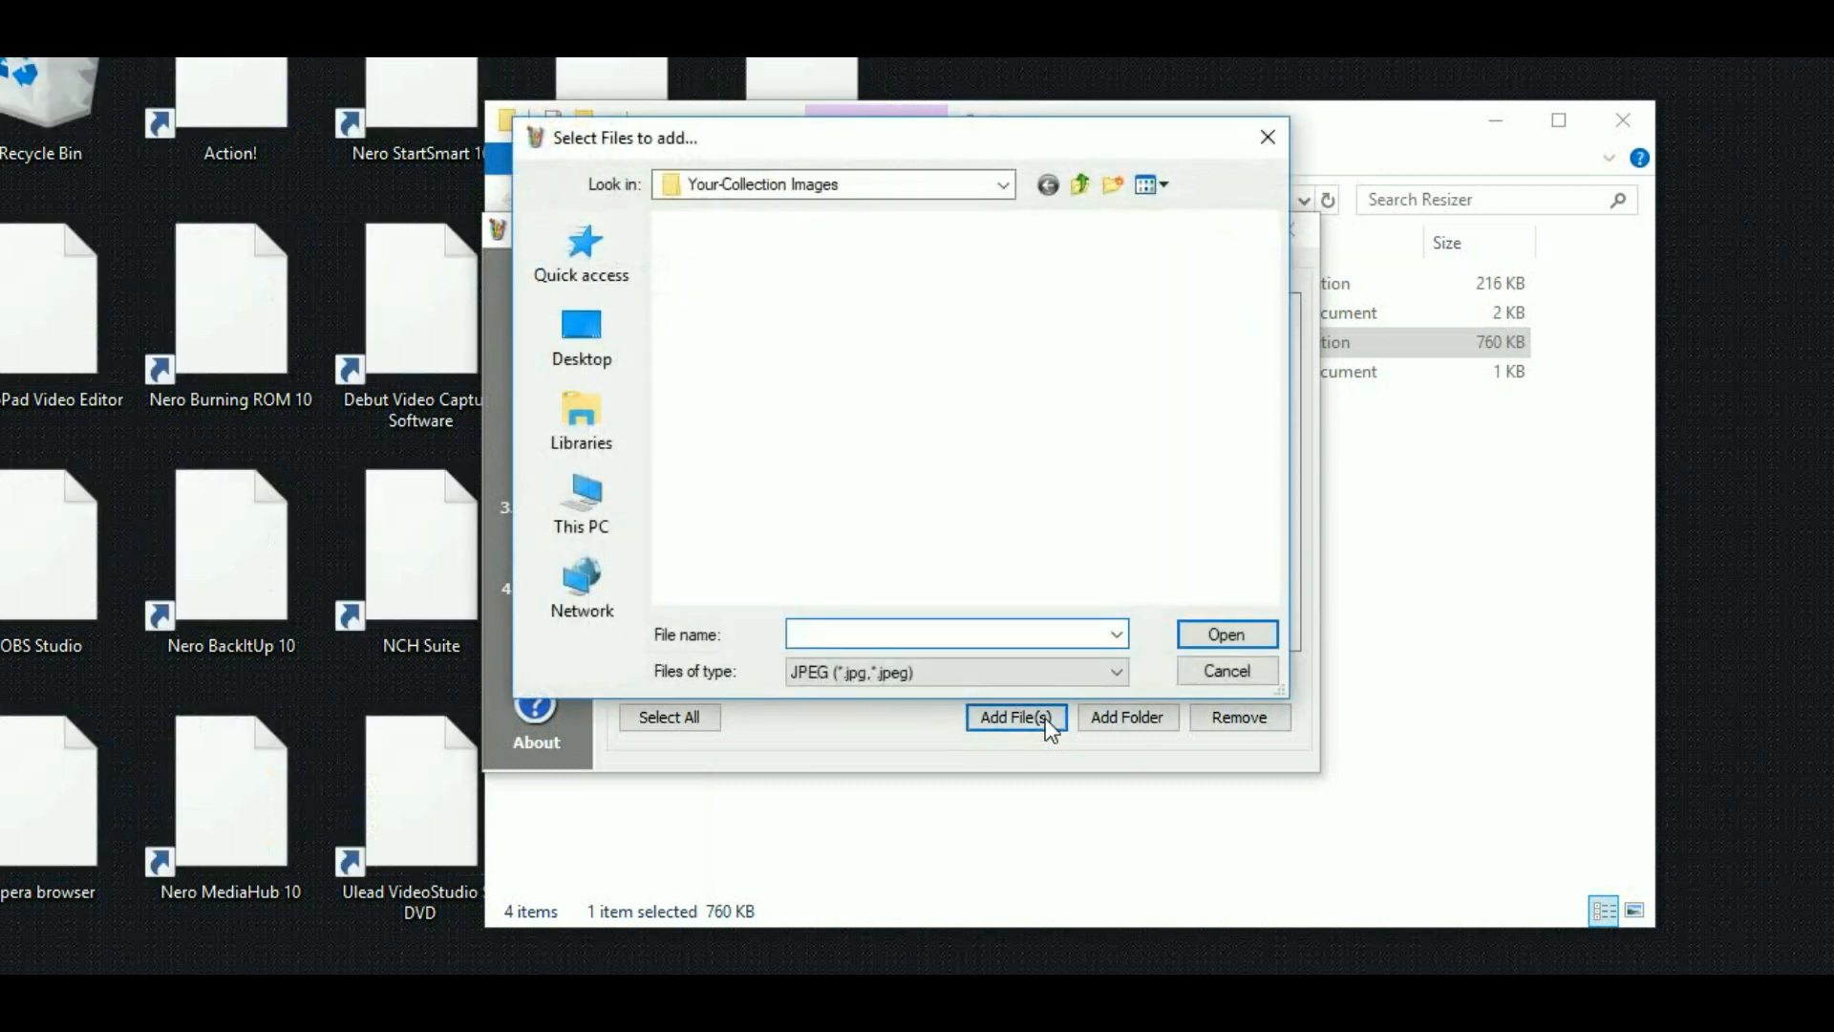
left_click(787, 308)
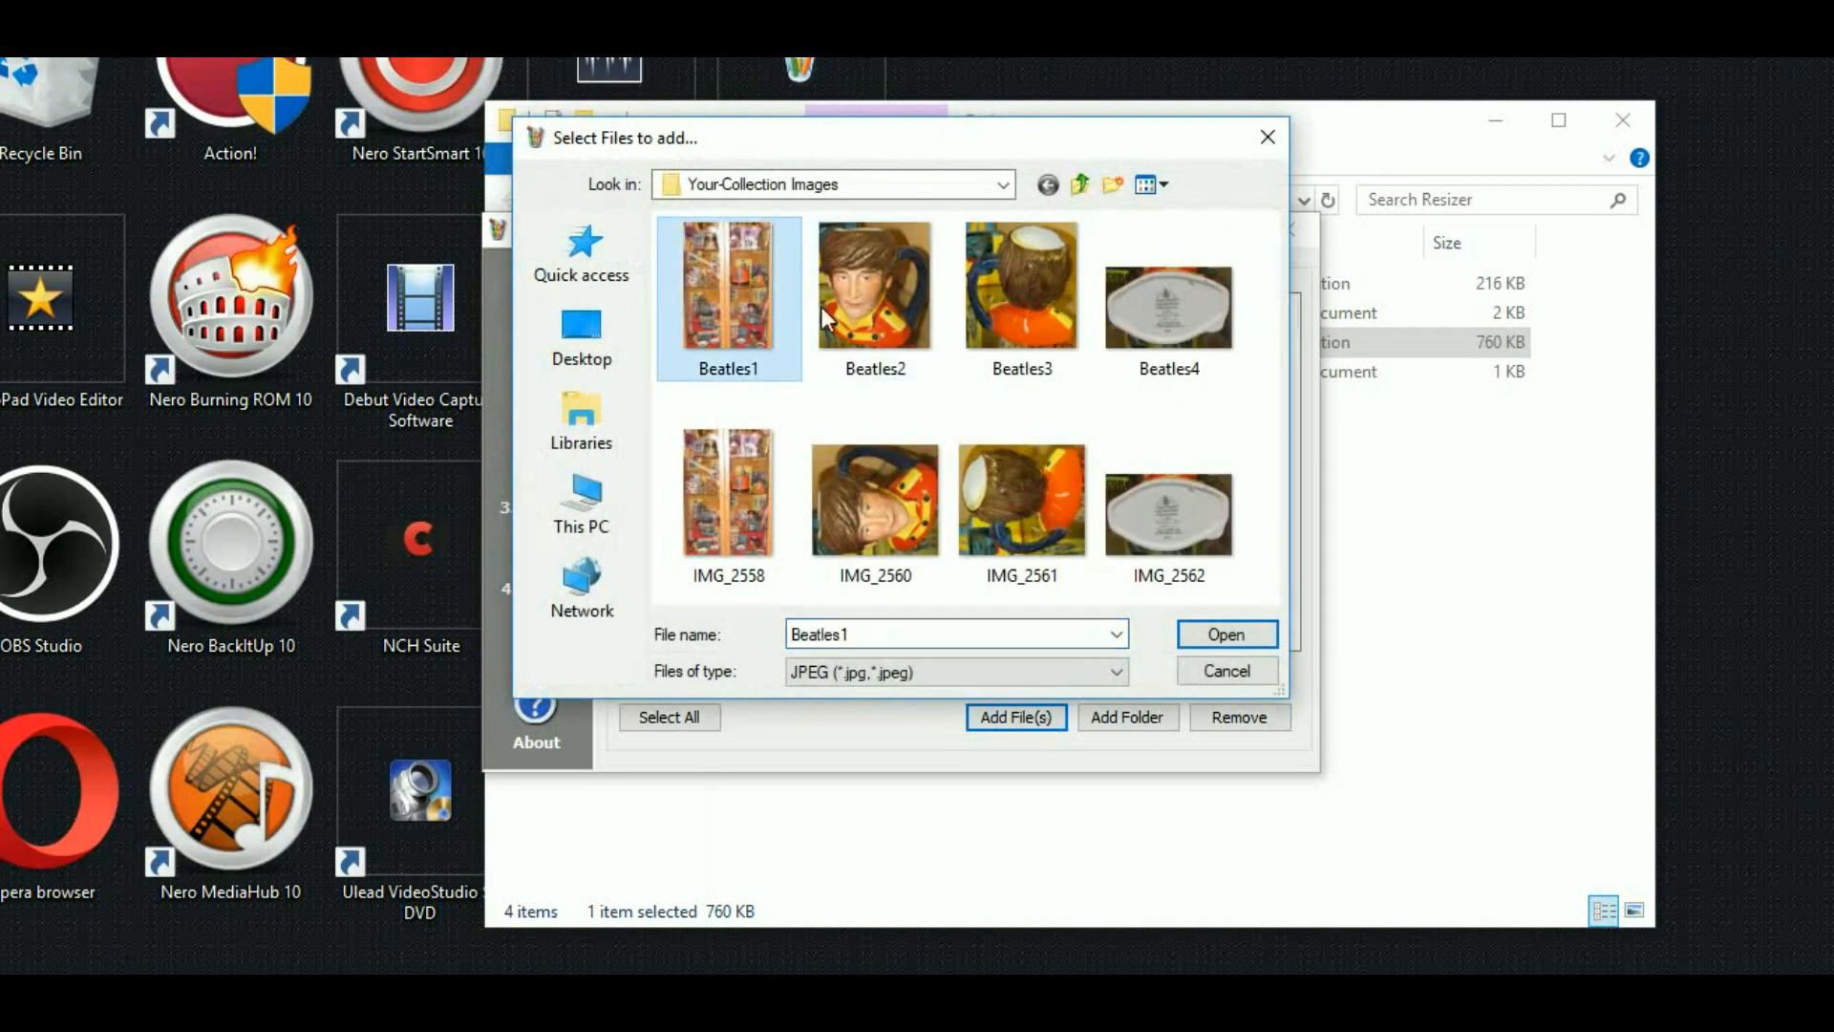
left_click(846, 309, "ctrl")
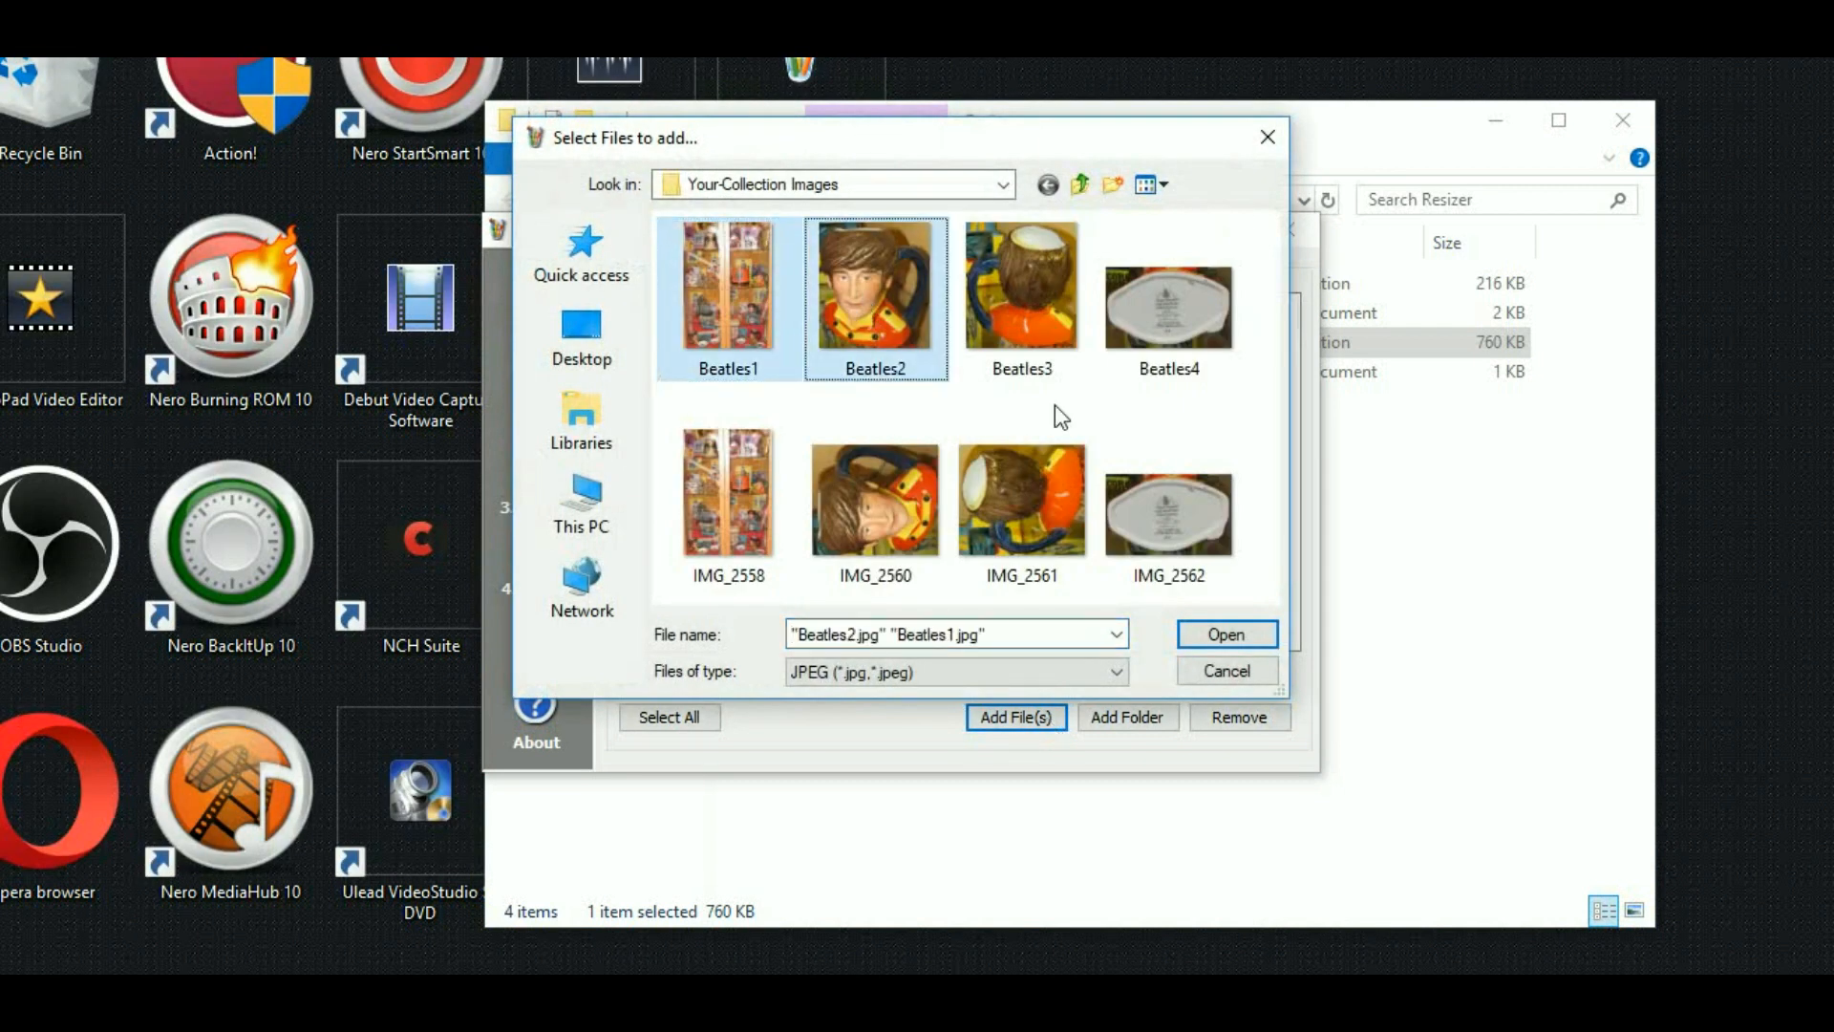
left_click(1247, 636)
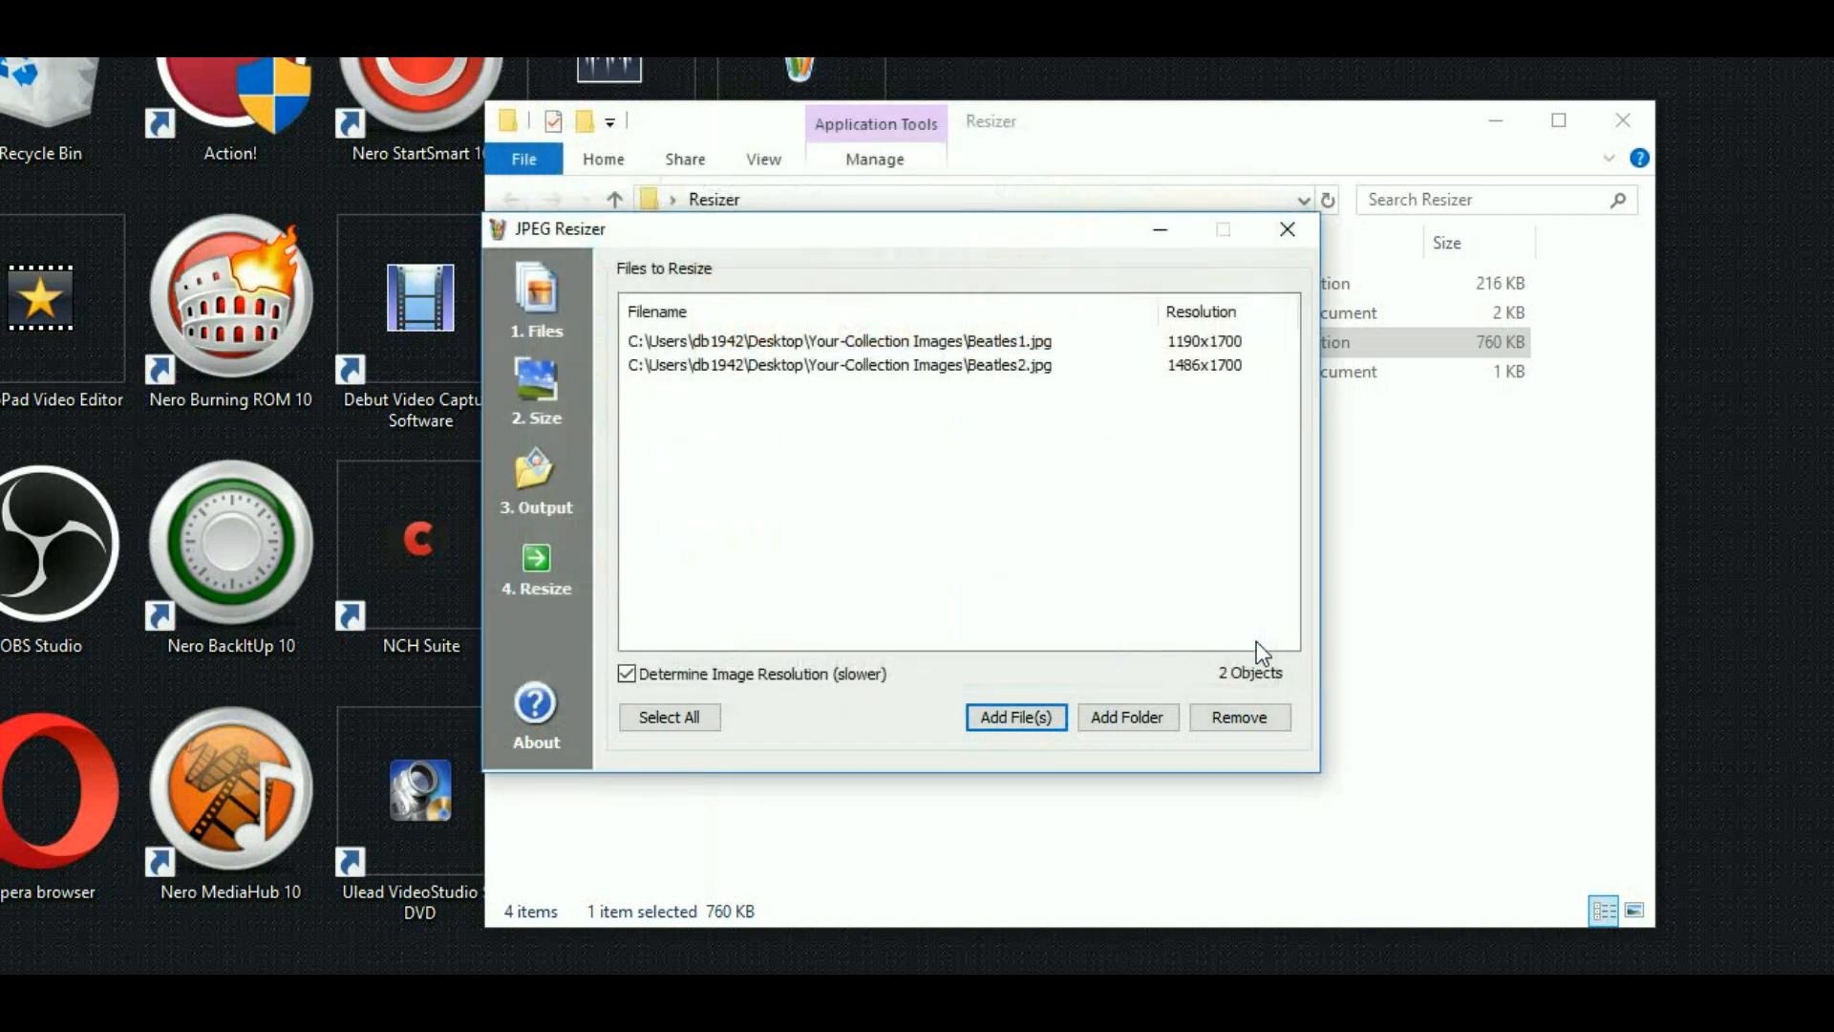
Step: Set the largest side for Smart JPEG Resizing to 1650 pixels
left_click(562, 373)
left_click(984, 325)
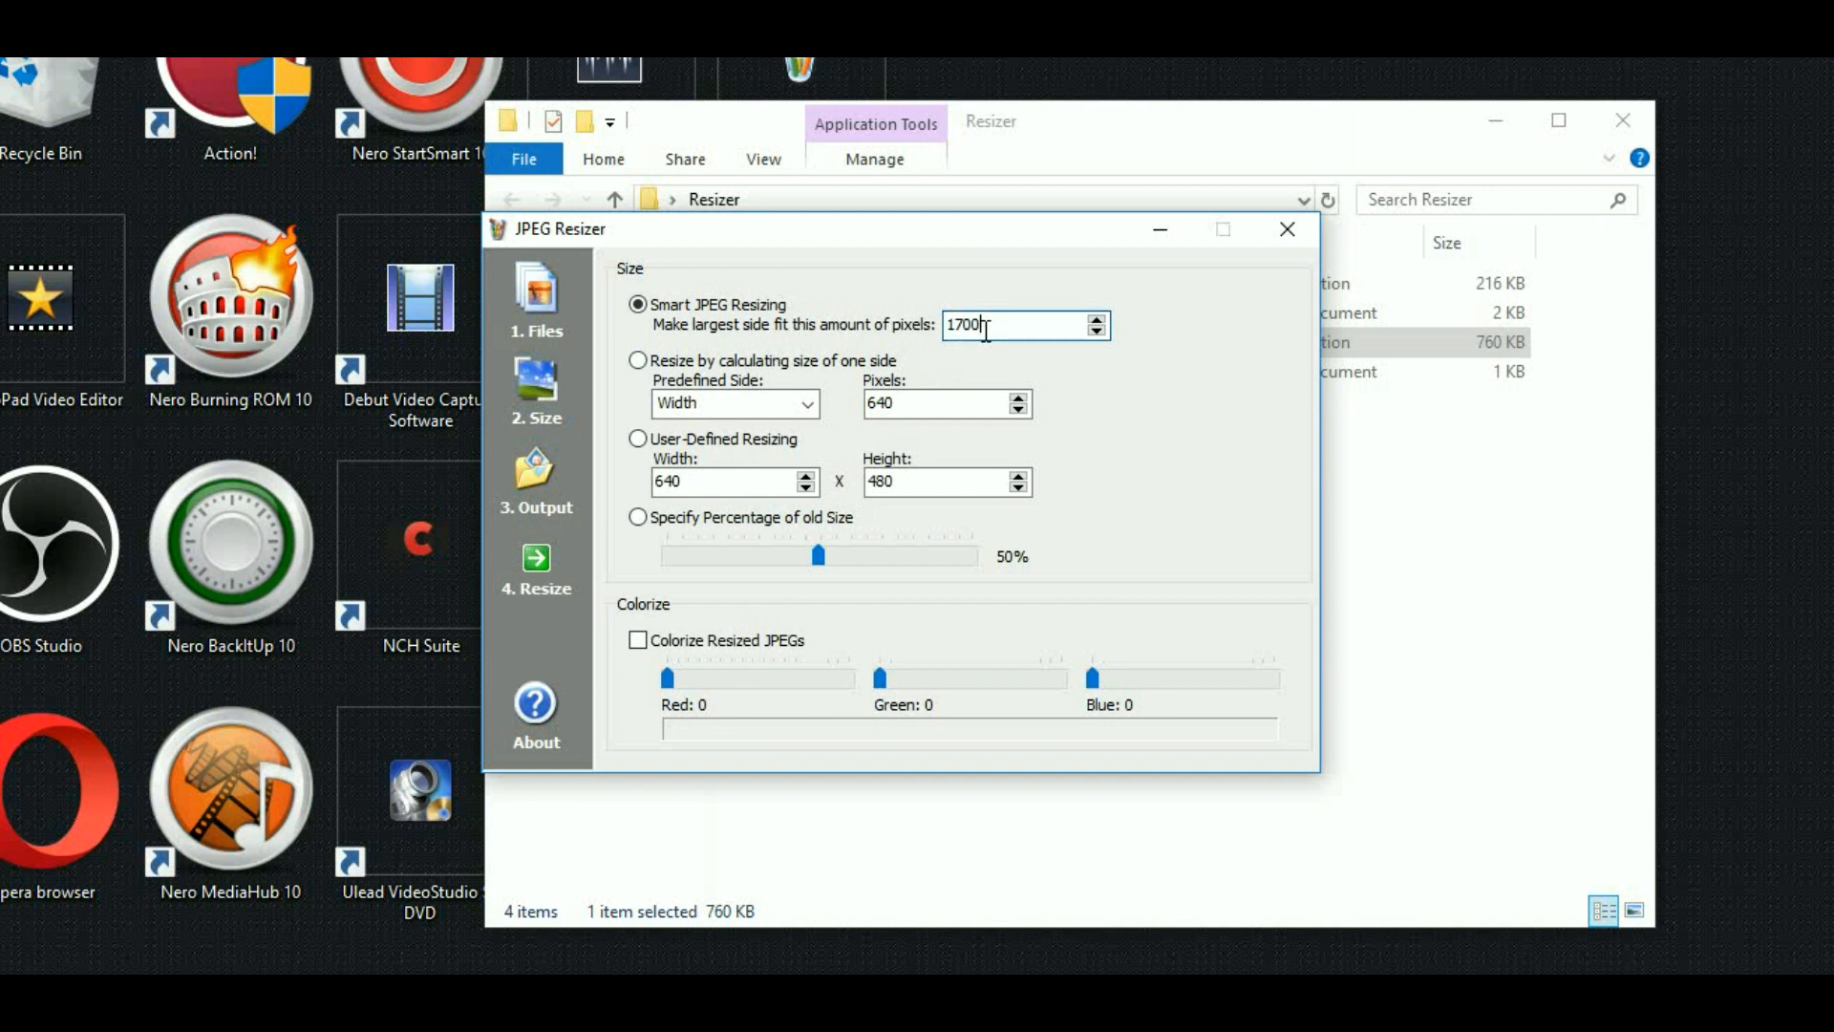
key("BackSpace")
key("BackSpace")
key("BackSpace")
type("650")
Step: Run the resize on Beatles1 and Beatles2 with their source filenames kept, and close JPEG Resizer and the Resizer folder
left_click(542, 462)
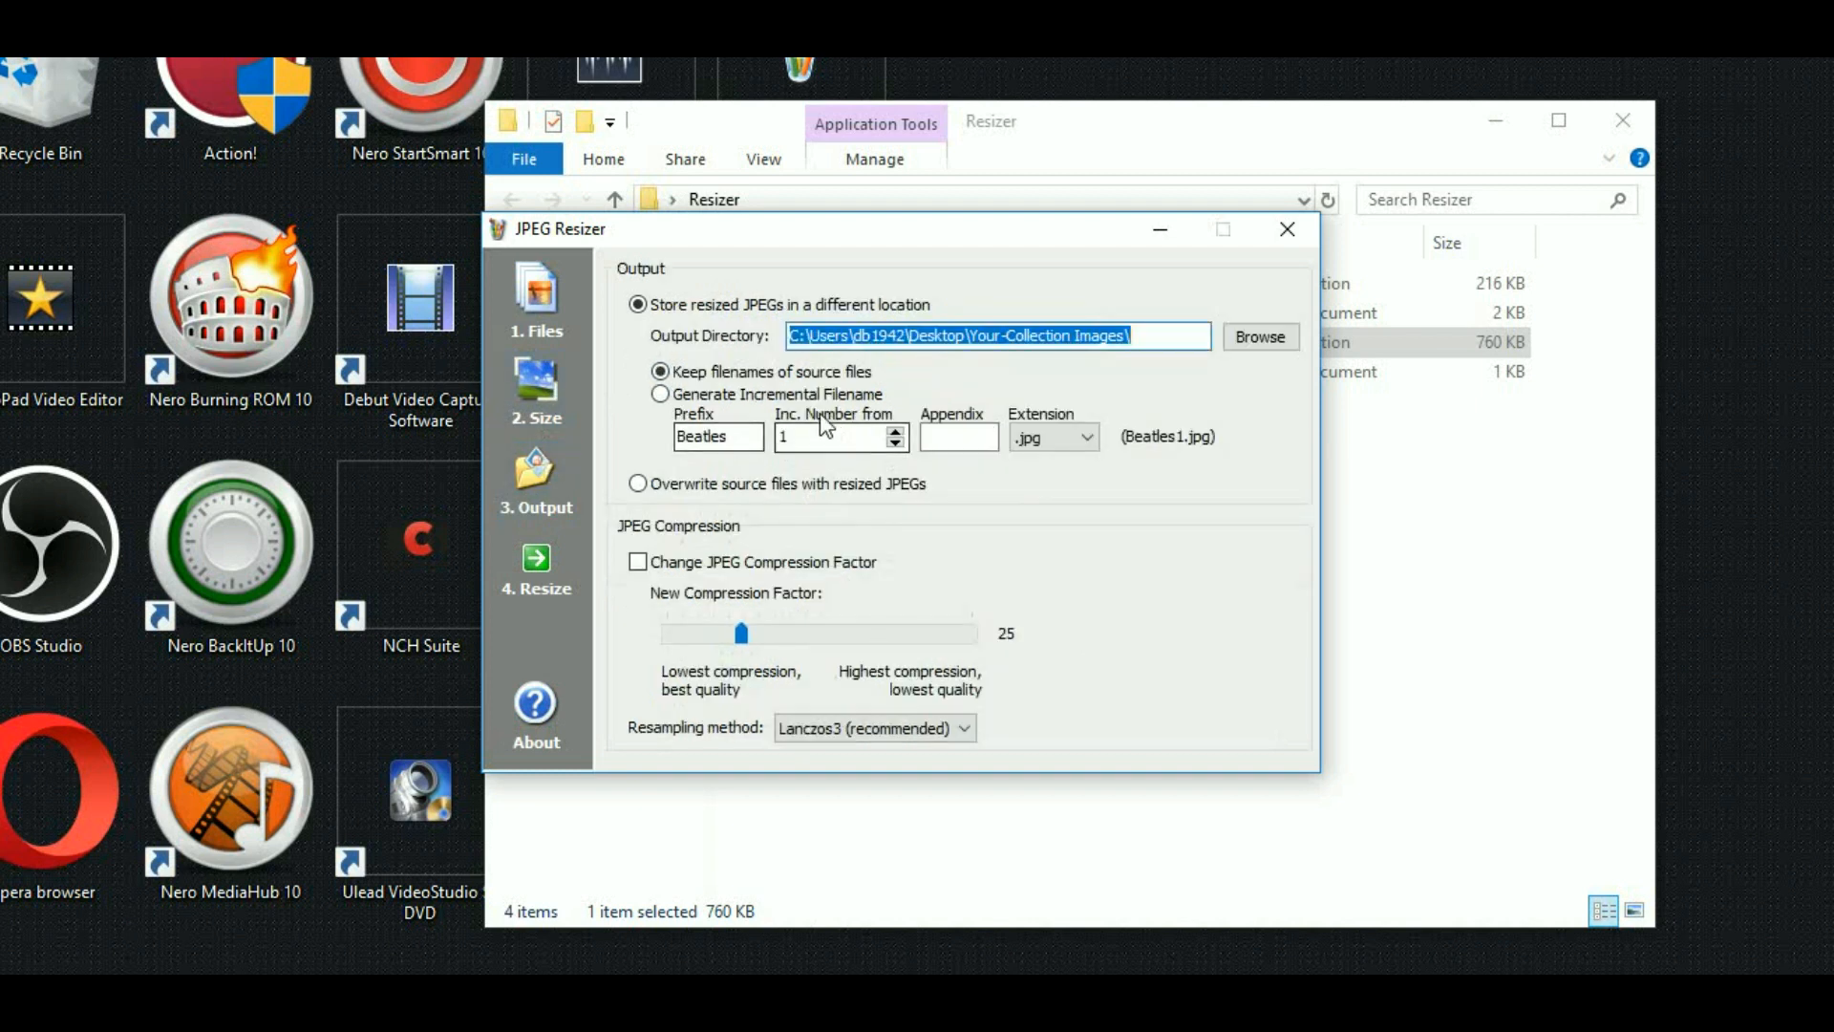
left_click(536, 558)
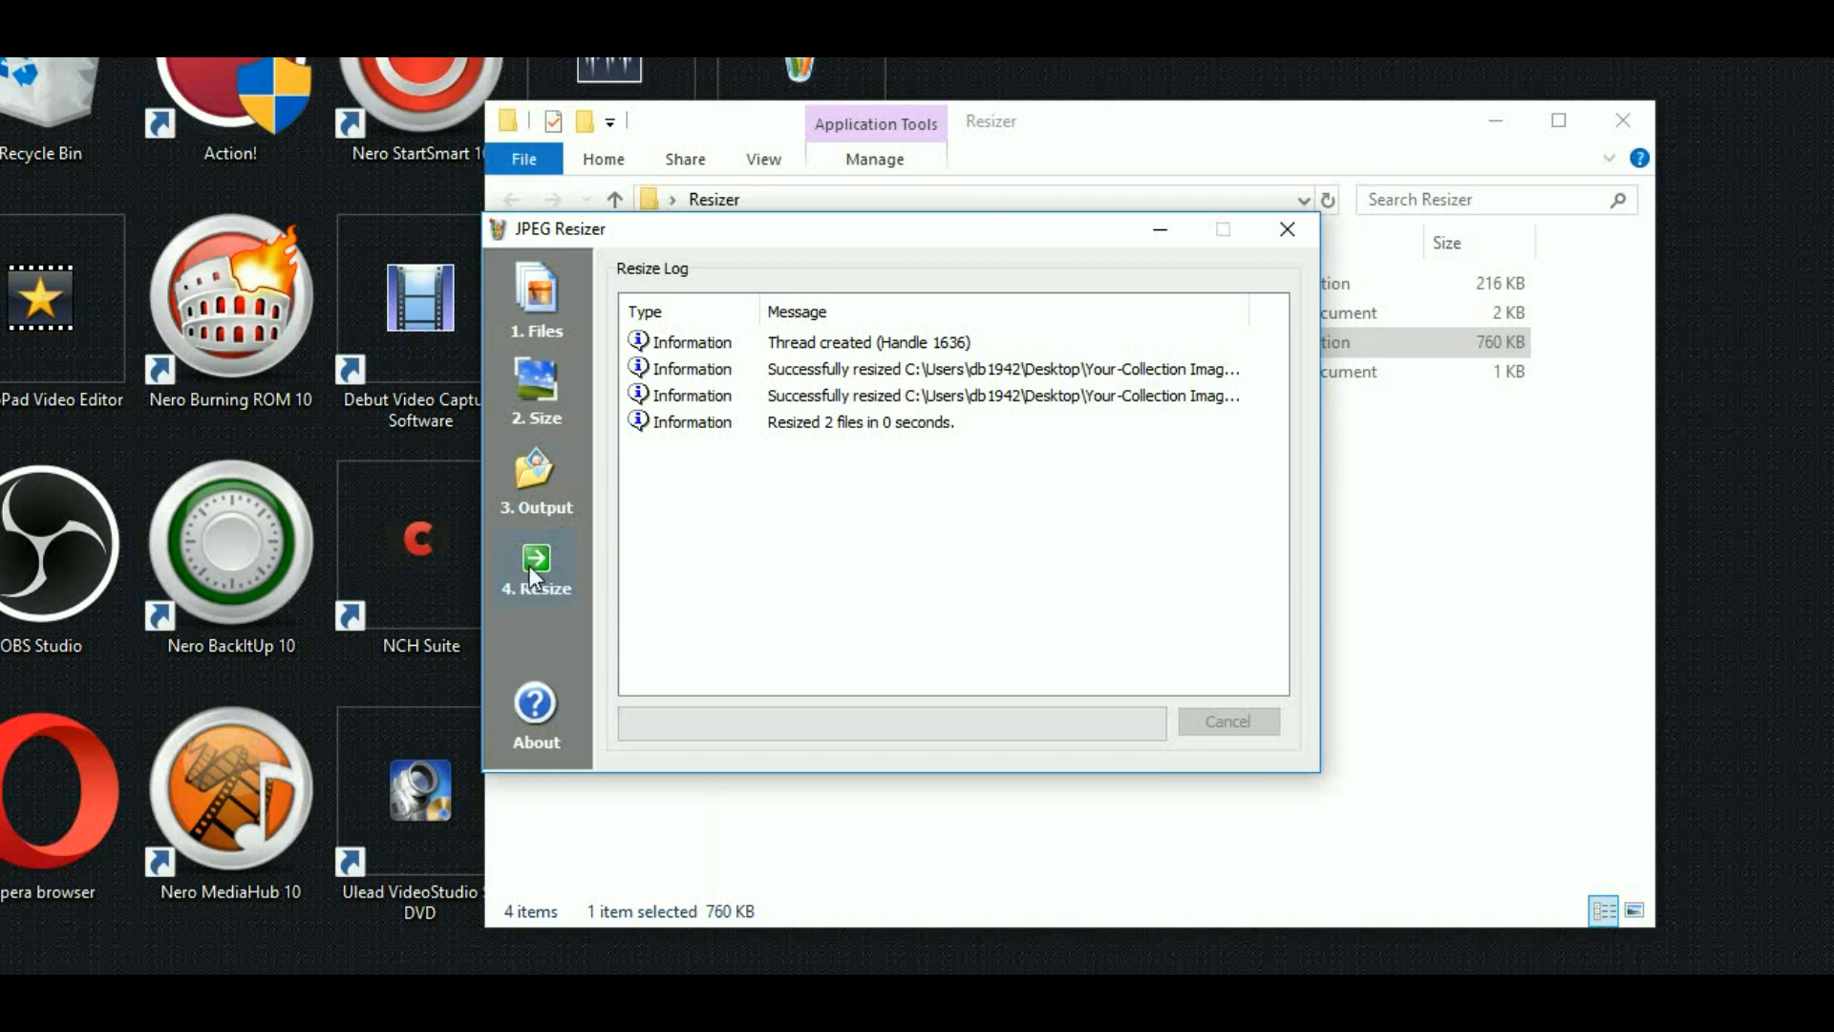
left_click(1281, 233)
left_click(1622, 117)
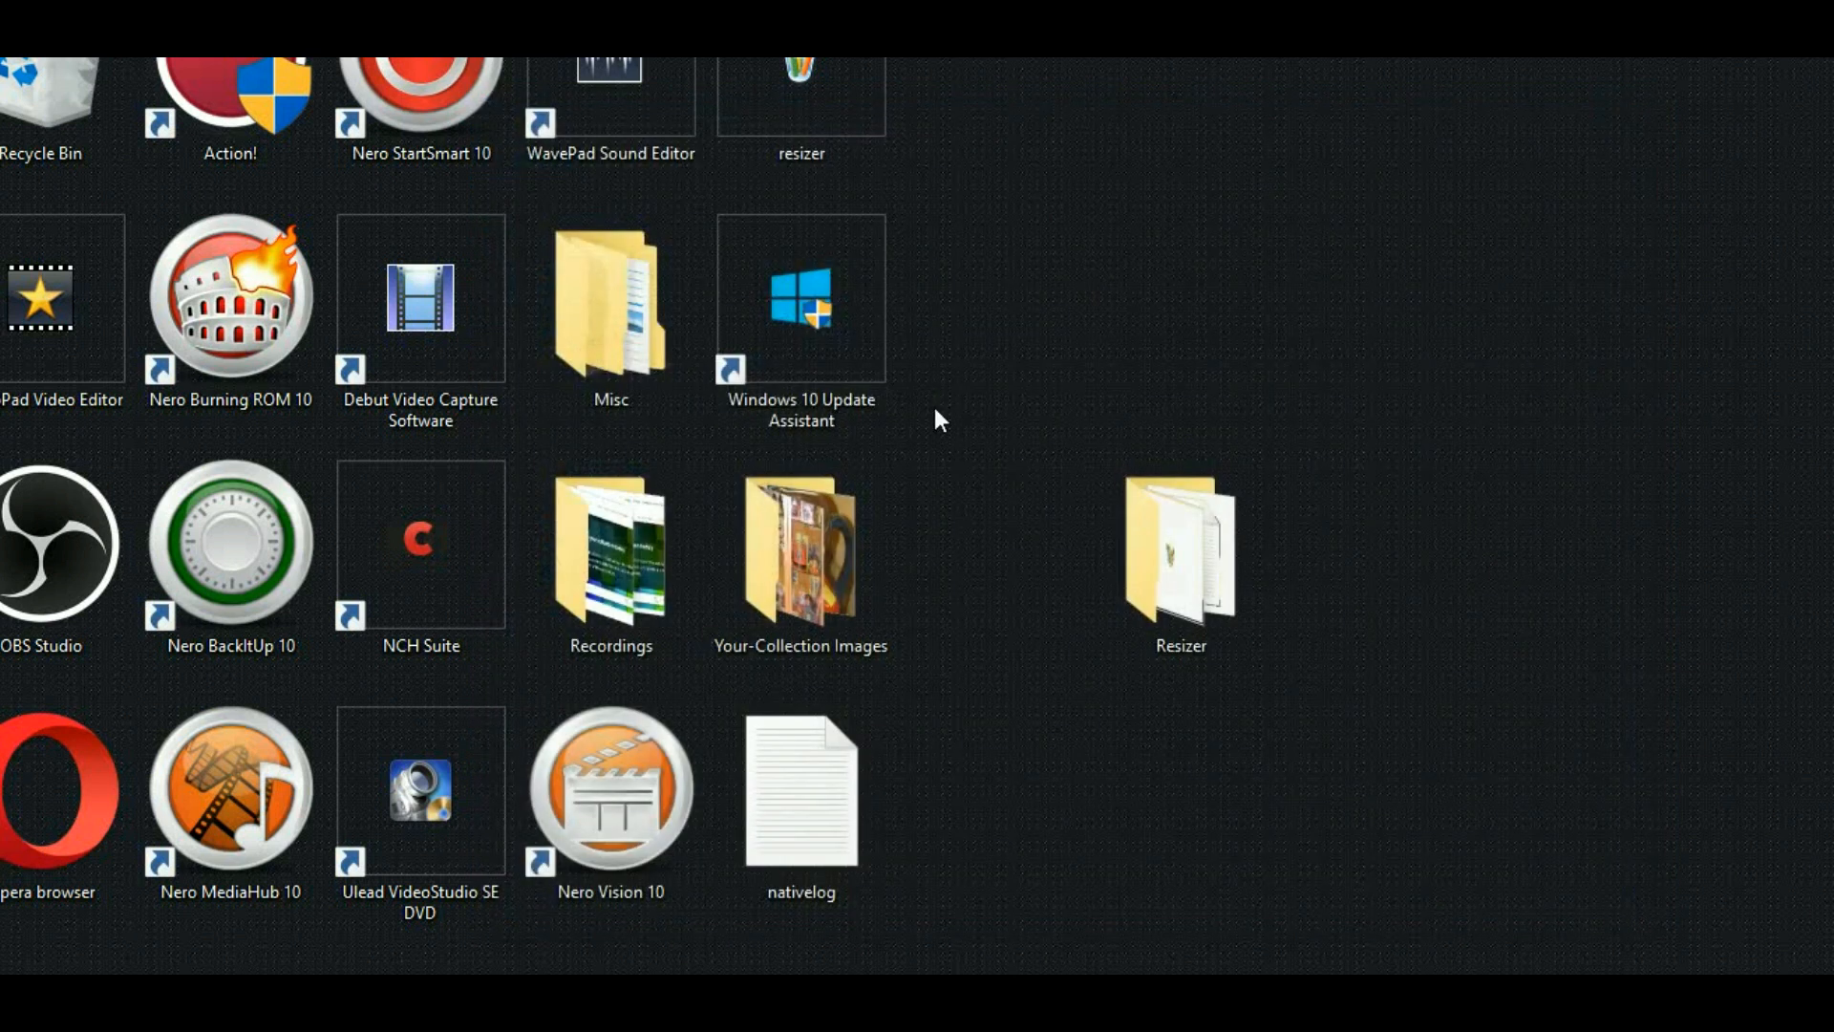
Step: Check the file sizes of Beatles1 and Beatles2 in the Your-Collection Images folder
double_click(847, 513)
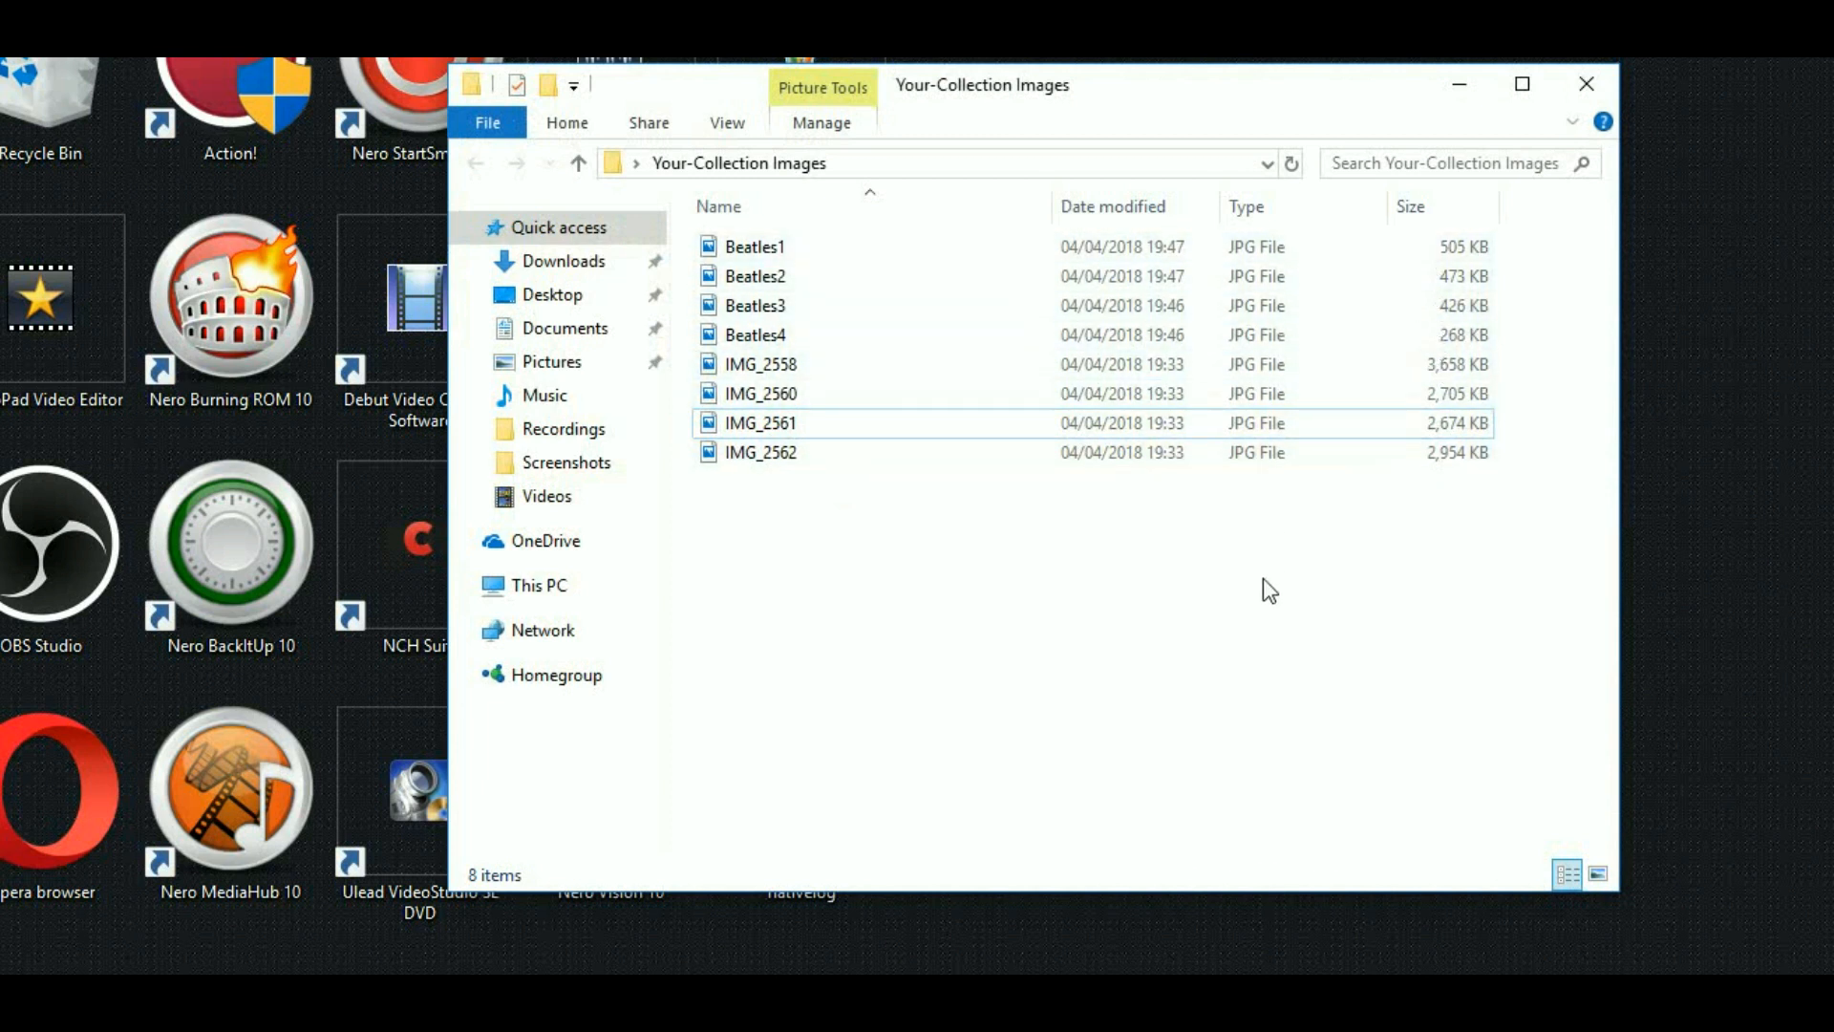
left_click(1165, 934)
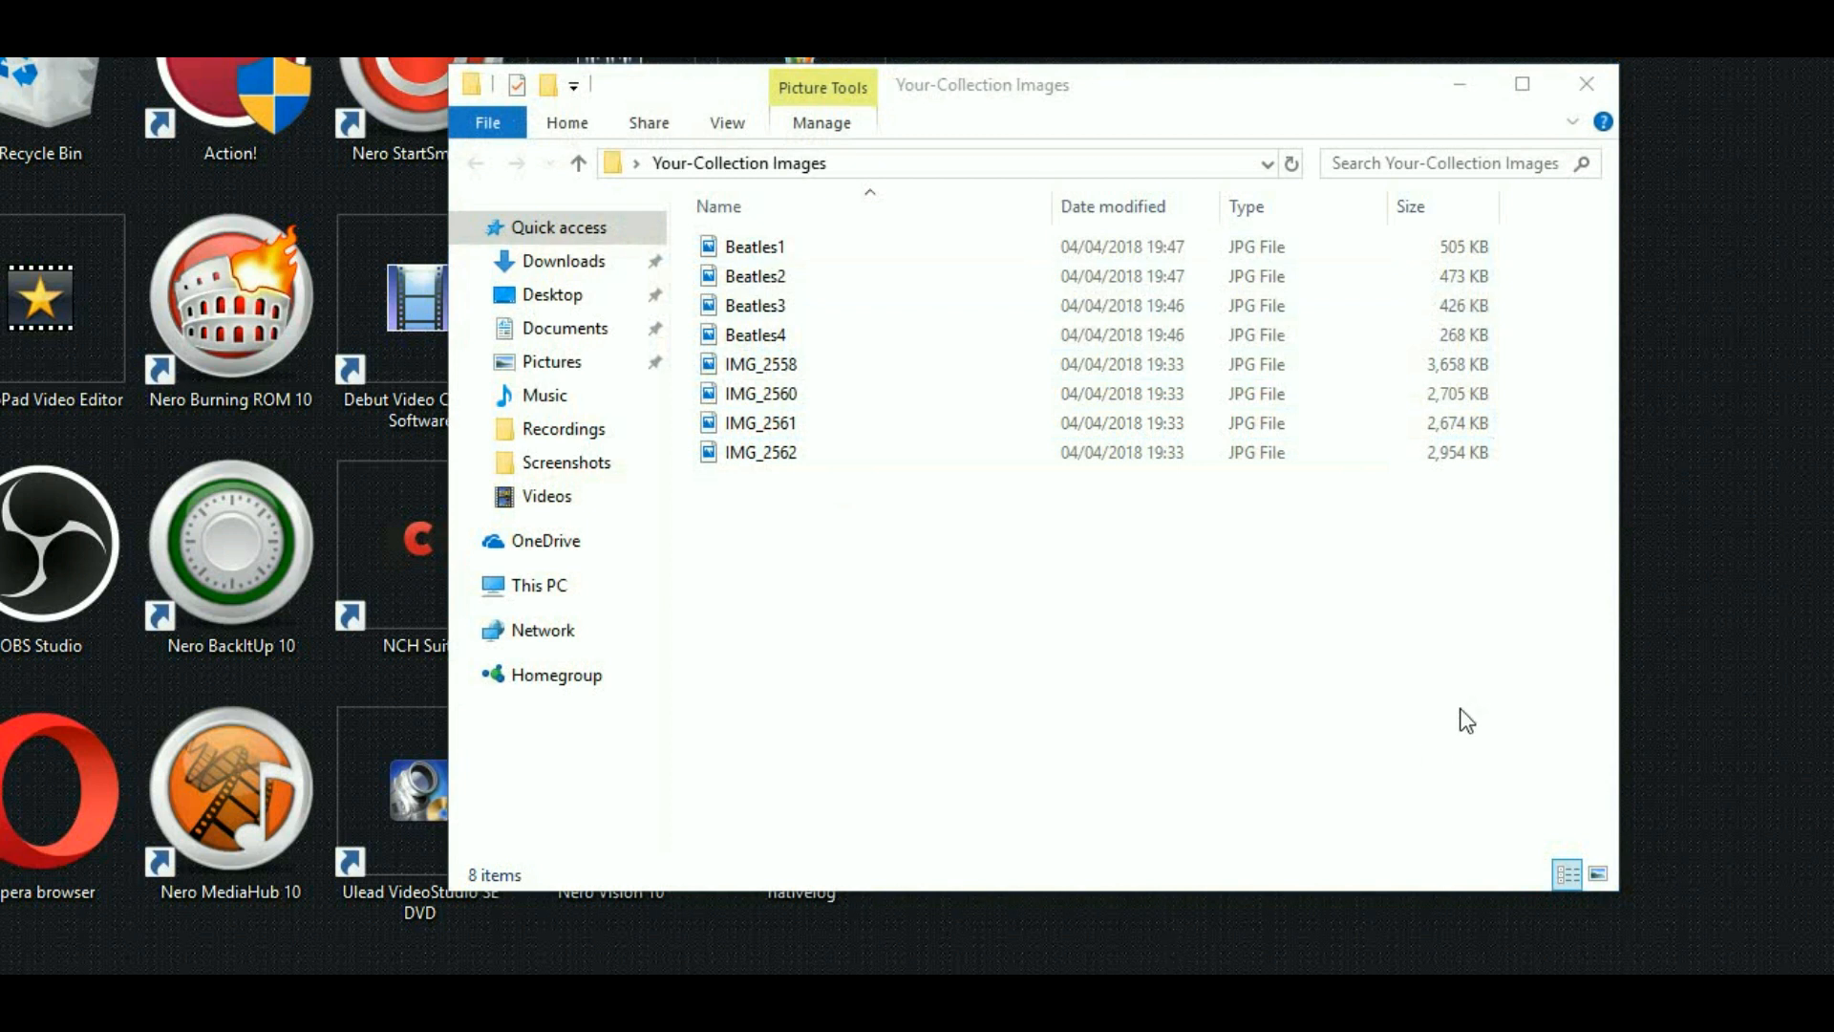
left_click(1461, 76)
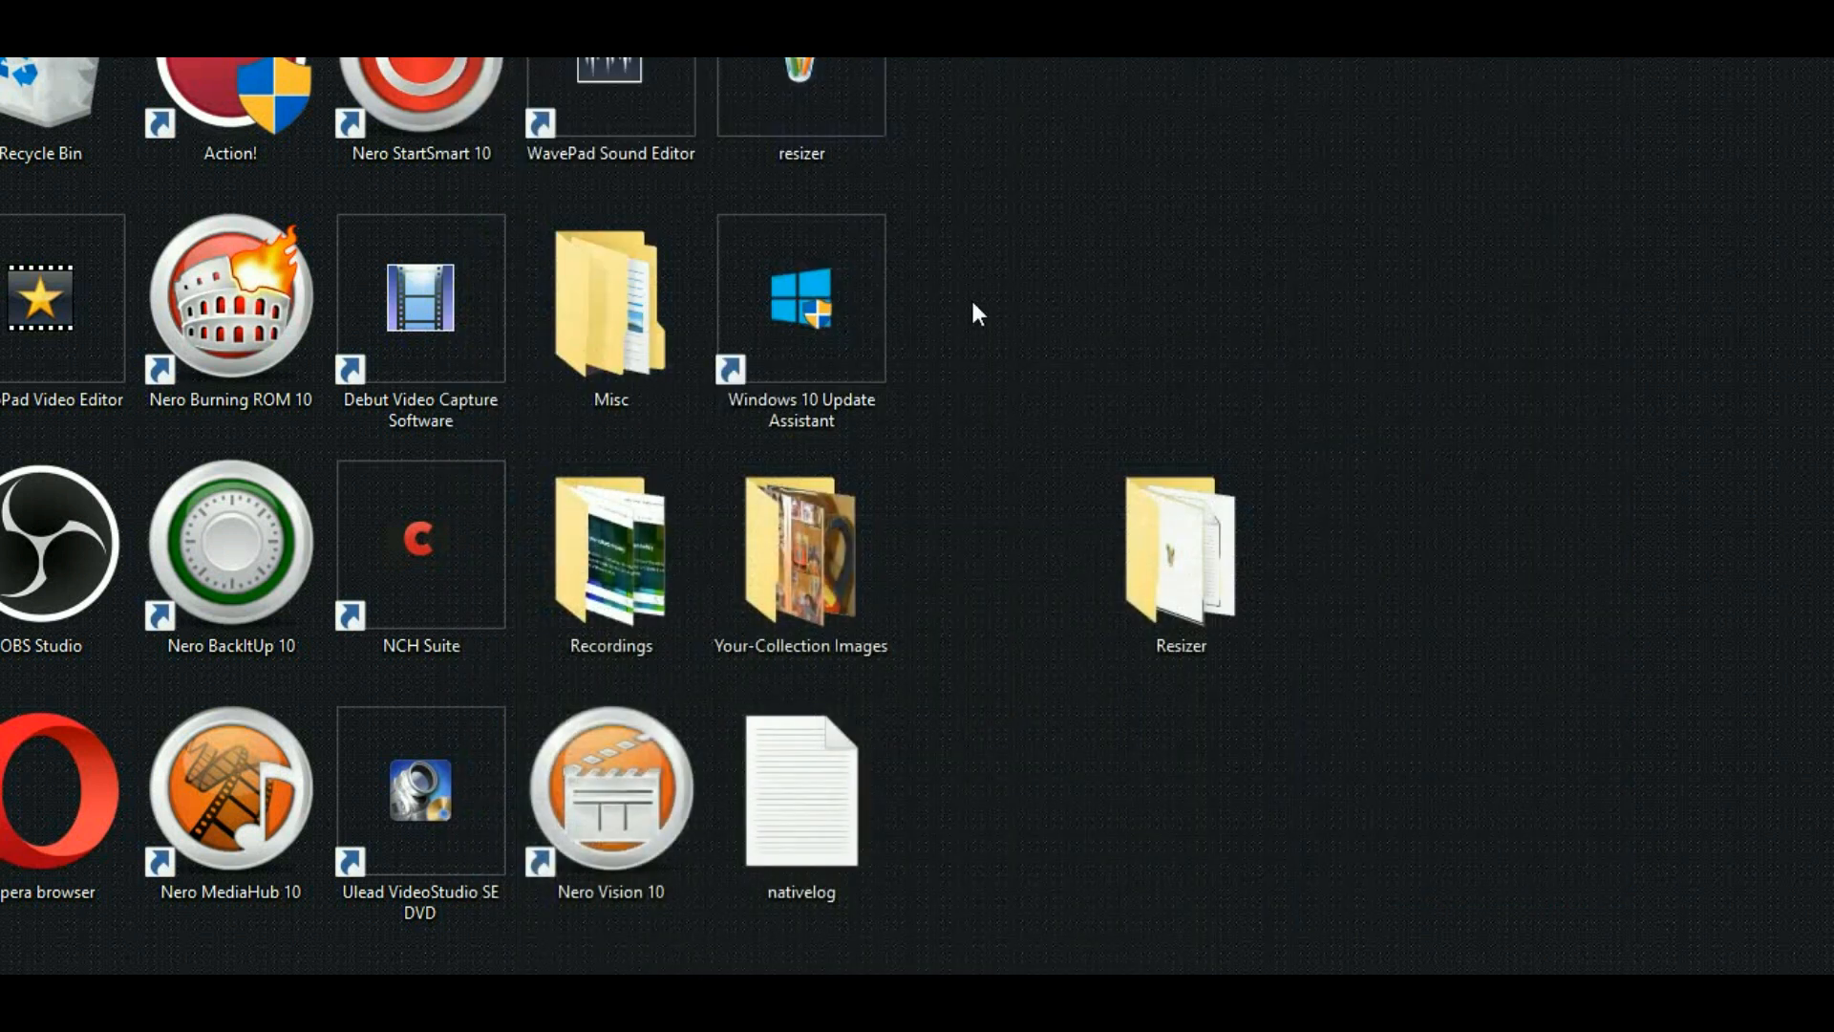
Step: Relaunch resizer from the Resizer folder and add only Beatles1 to the files to resize
double_click(1154, 549)
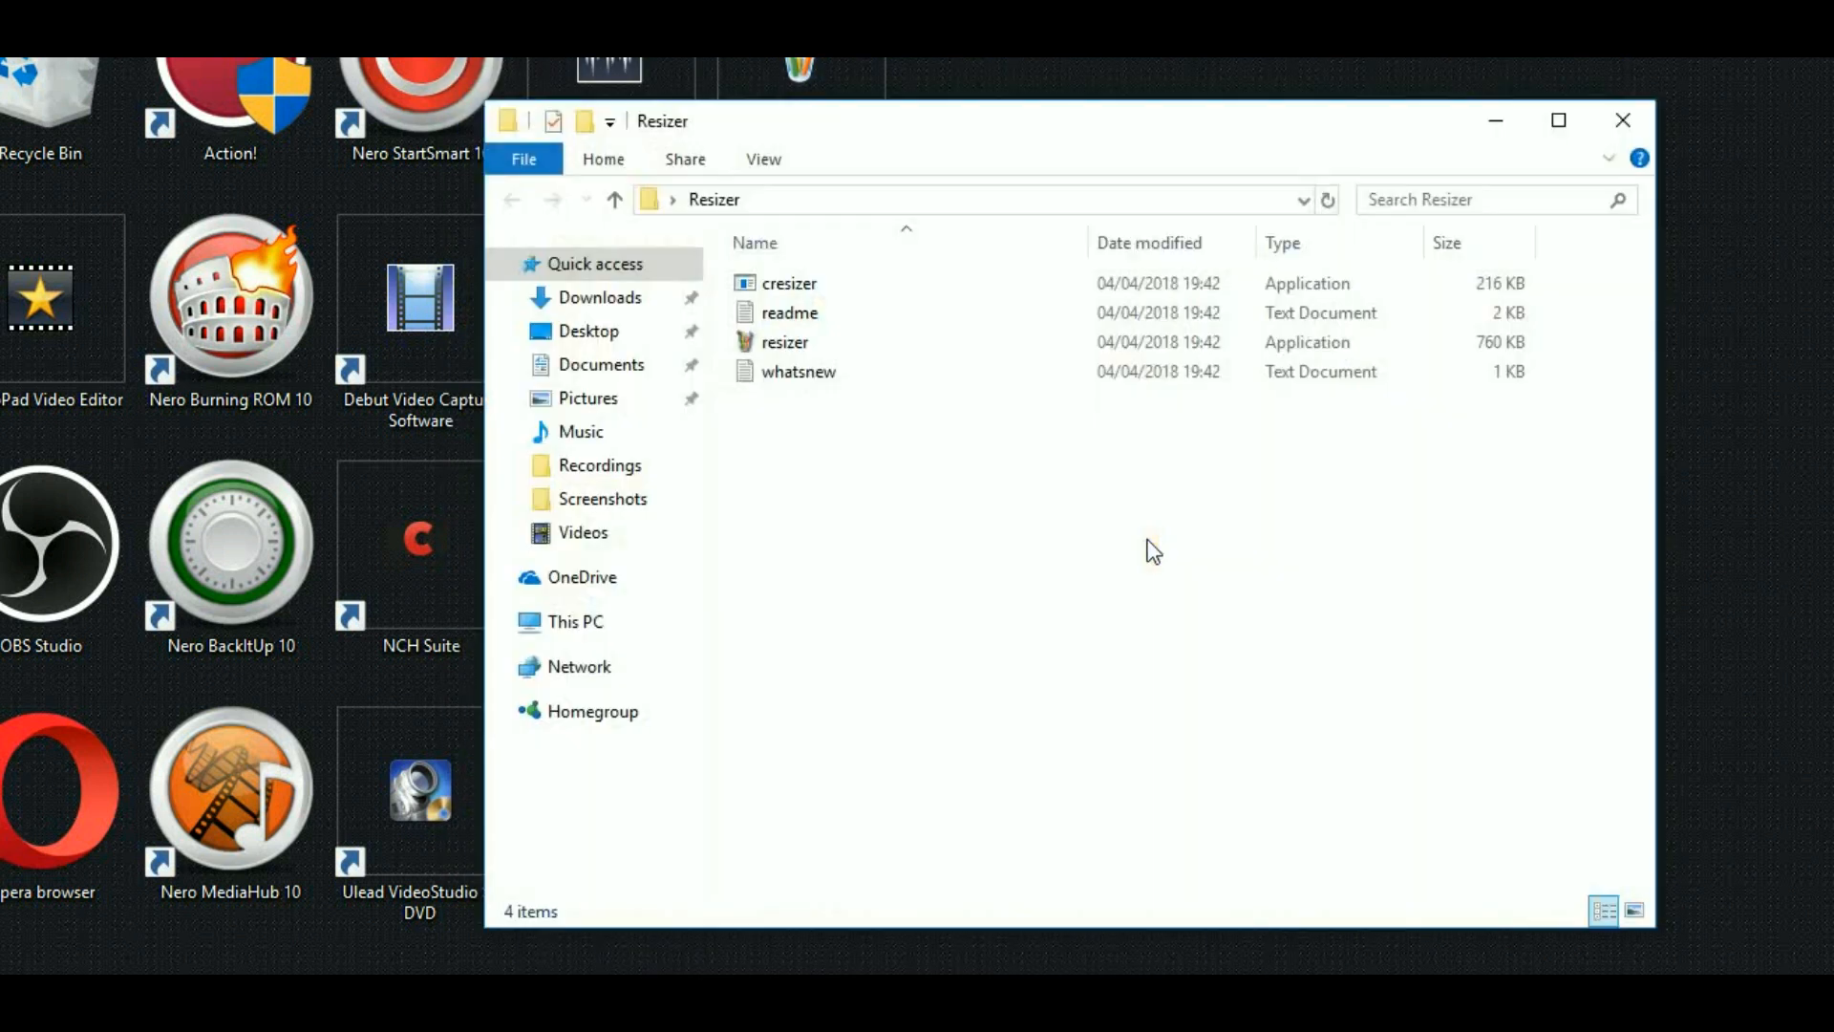
double_click(776, 343)
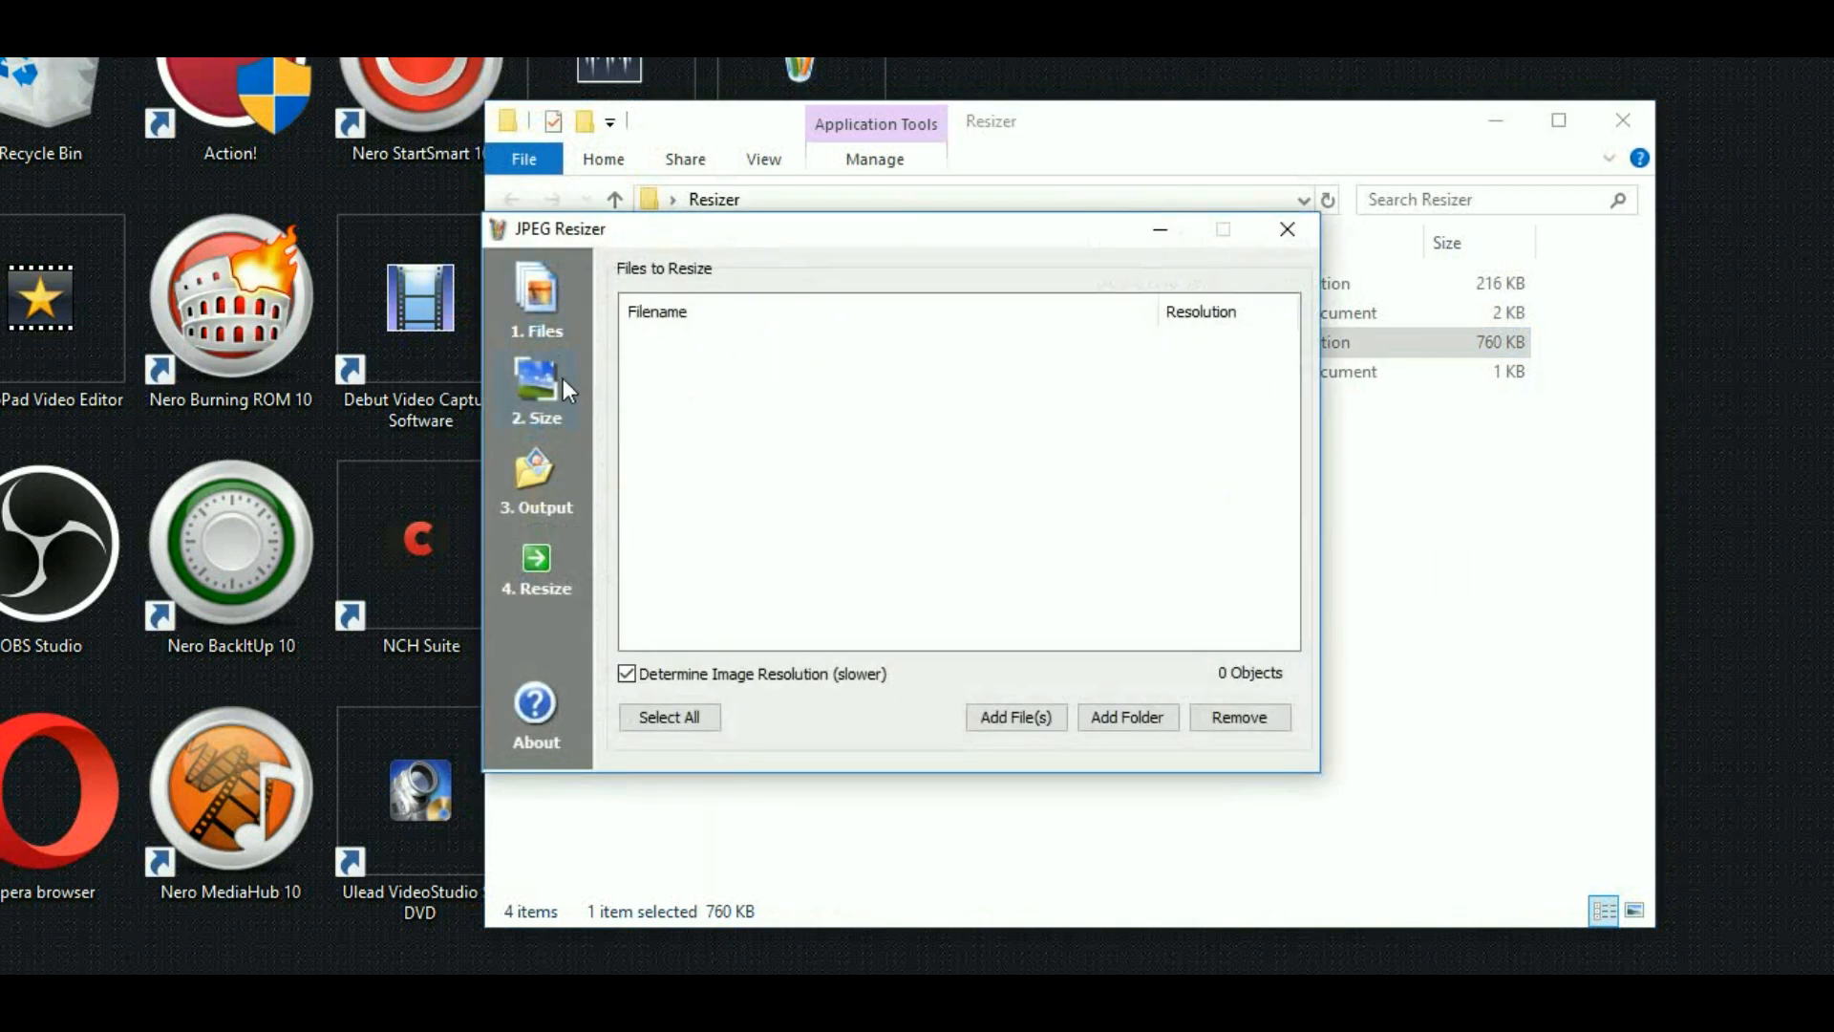
left_click(1034, 718)
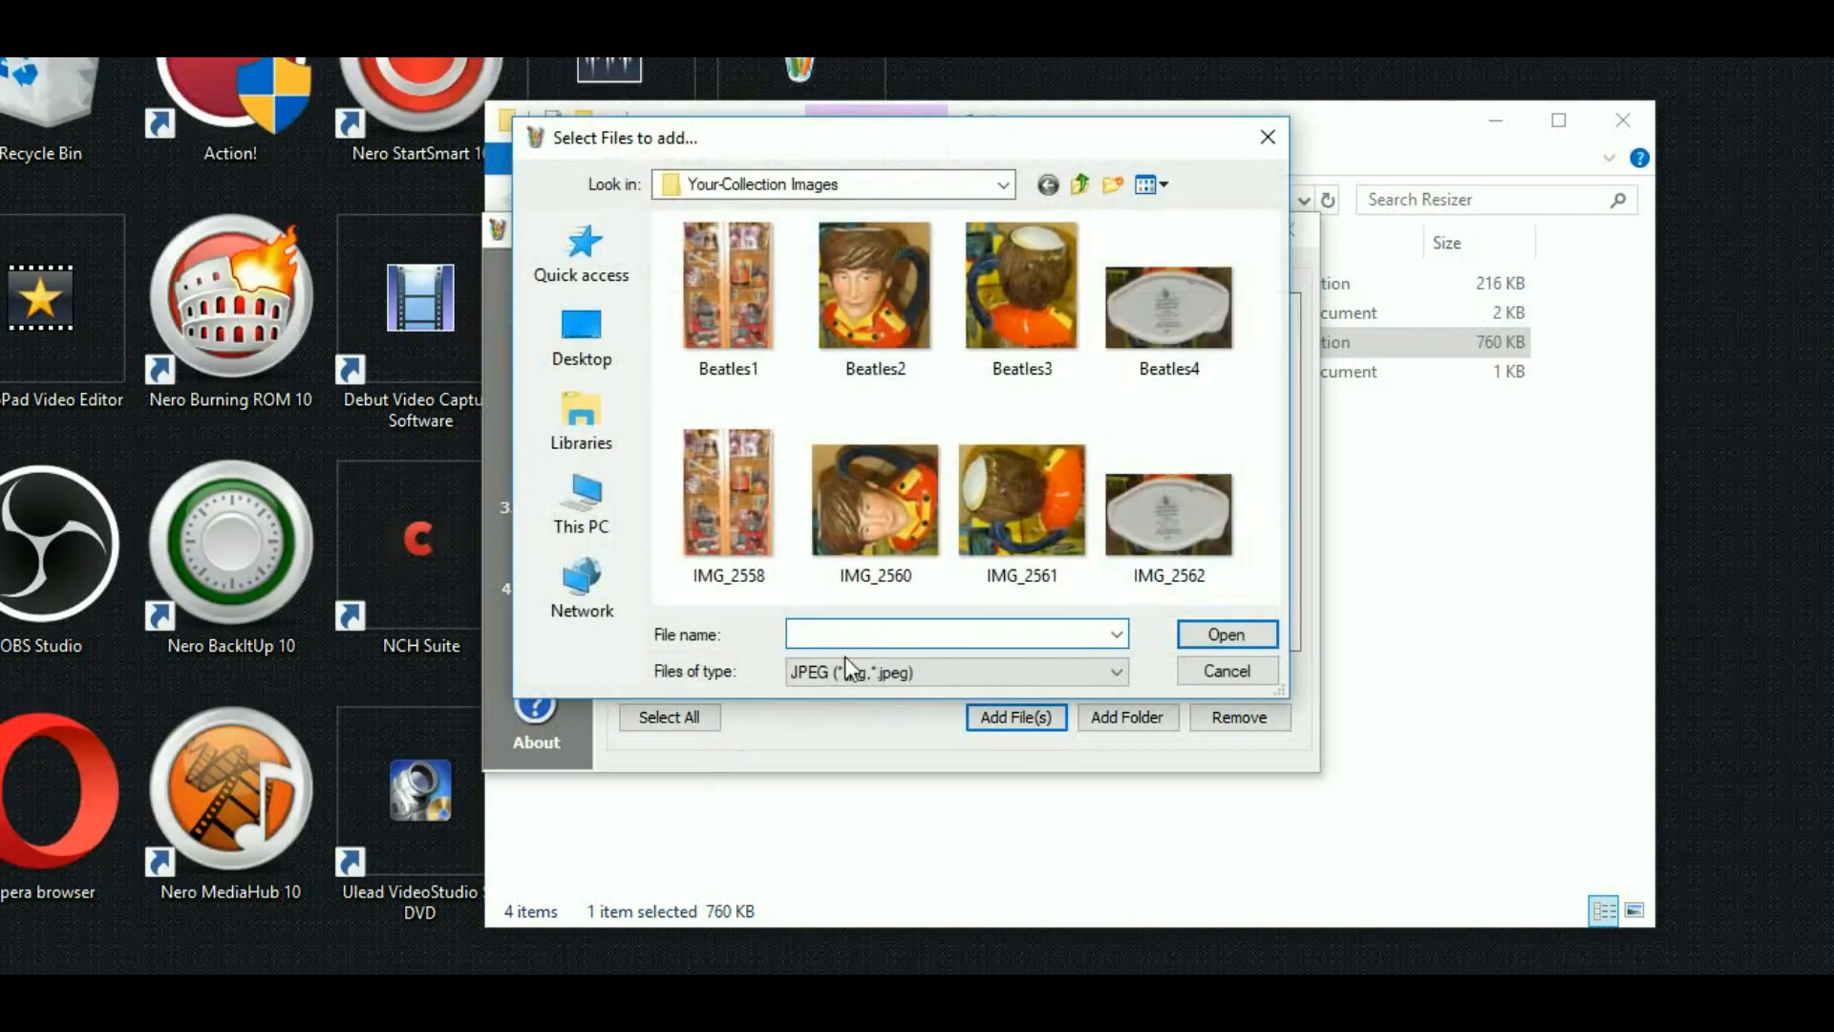
left_click(708, 314)
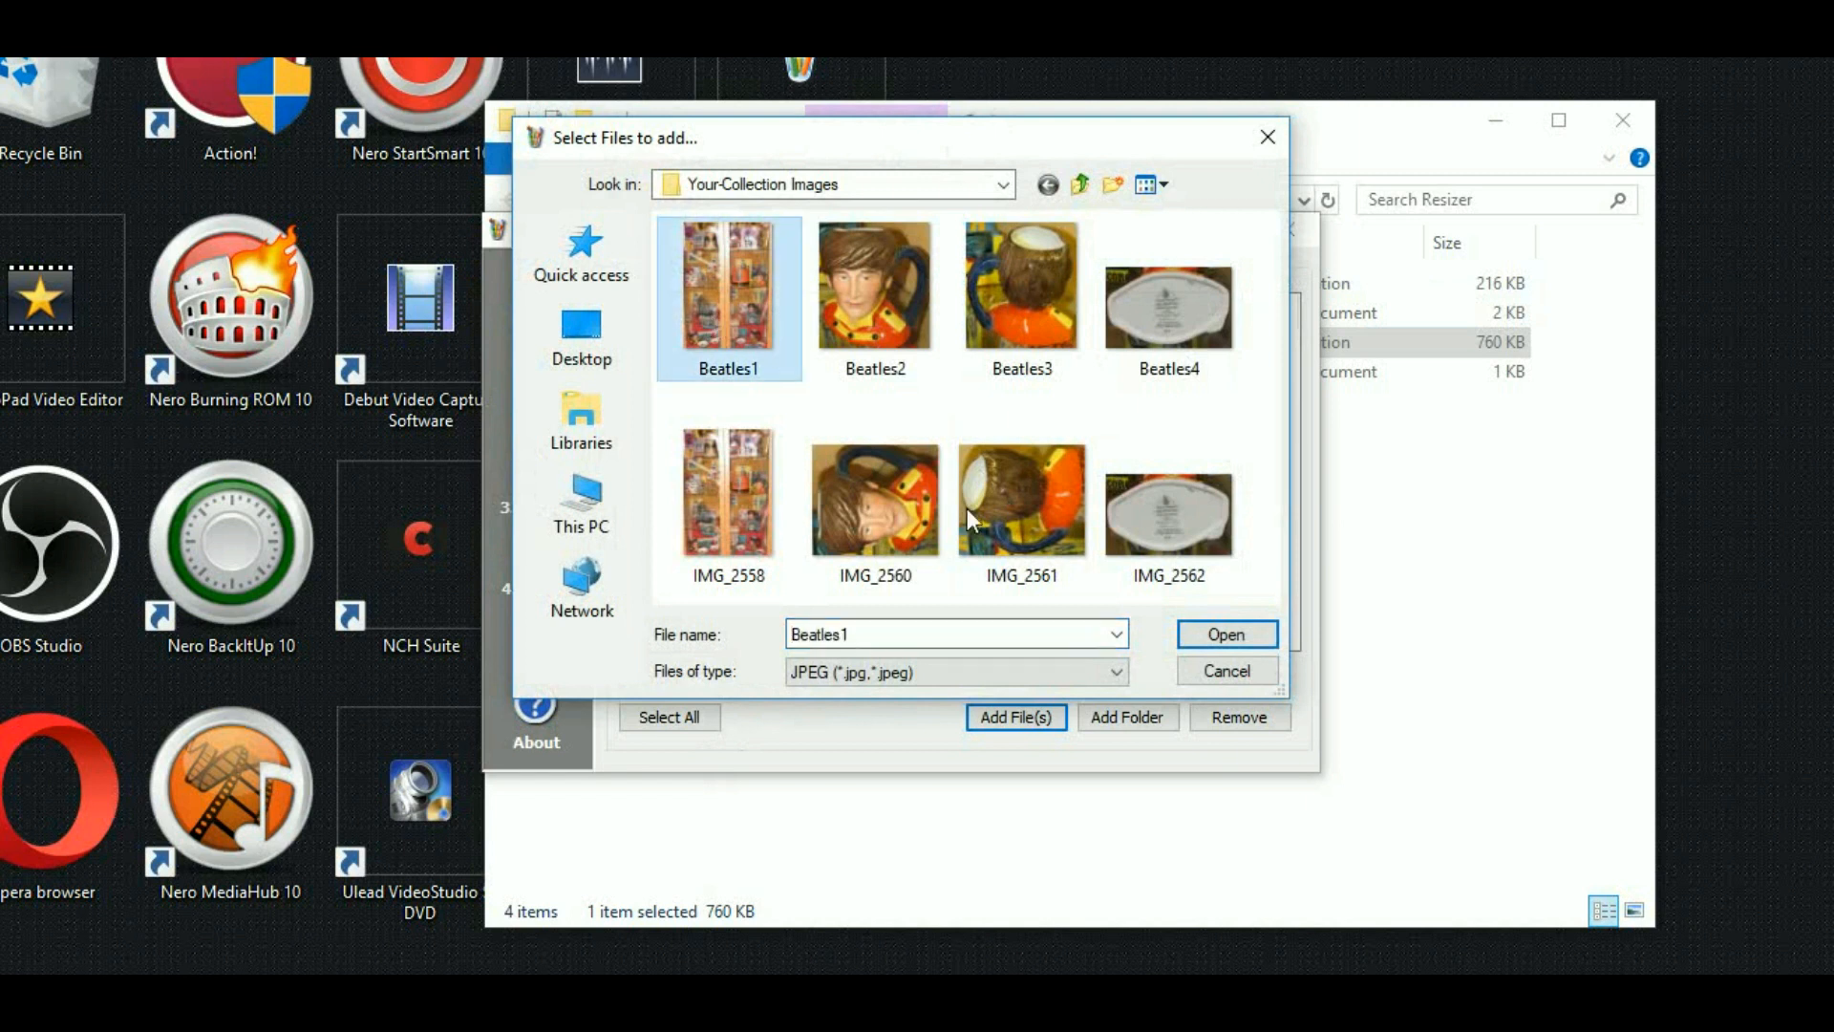
left_click(1227, 642)
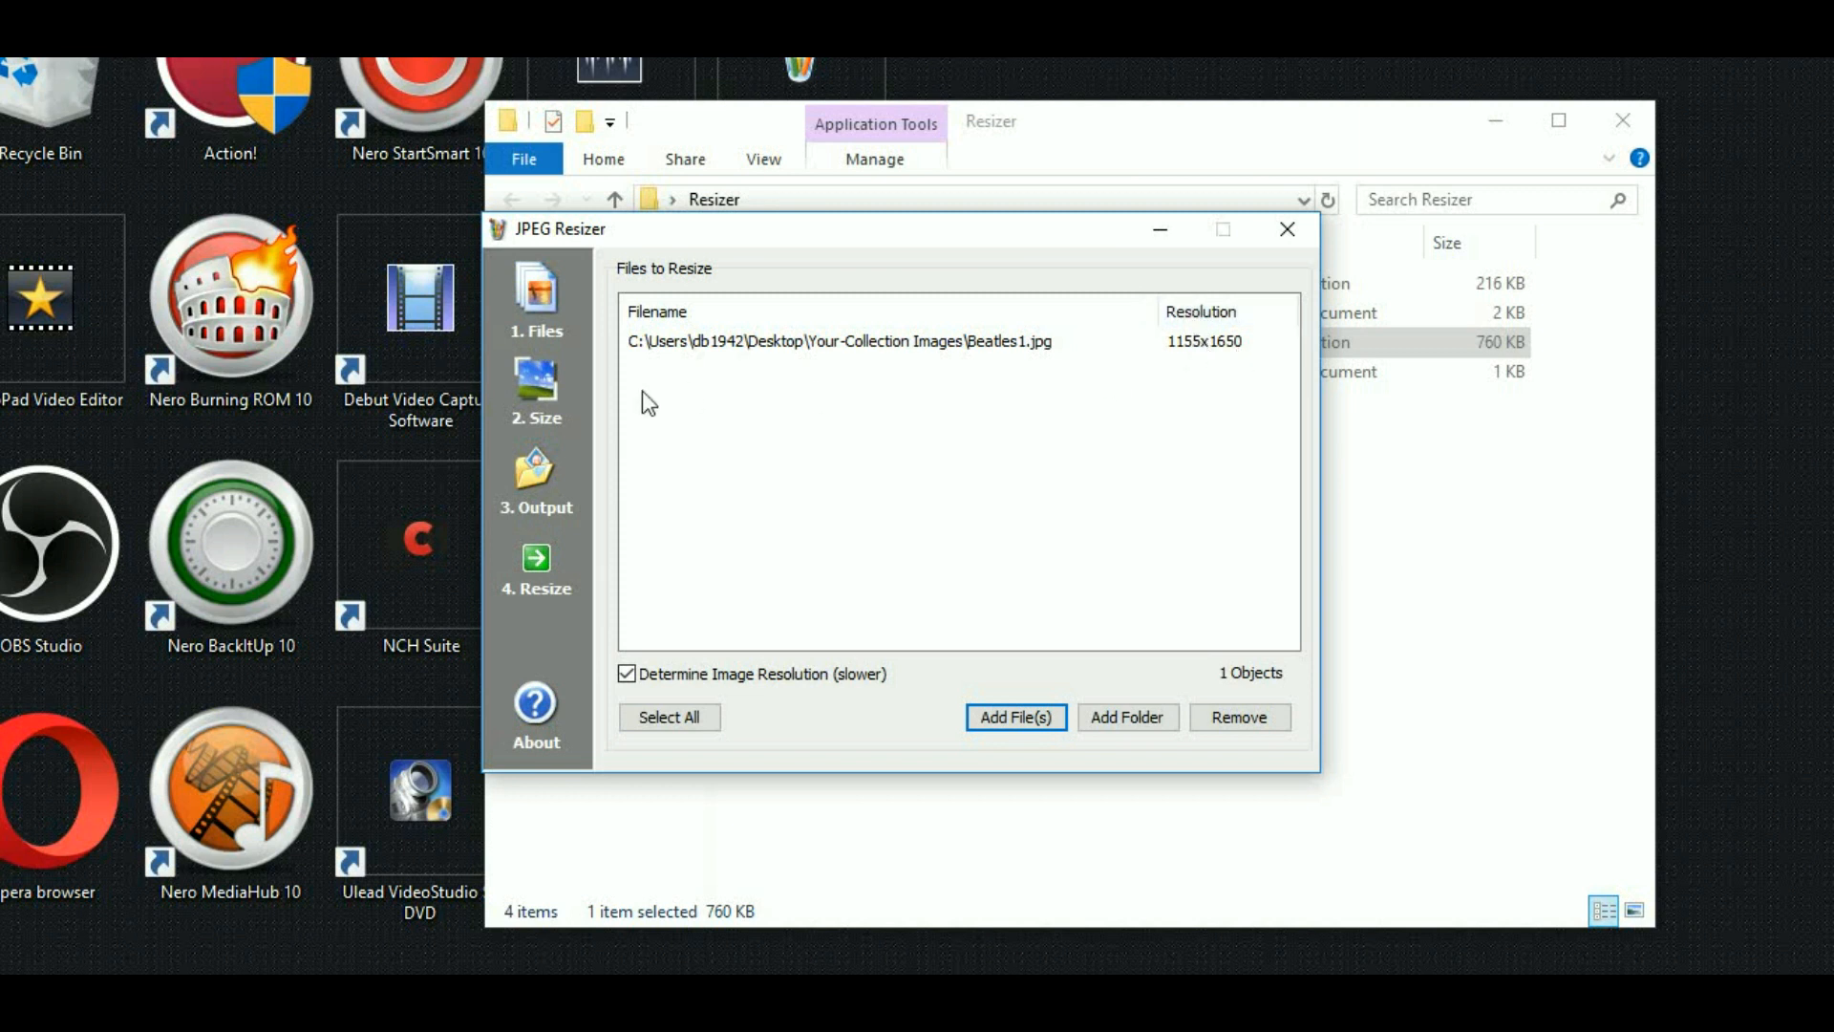
Step: Set the largest side for Smart JPEG Resizing to 1600 pixels
left_click(558, 403)
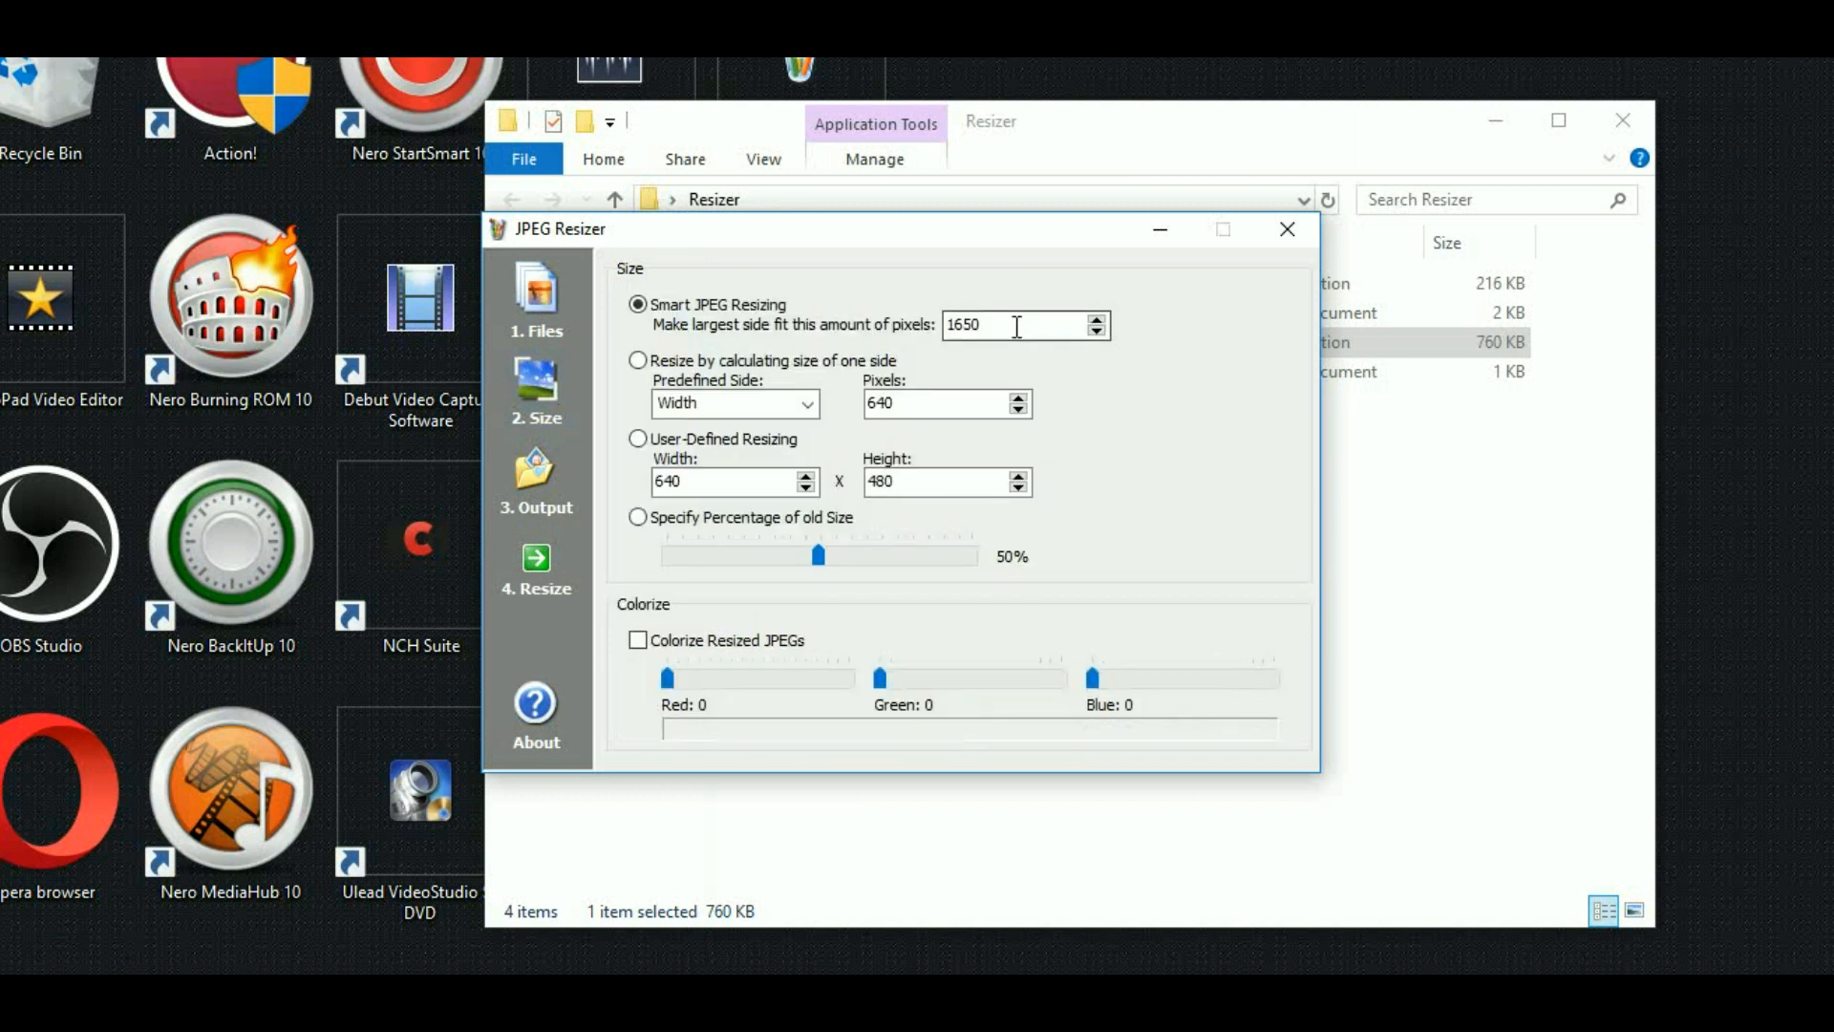
left_click(1016, 327)
key("BackSpace")
key("BackSpace")
type("00")
Step: Resize Beatles1 with its source filename kept, and check its file size in the Your-Collection Images folder
left_click(546, 466)
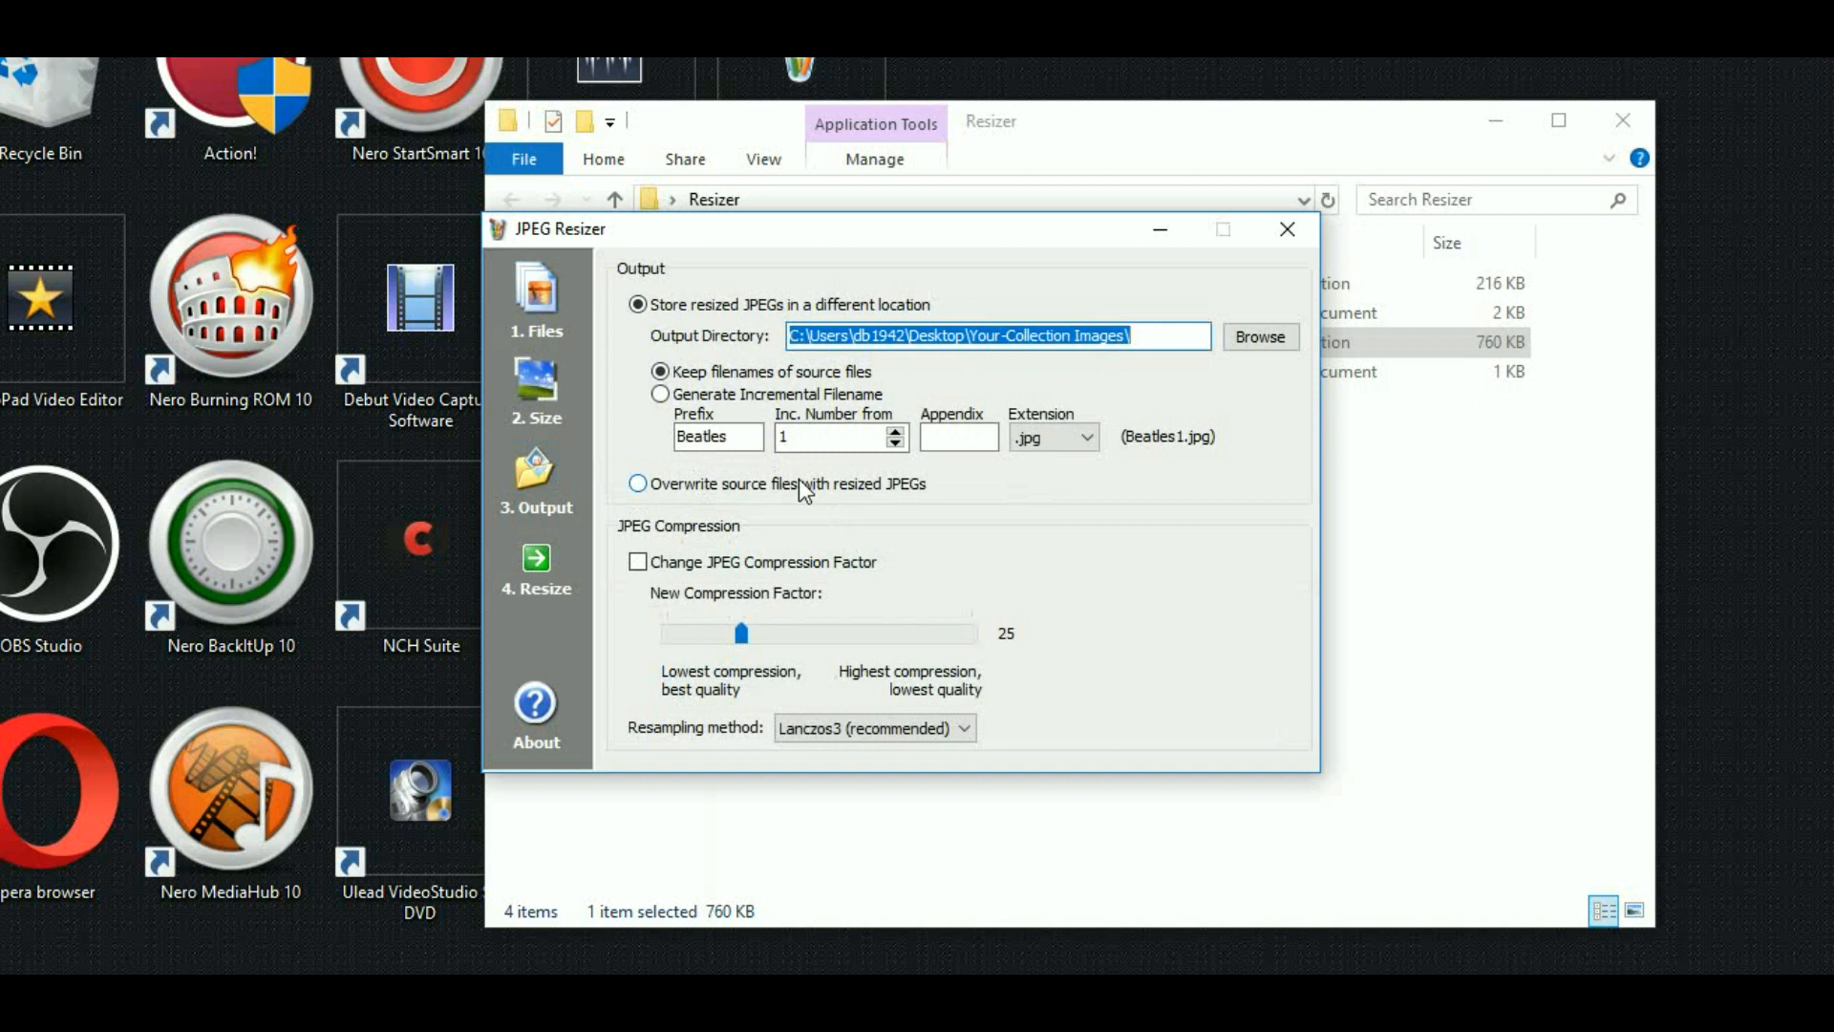
left_click(553, 571)
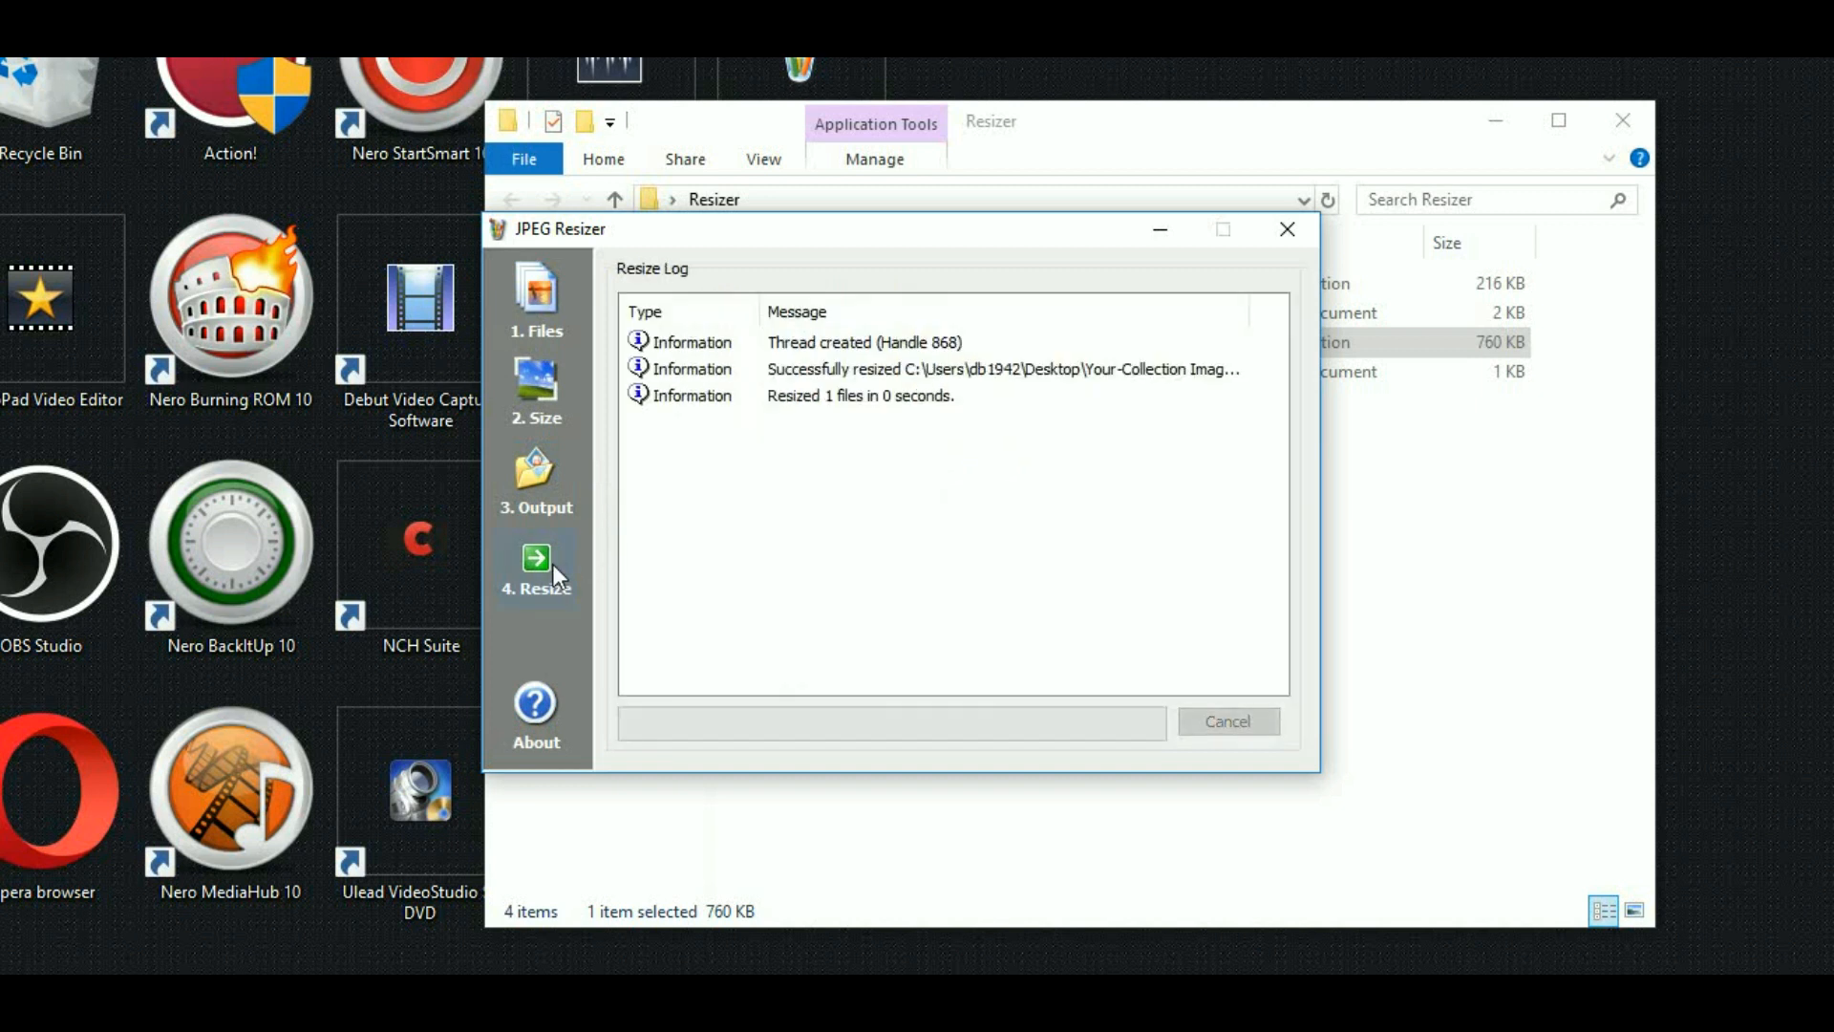
left_click(1287, 231)
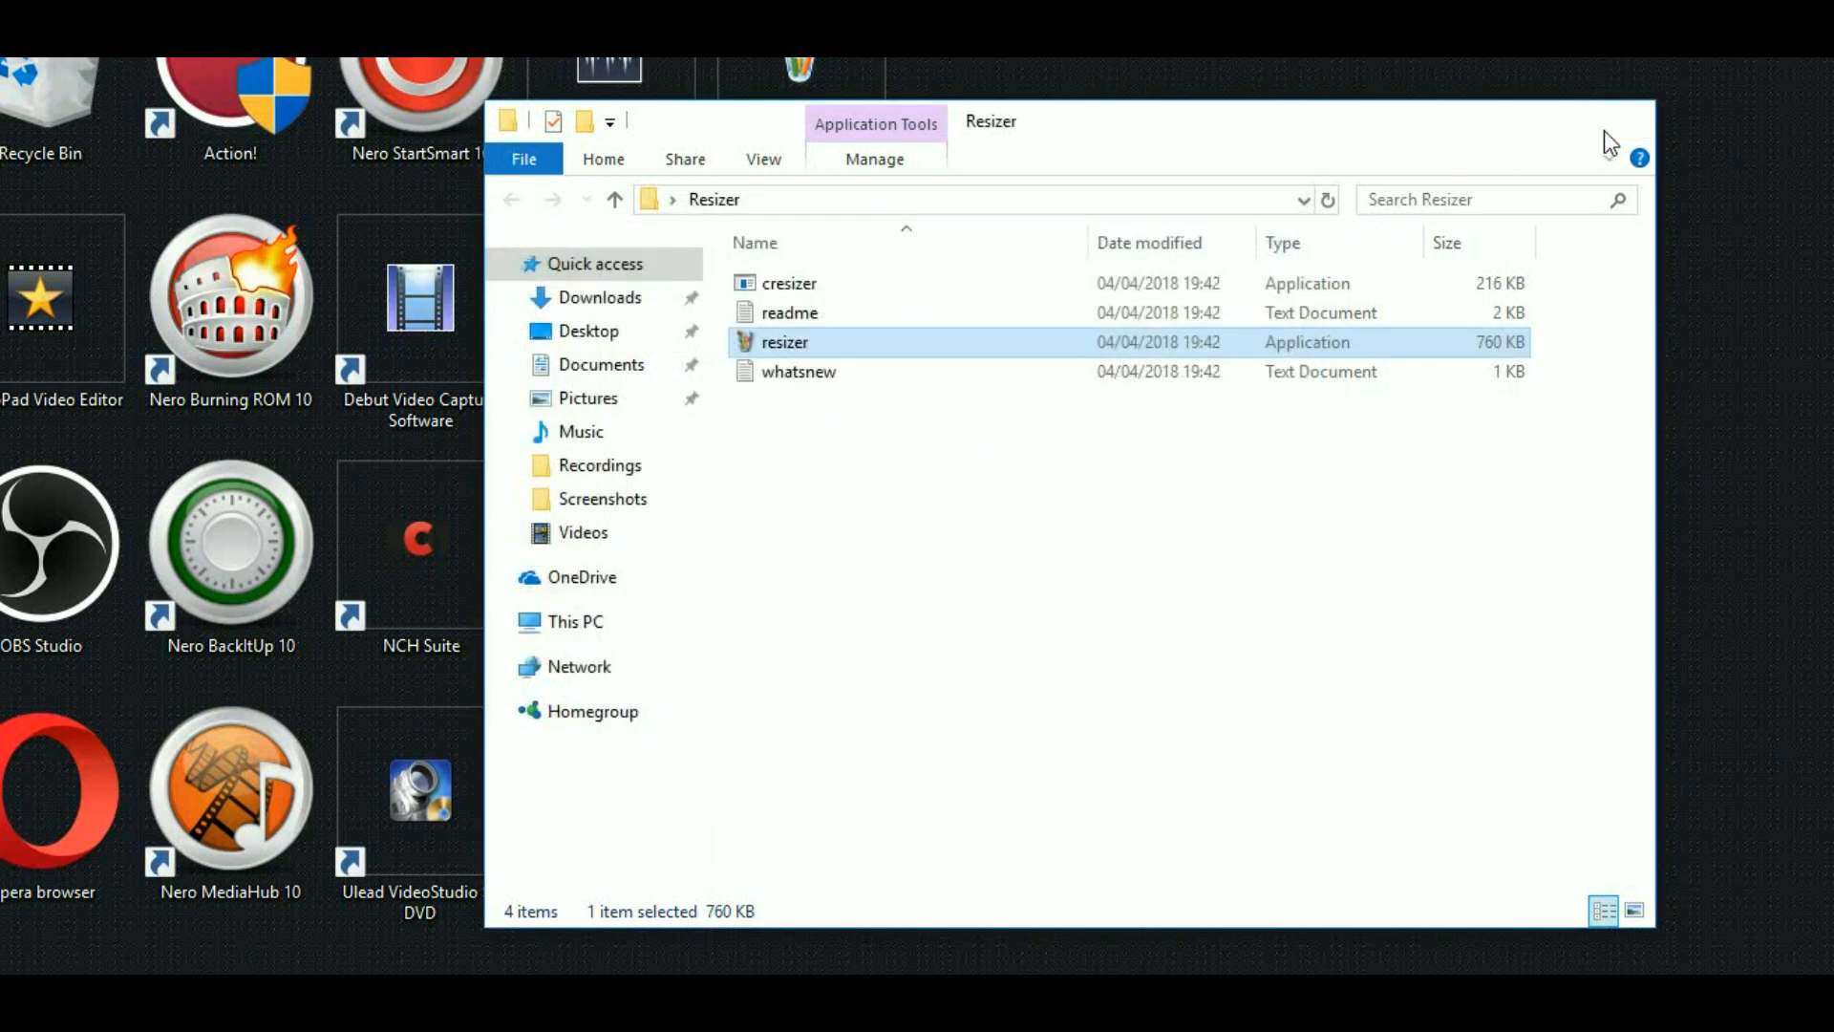
left_click(1603, 130)
double_click(846, 529)
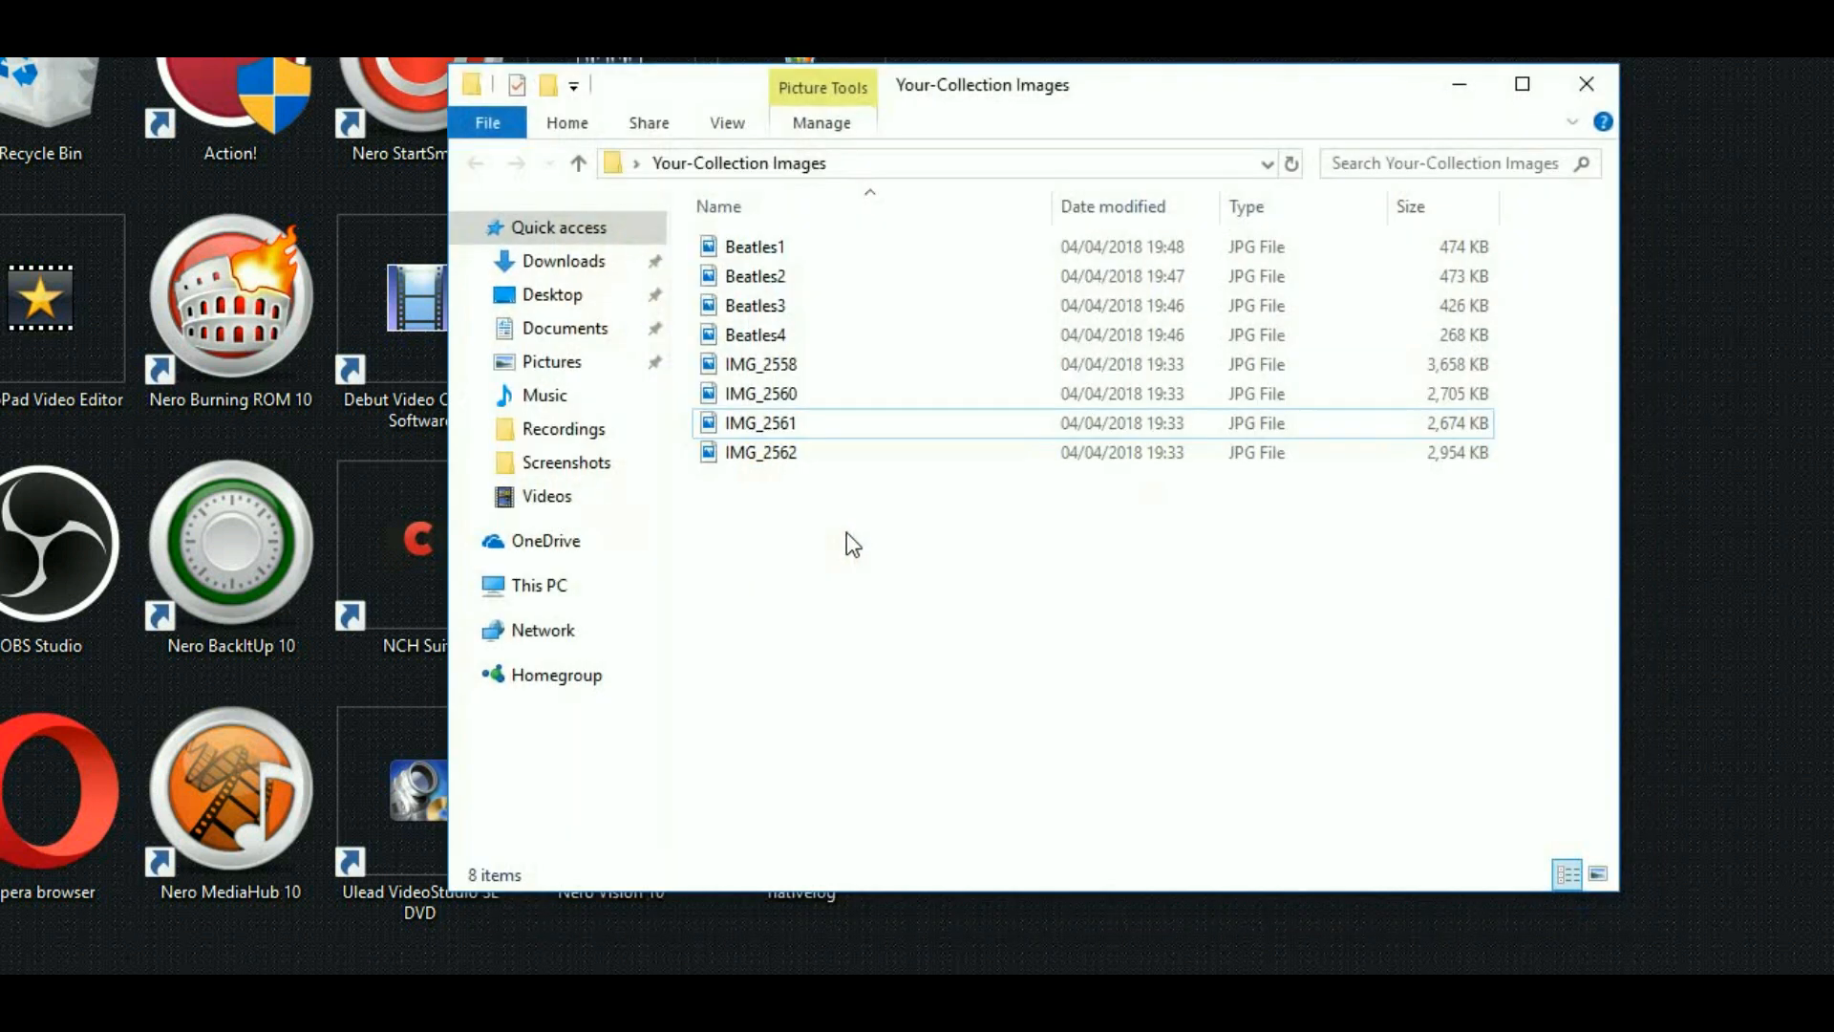